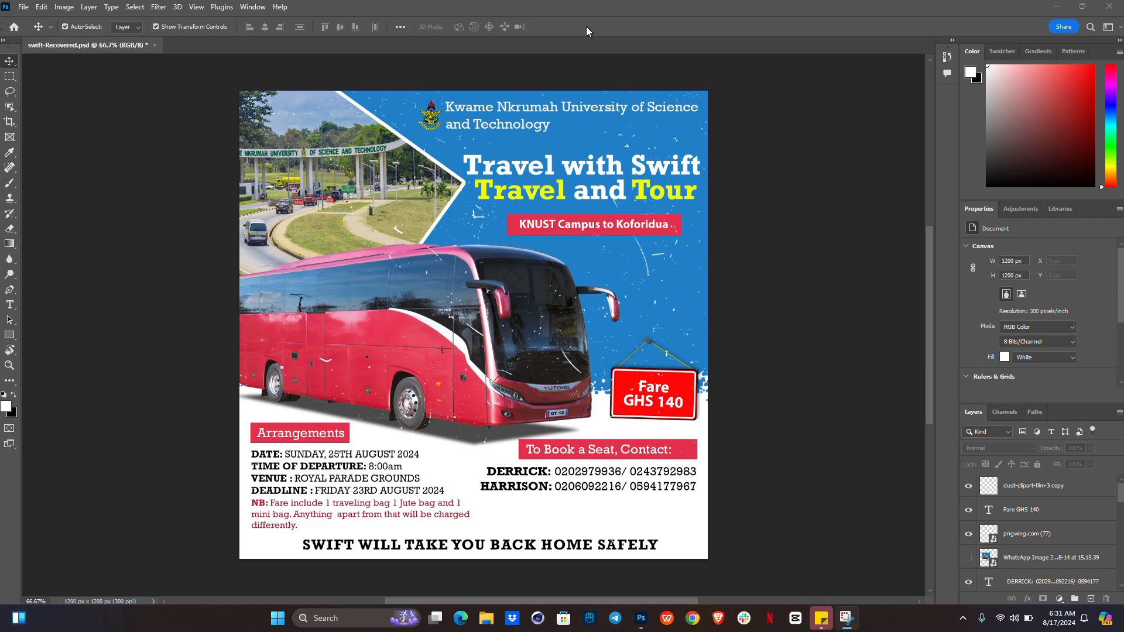
- Create a new 1080 x 1080 px RGB document at 300 pixels/inch with a white background, and view the finished flyer for reference
click(25, 9)
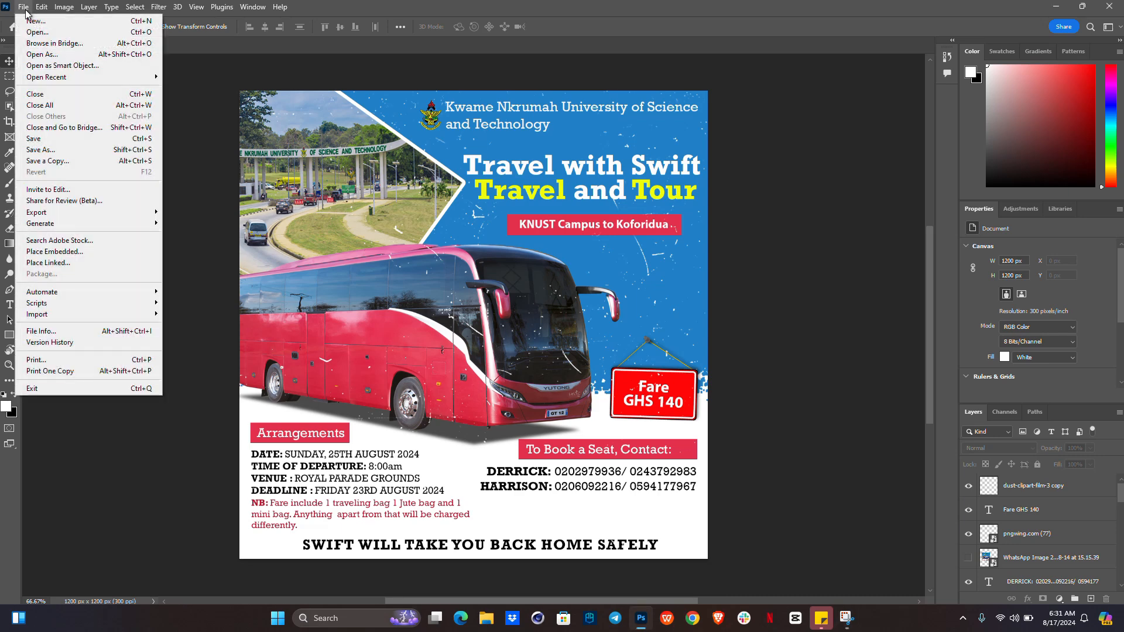
click(35, 21)
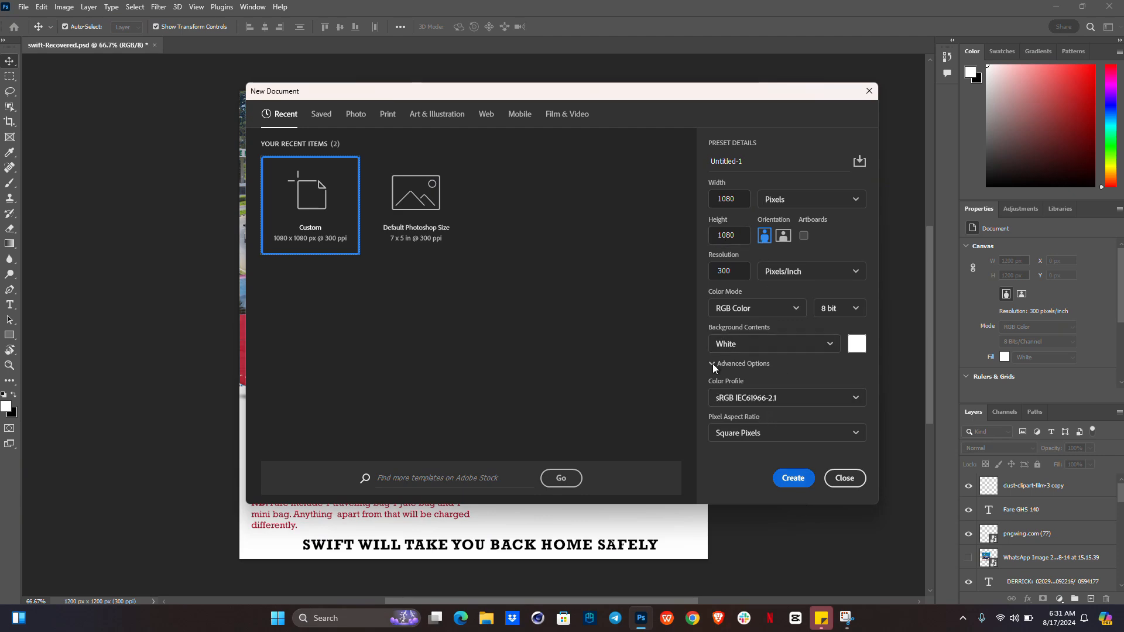
click(780, 480)
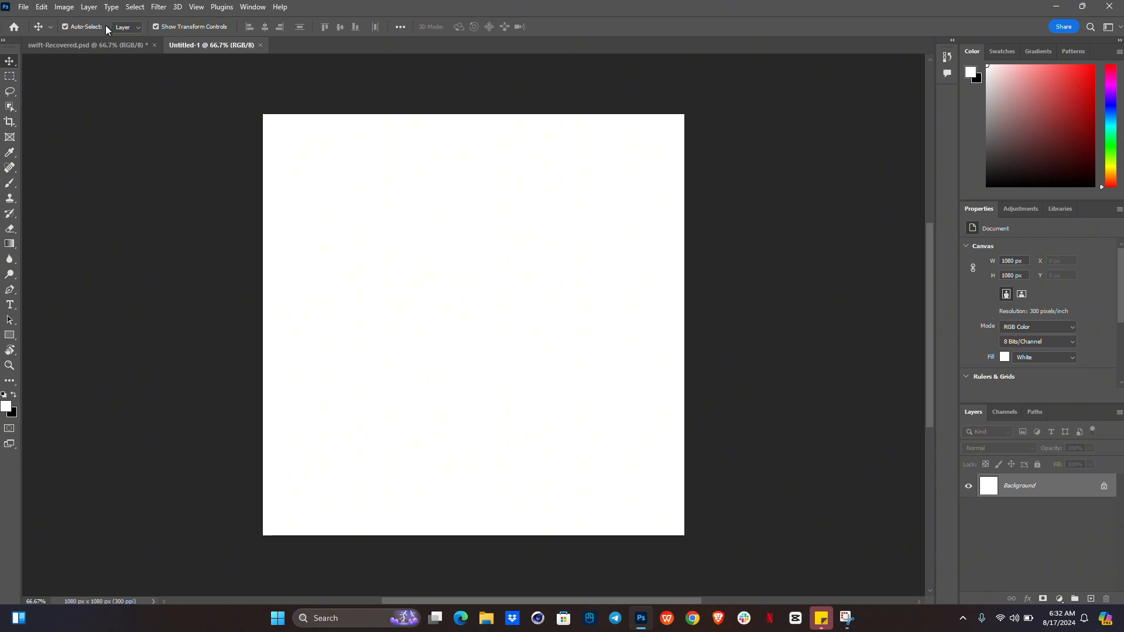
click(104, 44)
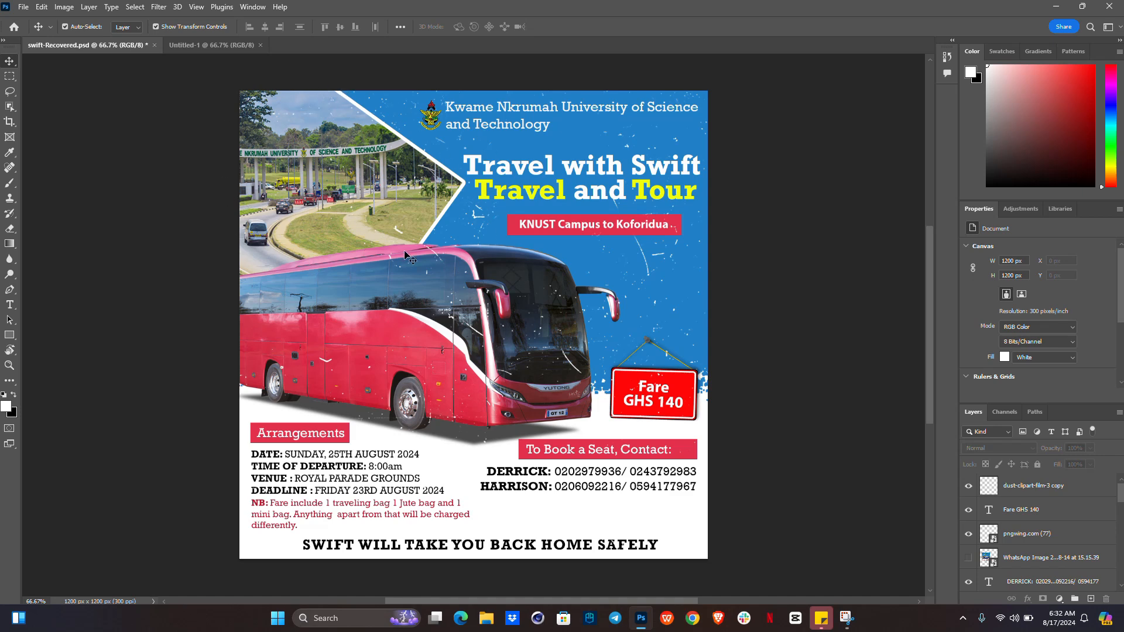
click(215, 44)
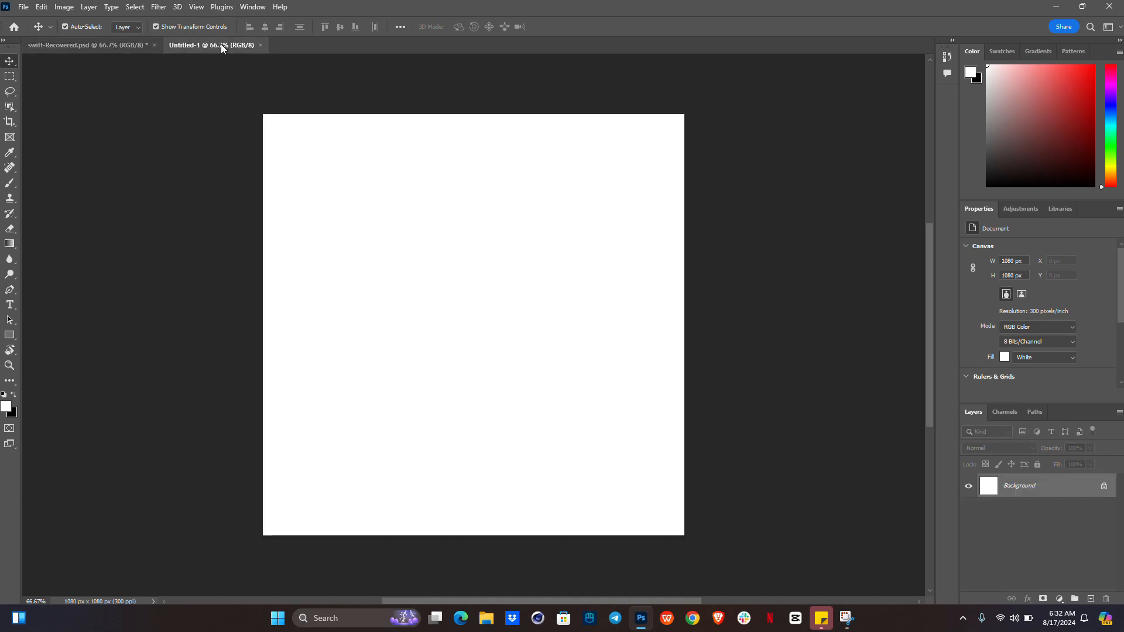
- Place the KNUS_picture-768x399 image from the Downloads folder into the blank document at full canvas width
click(490, 629)
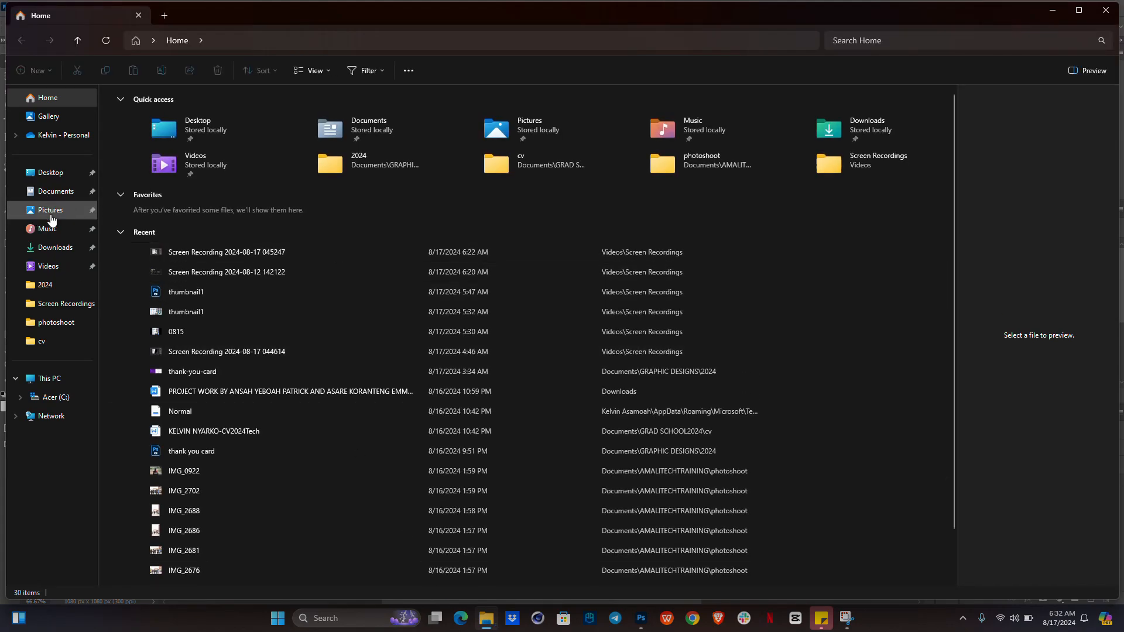
click(54, 250)
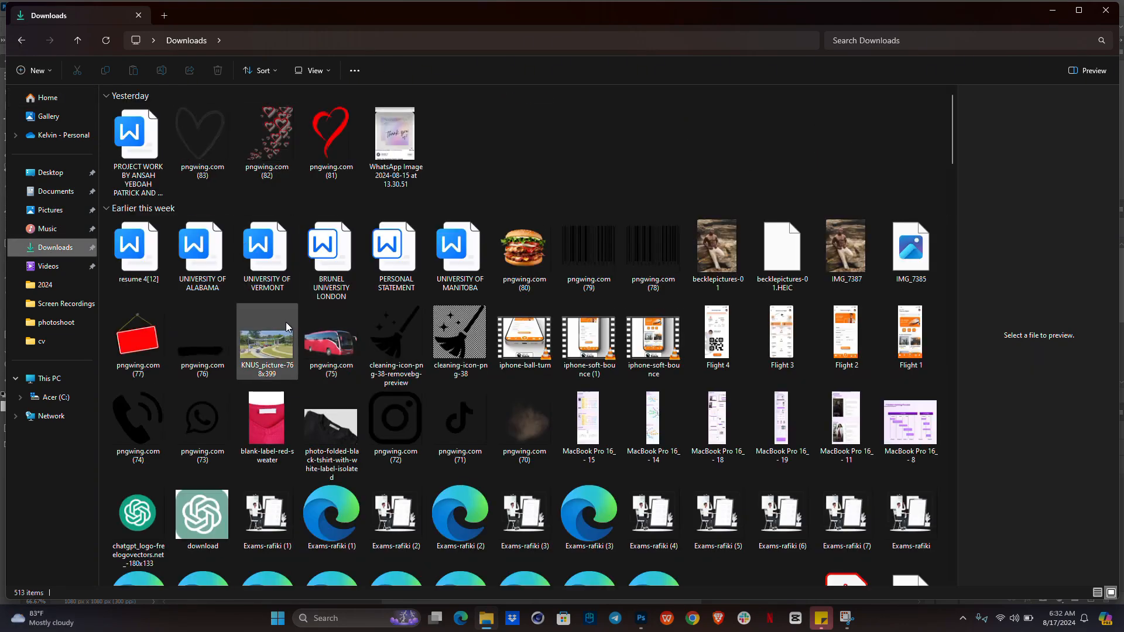
click(267, 348)
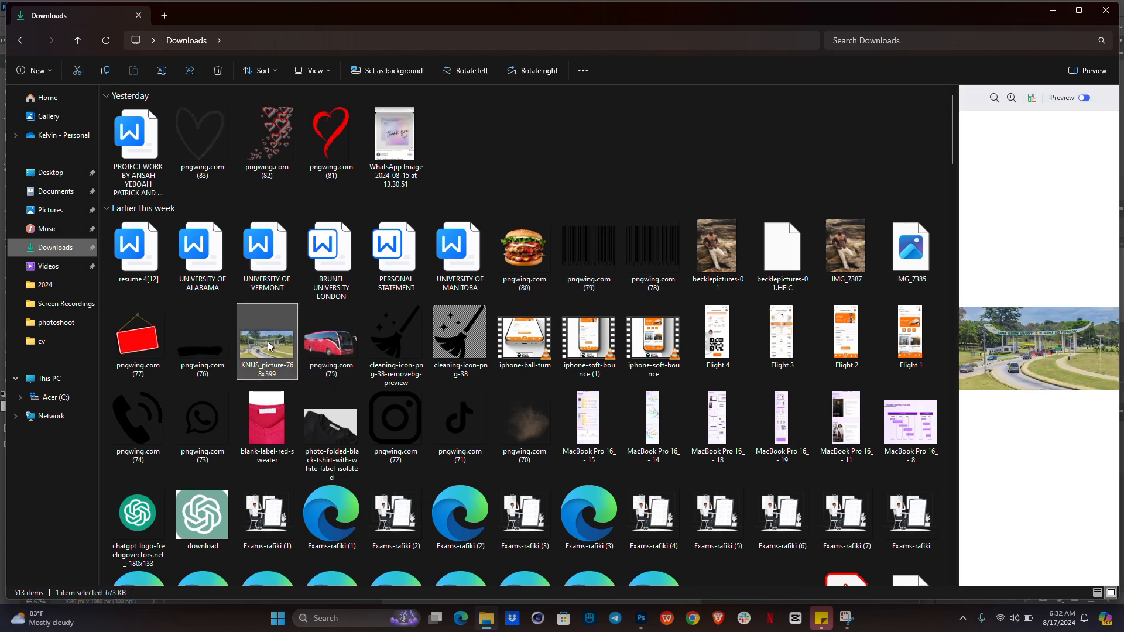
drag(267, 345, 474, 286)
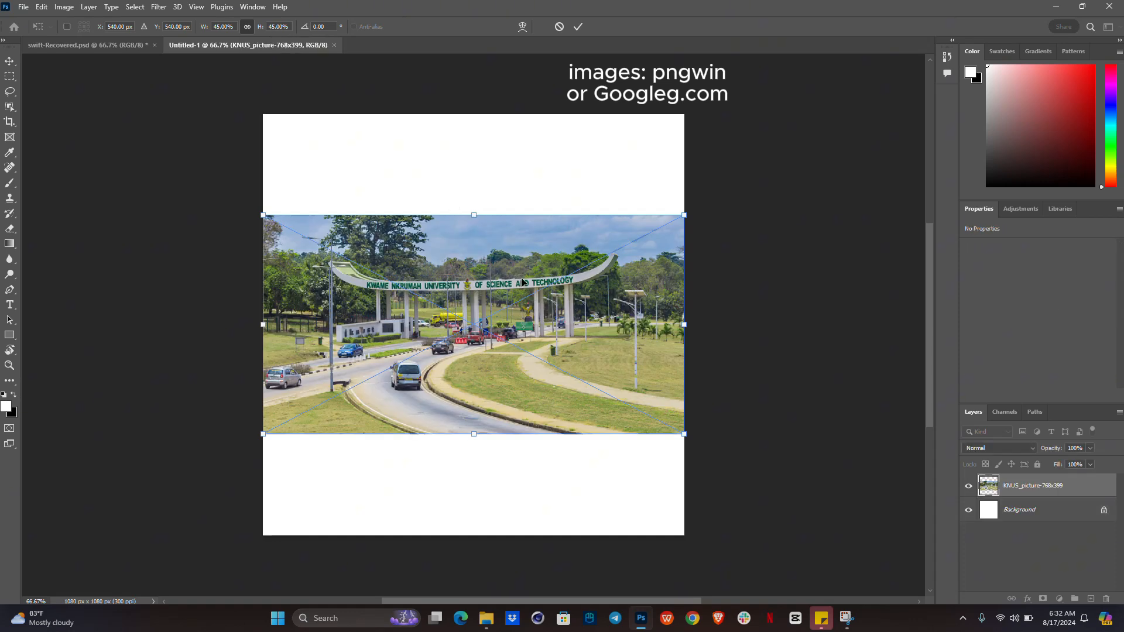
key(Return)
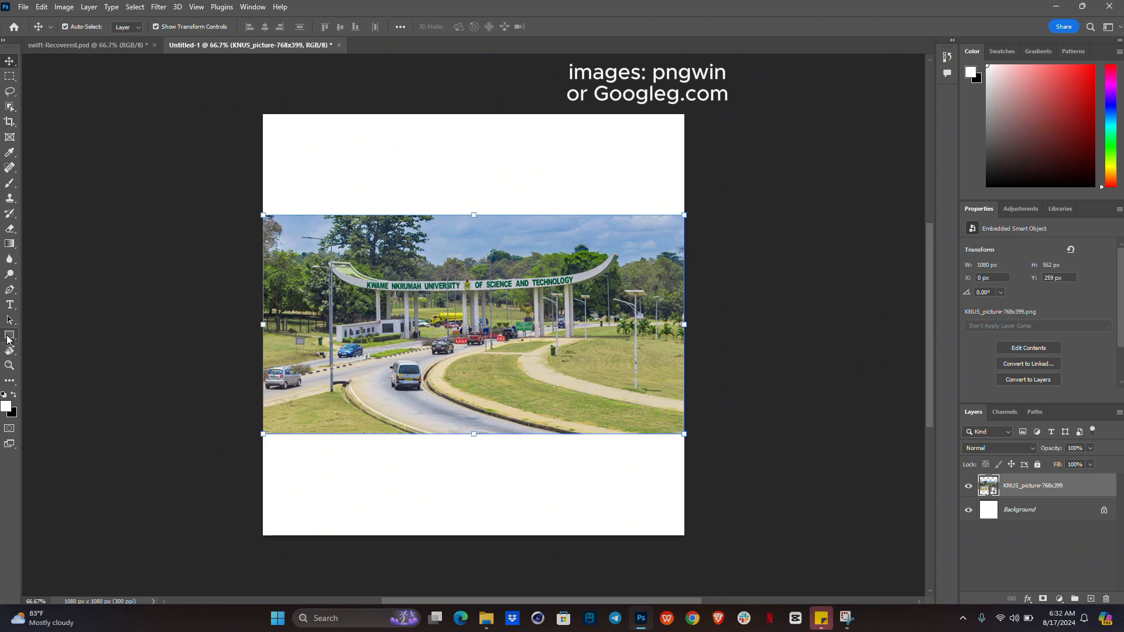
- Draw a white rectangle about 1025 x 624 px over the campus picture and move the picture layer above it
click(7, 339)
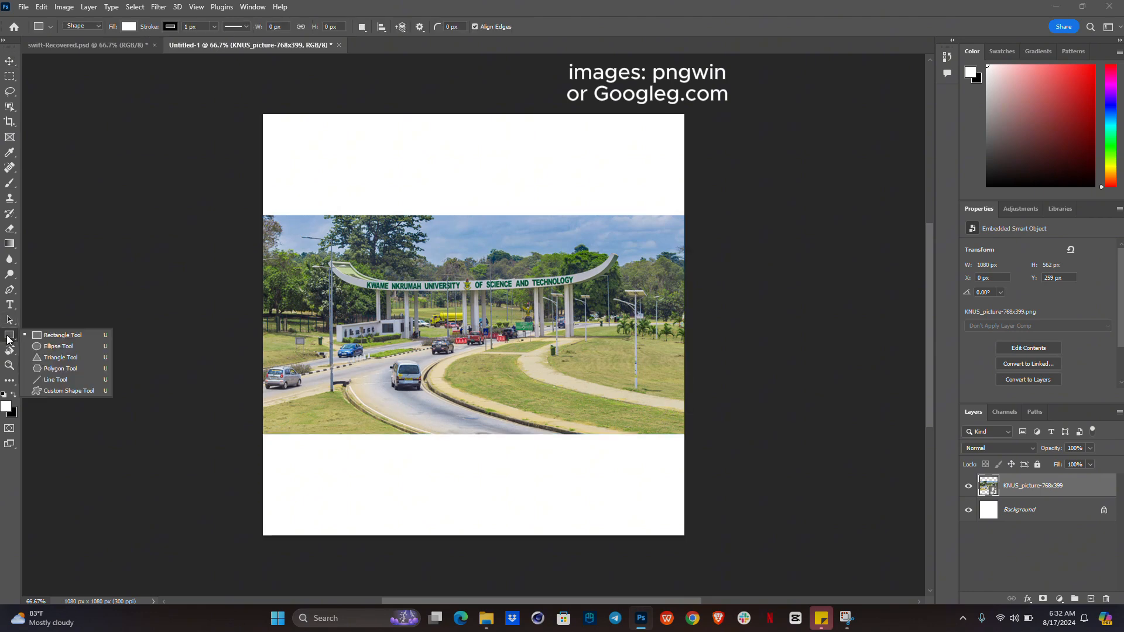
click(63, 336)
drag(273, 201, 673, 443)
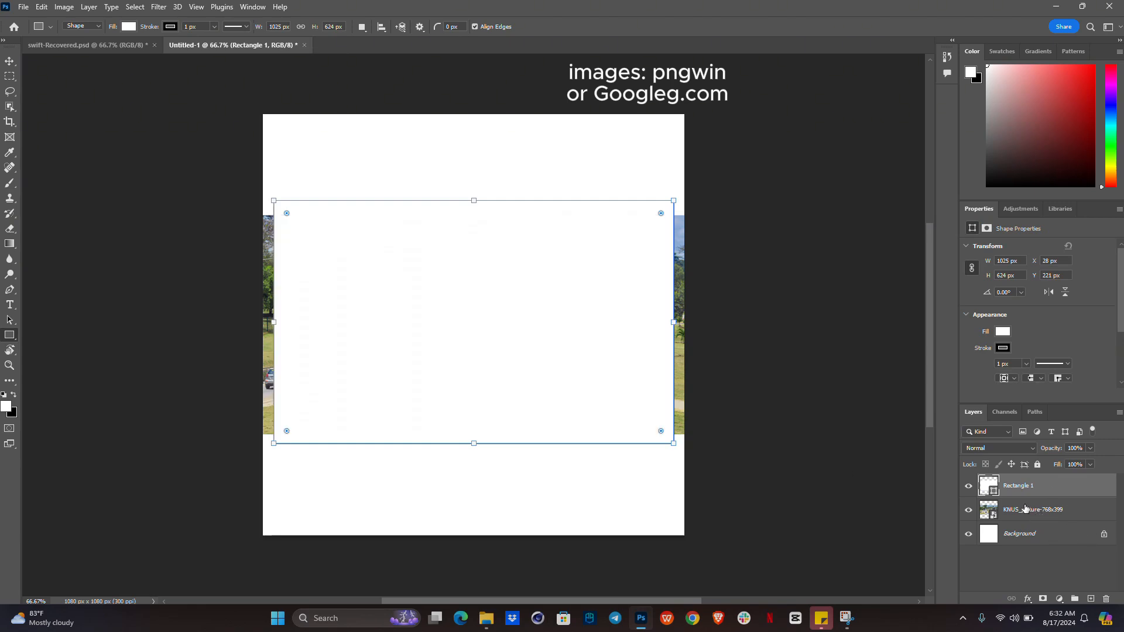
click(1023, 509)
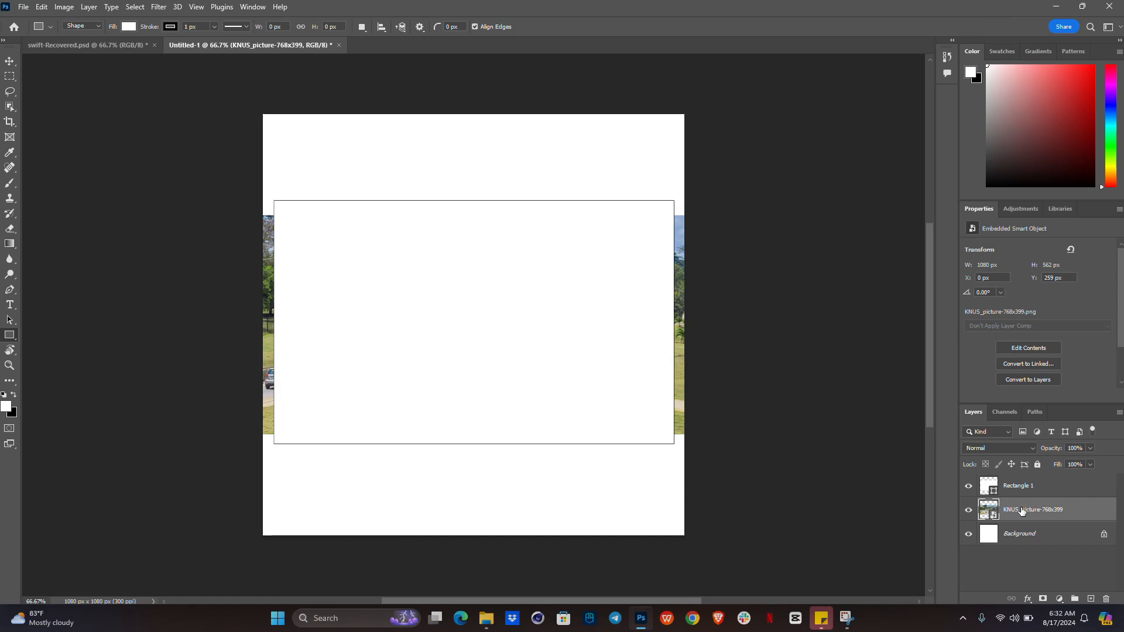
drag(1021, 511, 1027, 477)
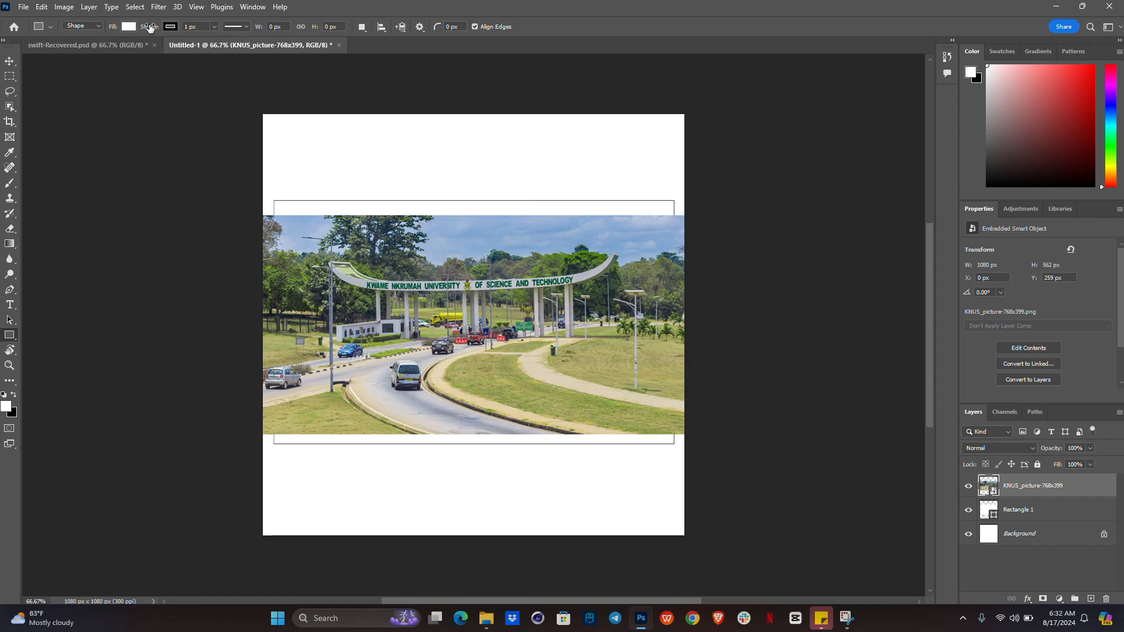
- Set the rectangle's shape stroke width to 0 px
drag(150, 28, 144, 28)
click(1028, 511)
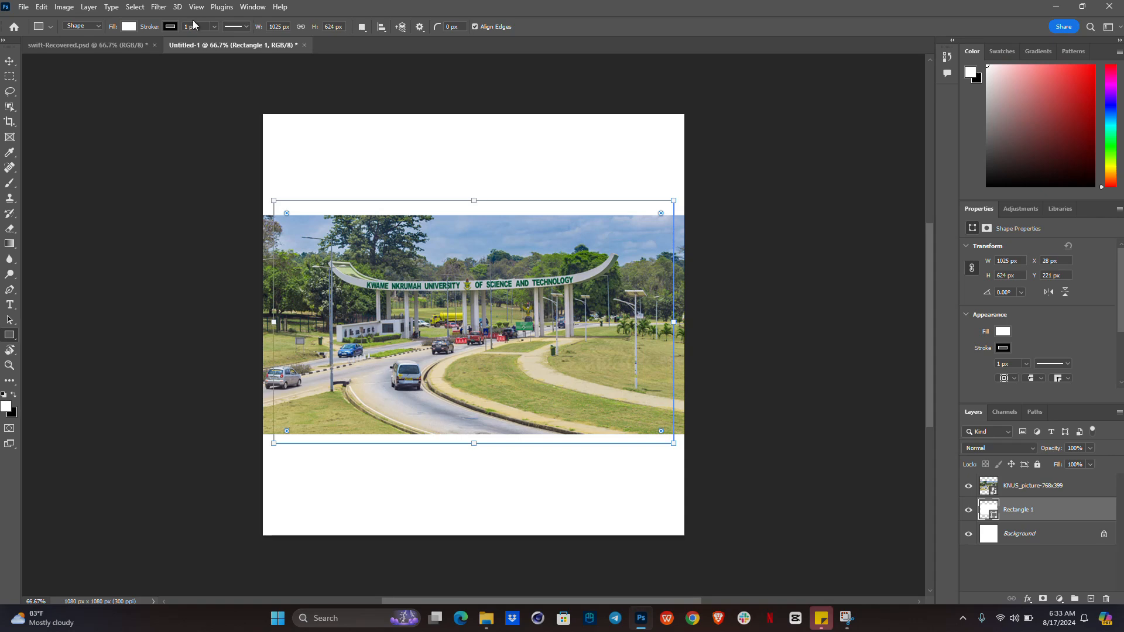
drag(152, 29, 123, 31)
key(v)
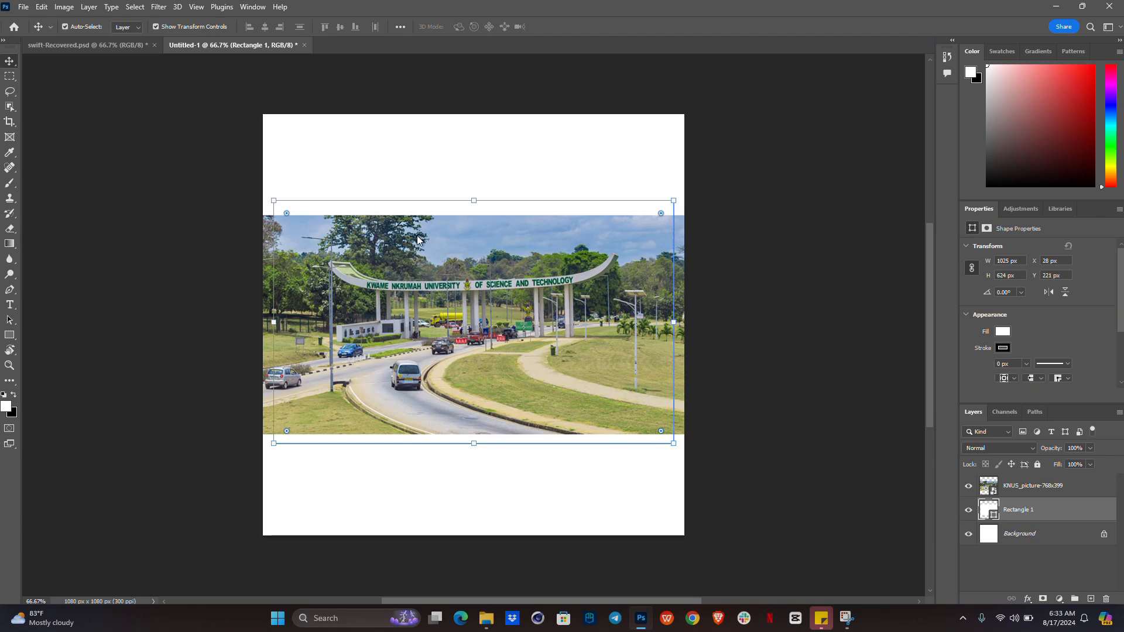
- Clip the campus picture to the rectangle with a clipping mask, then deselect the layer
click(440, 164)
click(430, 267)
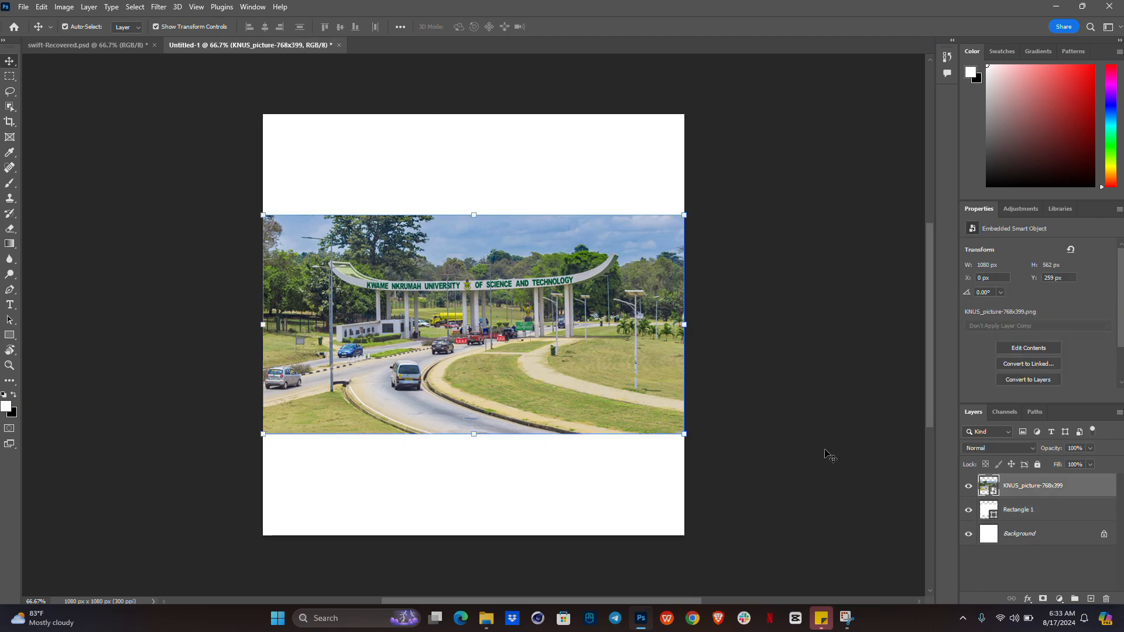
right_click(1021, 491)
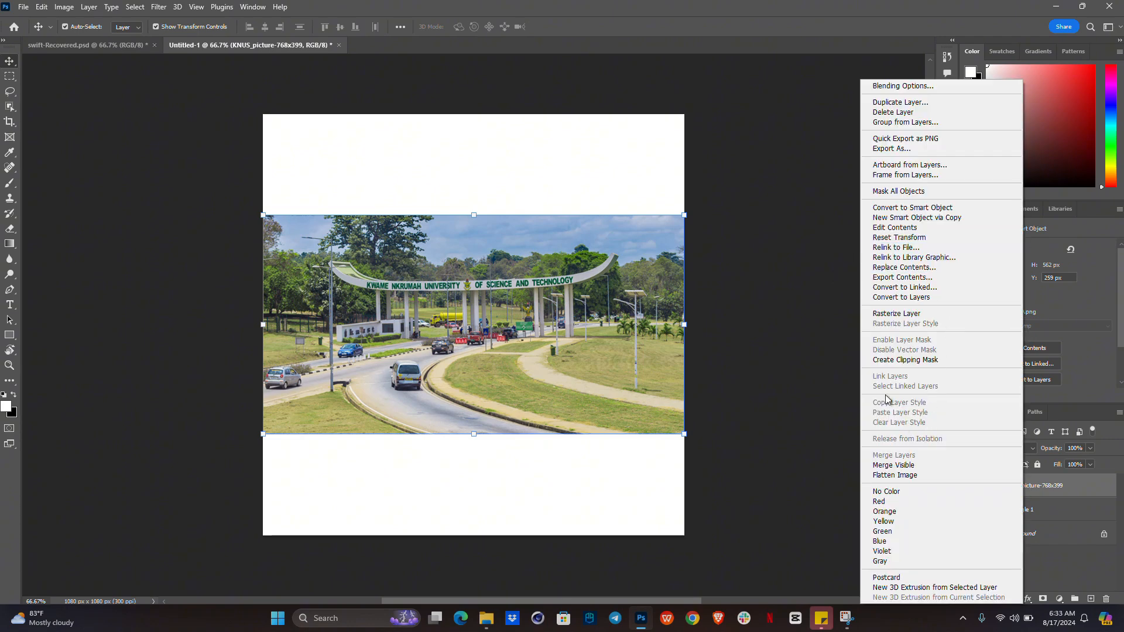
click(905, 361)
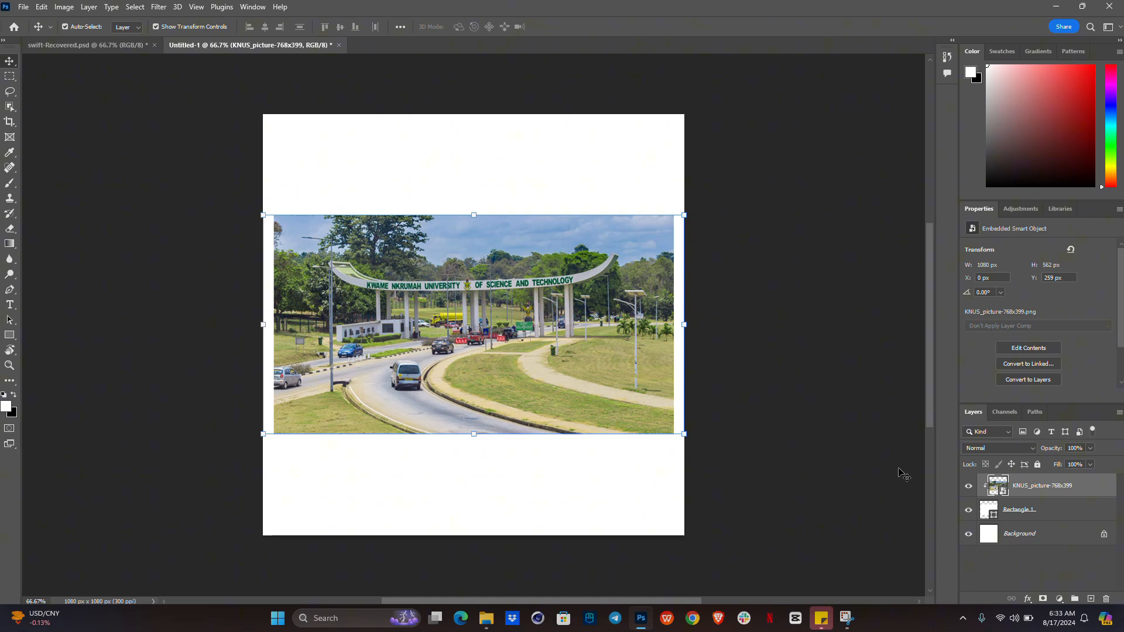
click(551, 464)
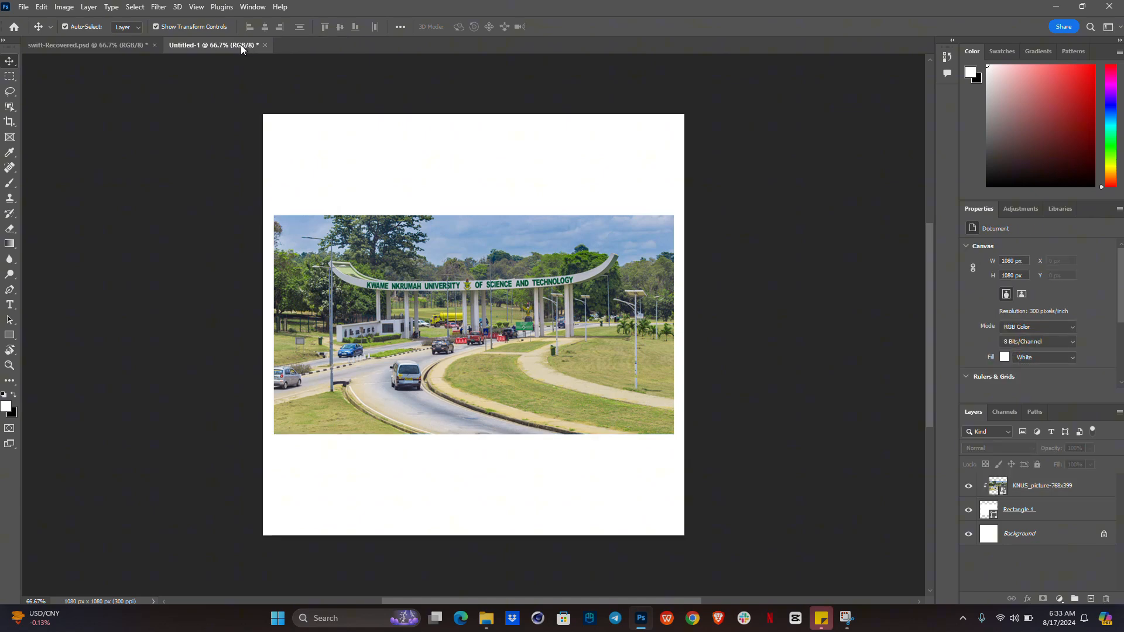
- Copy the hex colour code of the Color Fill 1 layer in swift-Recovered.psd and return to the untitled document
click(117, 43)
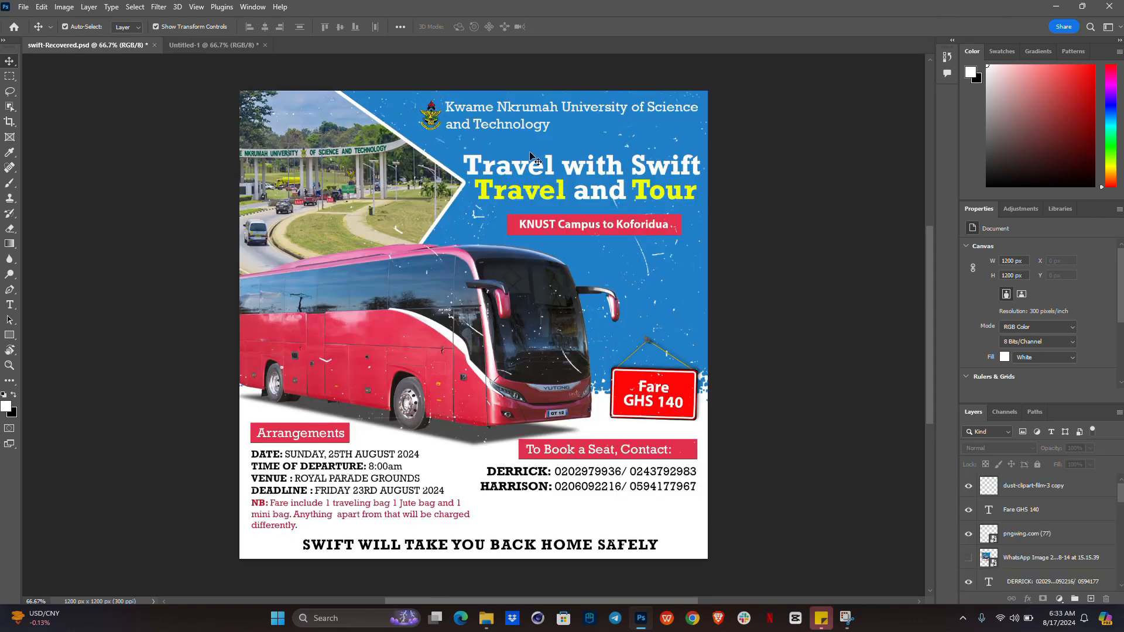
scroll(1055, 535, down, 10)
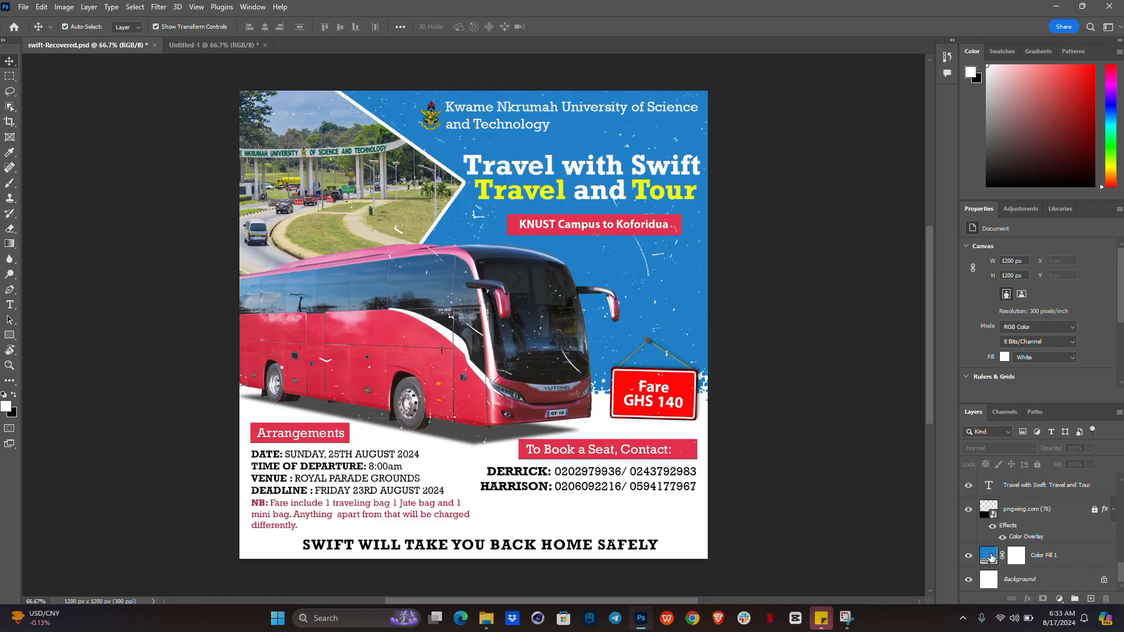
double_click(990, 556)
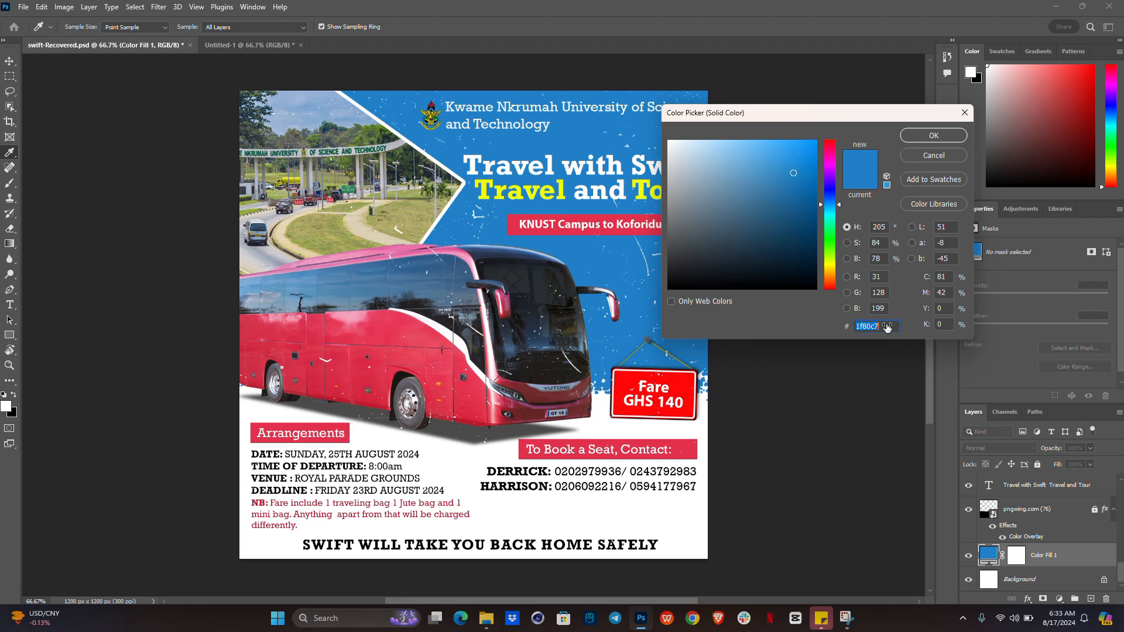
click(934, 137)
click(265, 48)
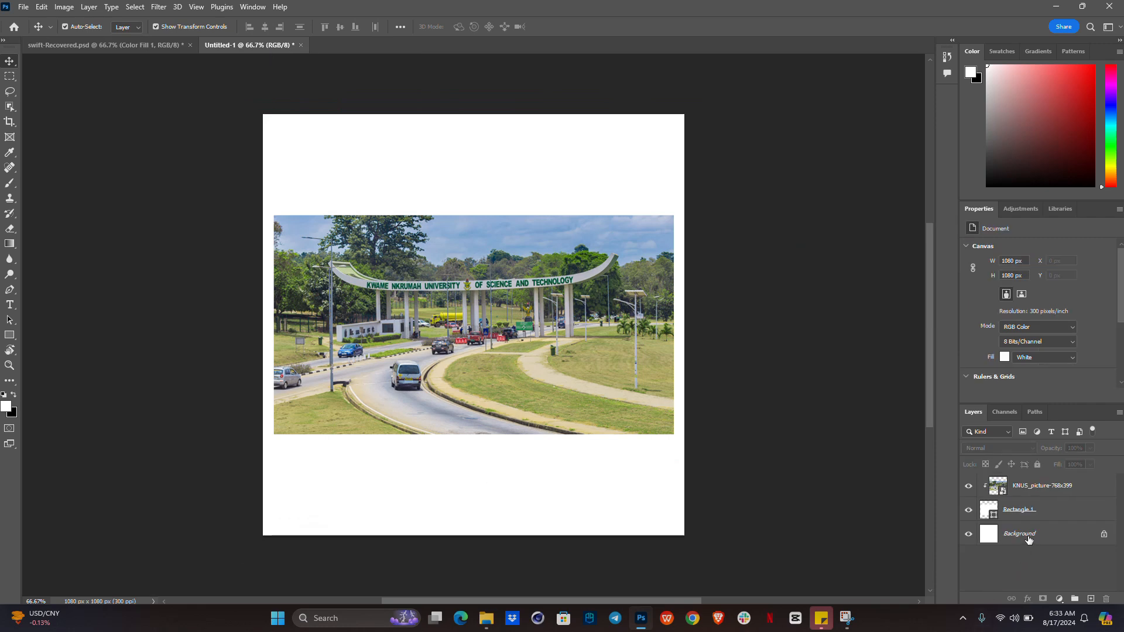
- Add a Solid Color fill layer in 1f80c7 directly above the Background layer
click(1029, 540)
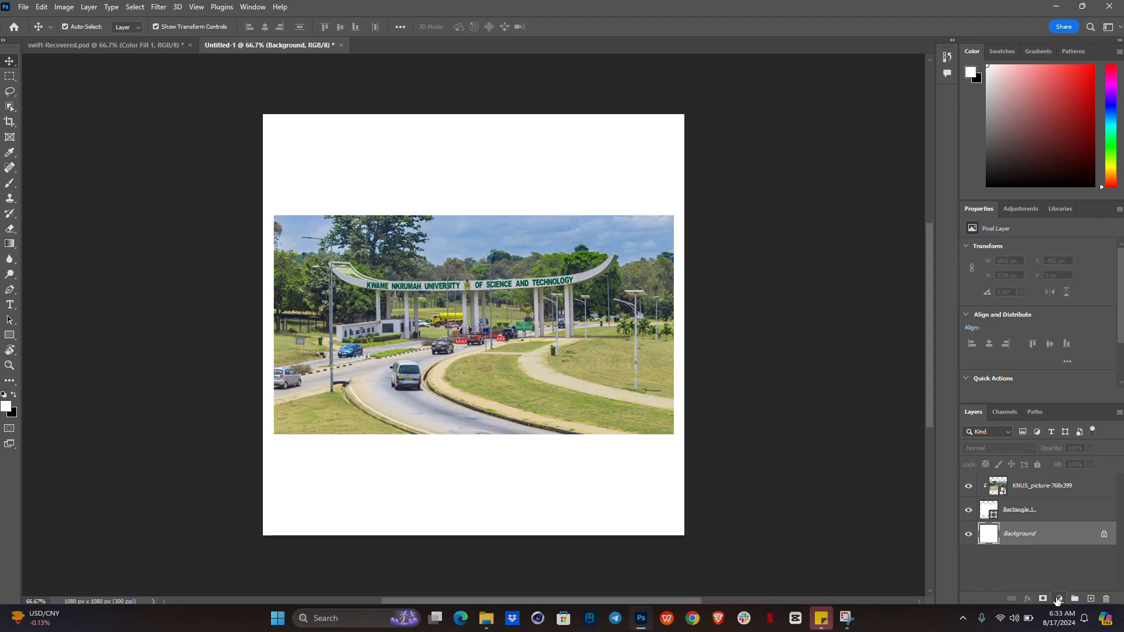
click(1058, 599)
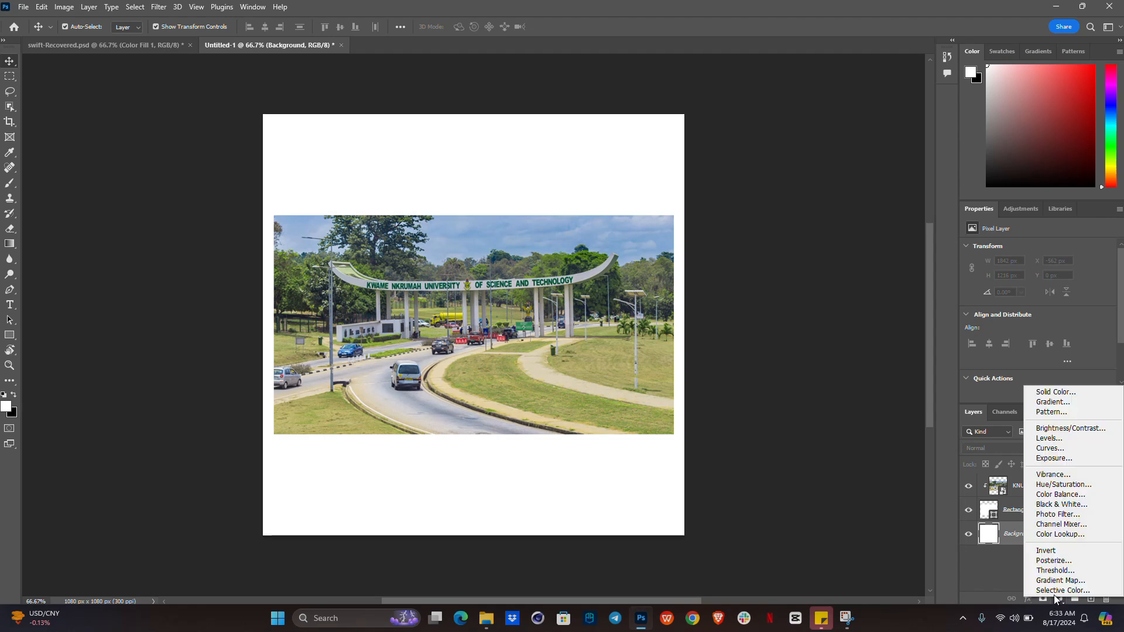
click(1067, 388)
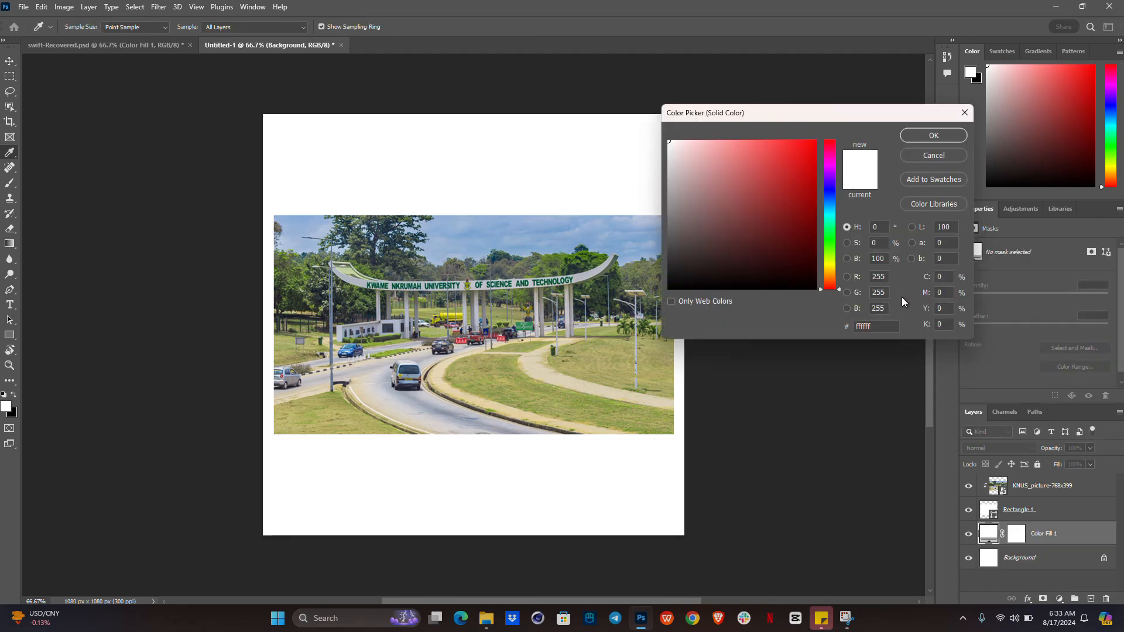
double_click(885, 330)
text(1f80c7)
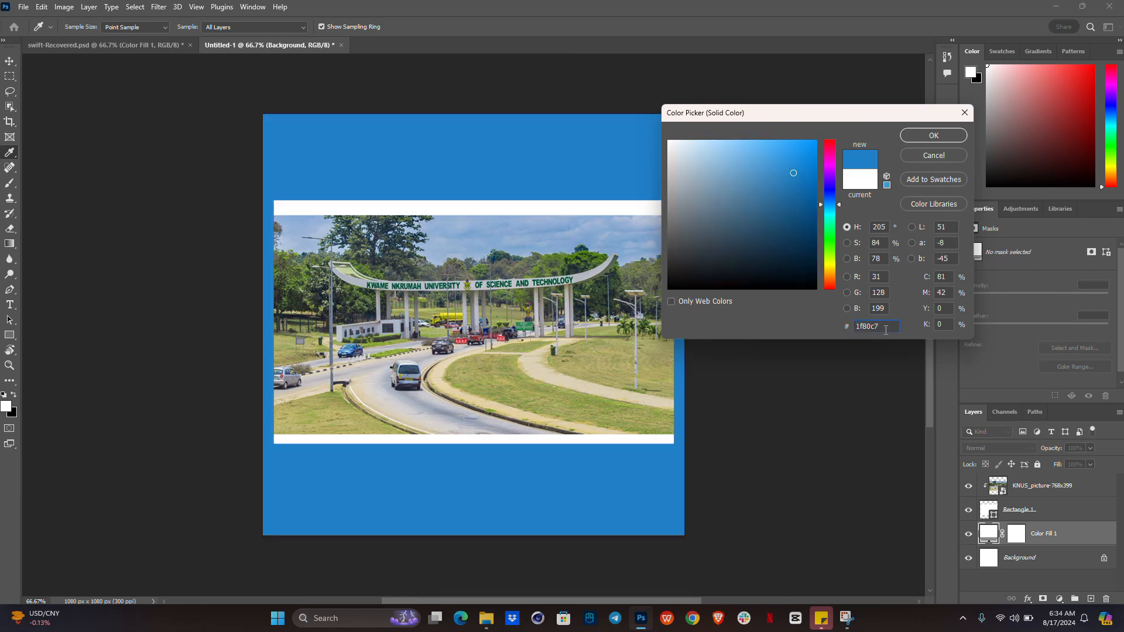
key(Return)
key(v)
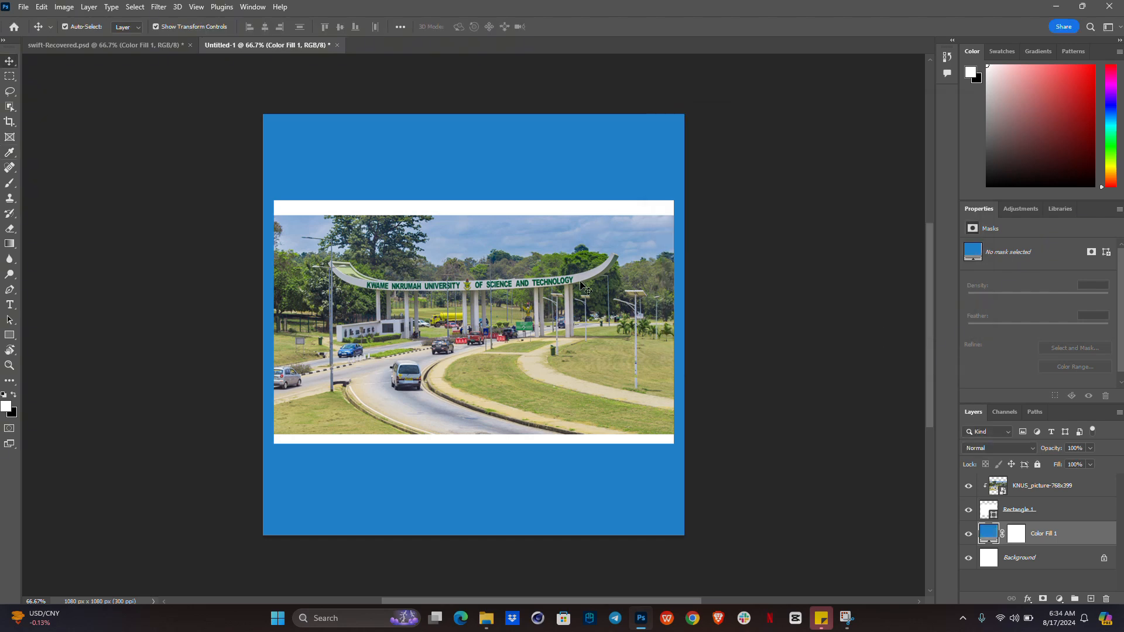
- Enlarge the campus picture proportionally to about 50% so it covers the rectangle's full height
click(568, 284)
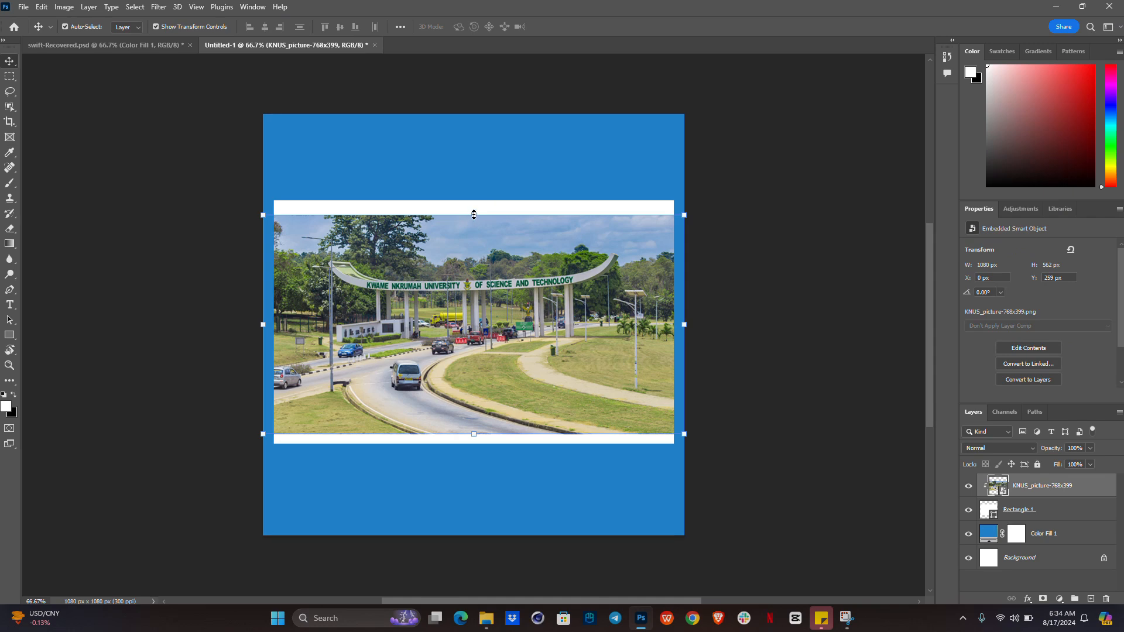
drag(473, 215, 473, 199)
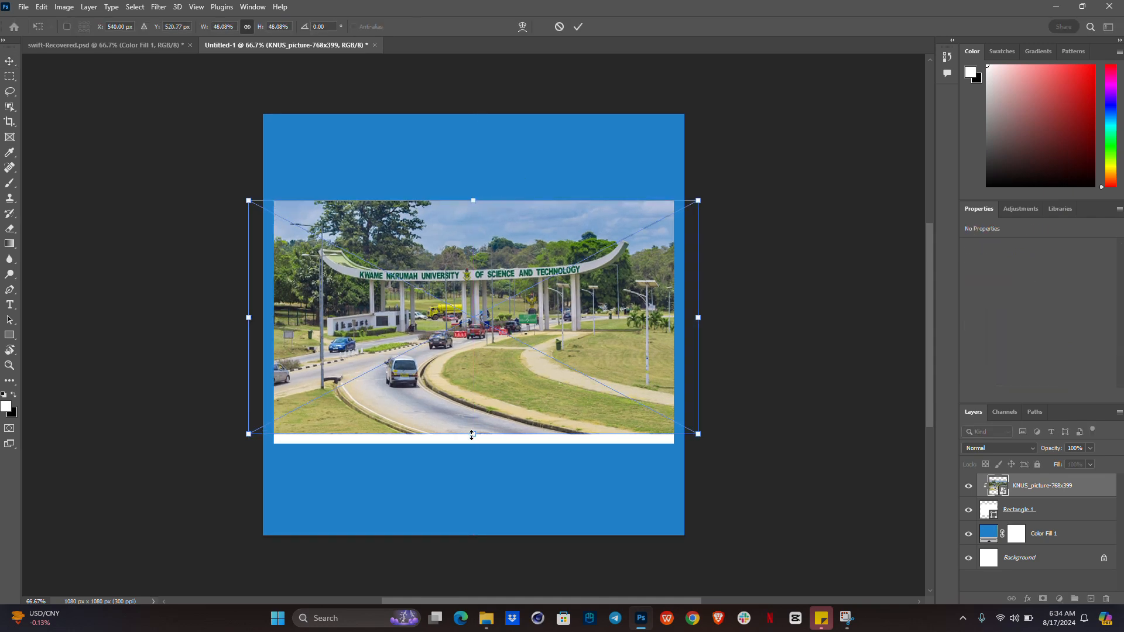
drag(471, 435, 471, 442)
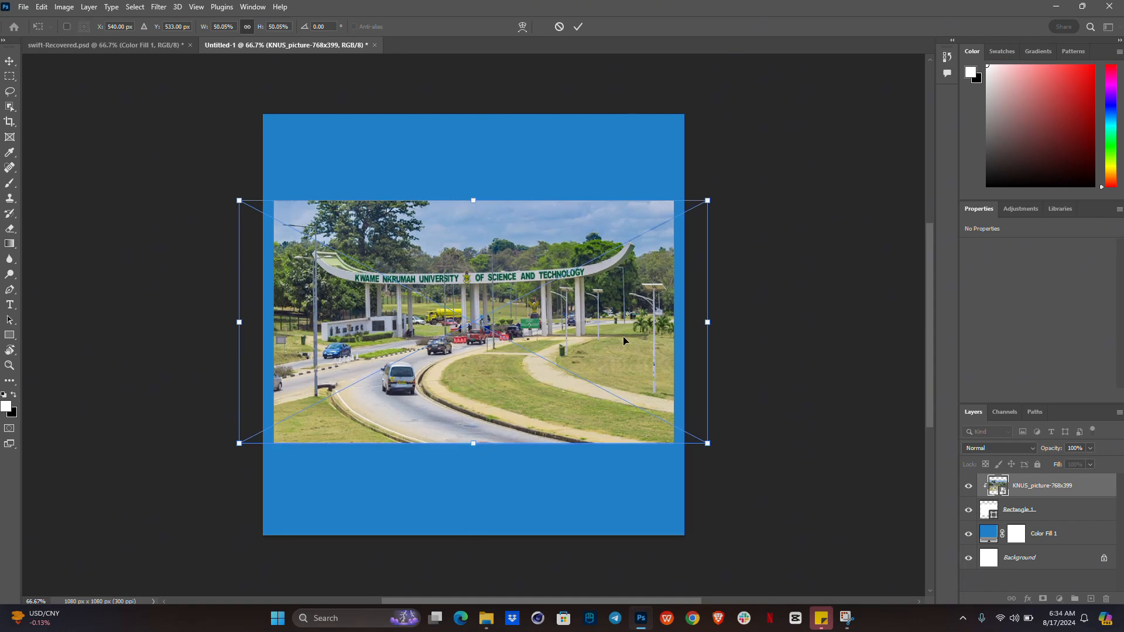
key(Return)
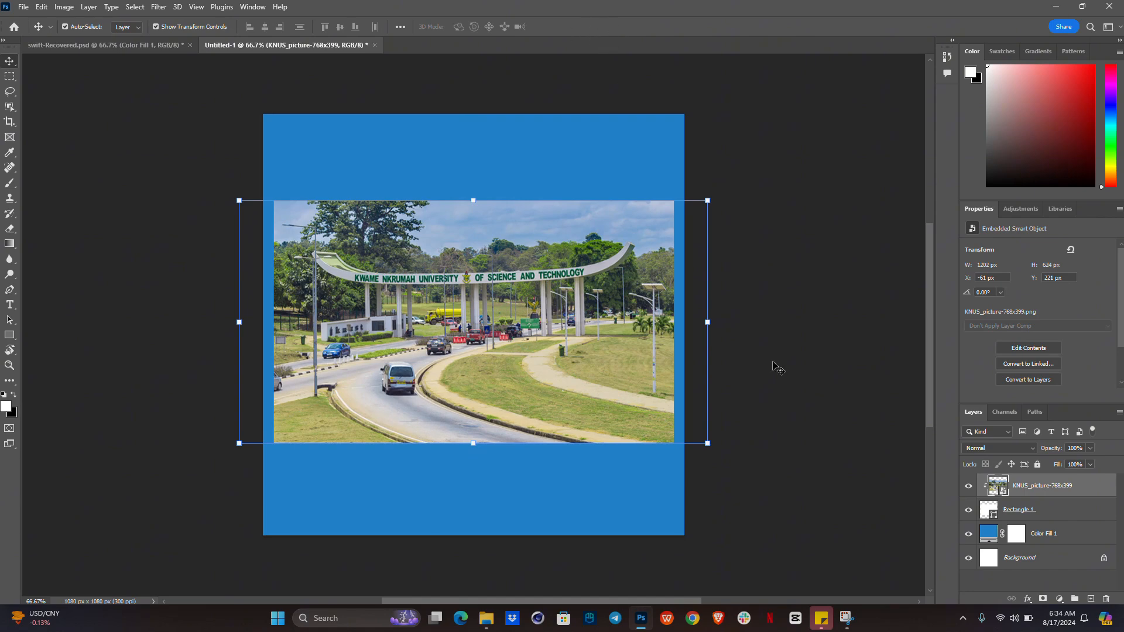
- Add a white 9 px outside Stroke to the Rectangle 1 layer
click(1020, 508)
click(1026, 598)
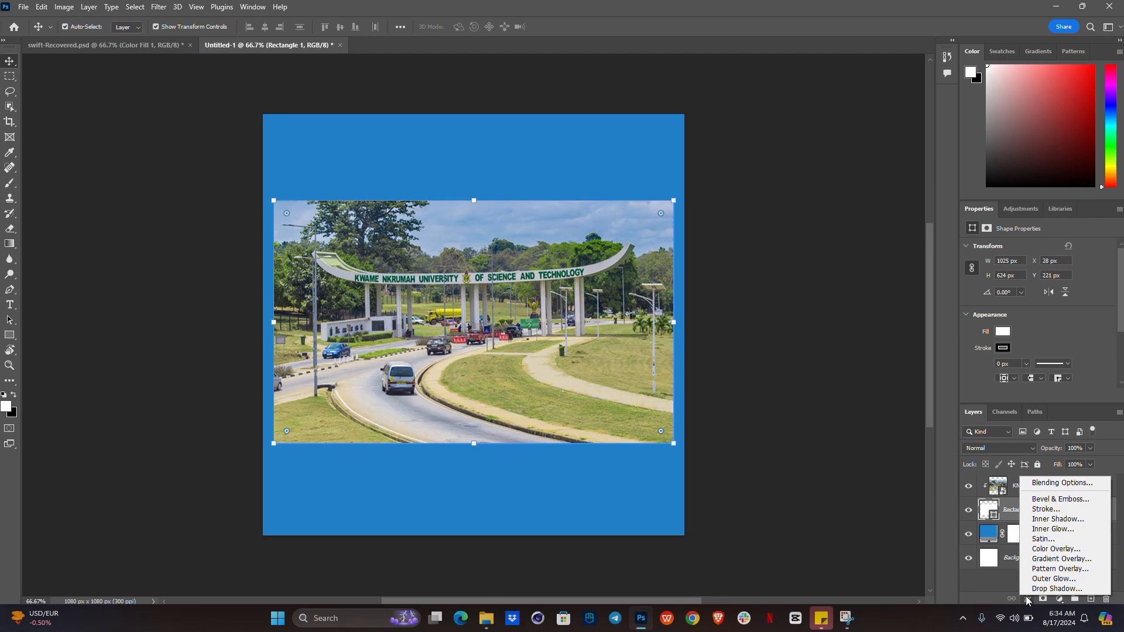
click(1059, 510)
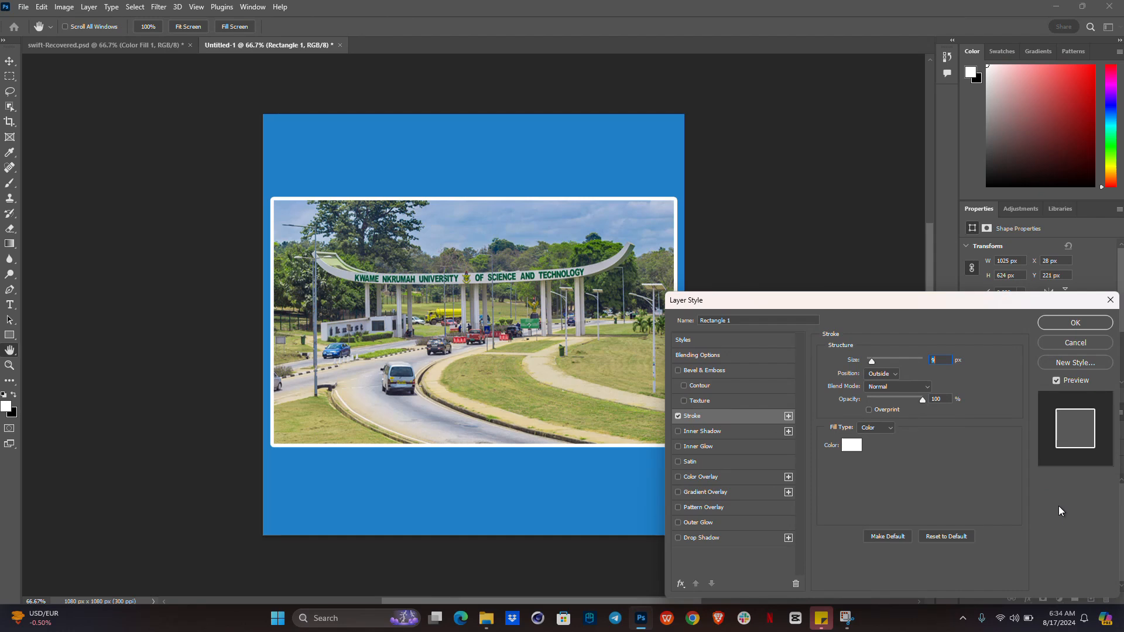
click(1089, 324)
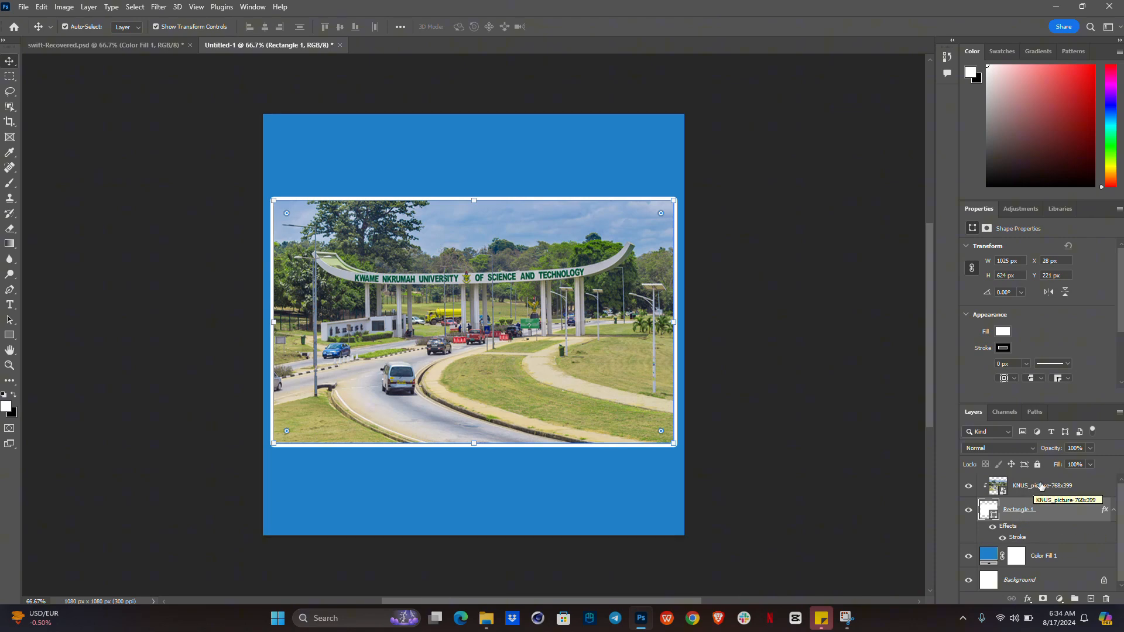
- Move the campus picture together with Rectangle 1 up and left so they overhang the canvas's upper-left corner
click(1019, 486)
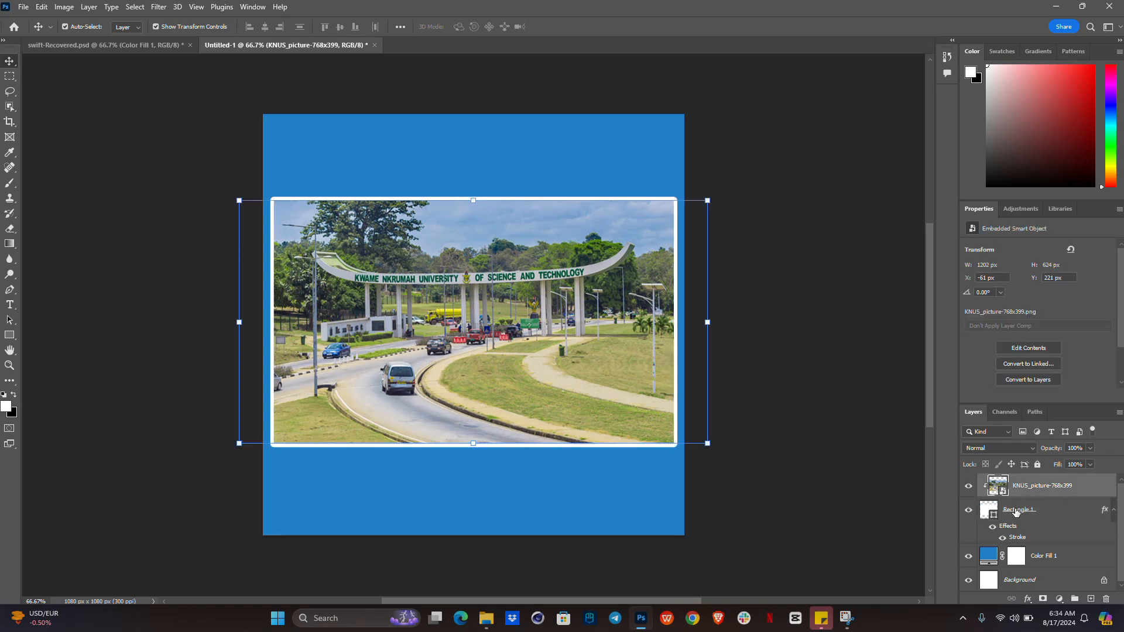
shift+click(1015, 511)
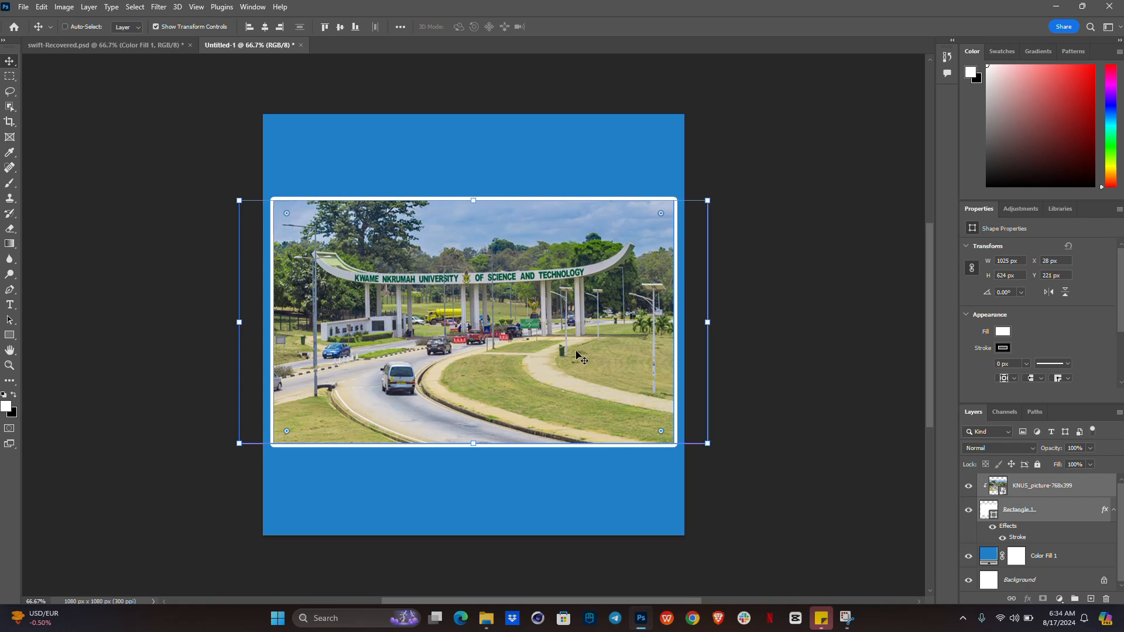
drag(536, 329, 359, 226)
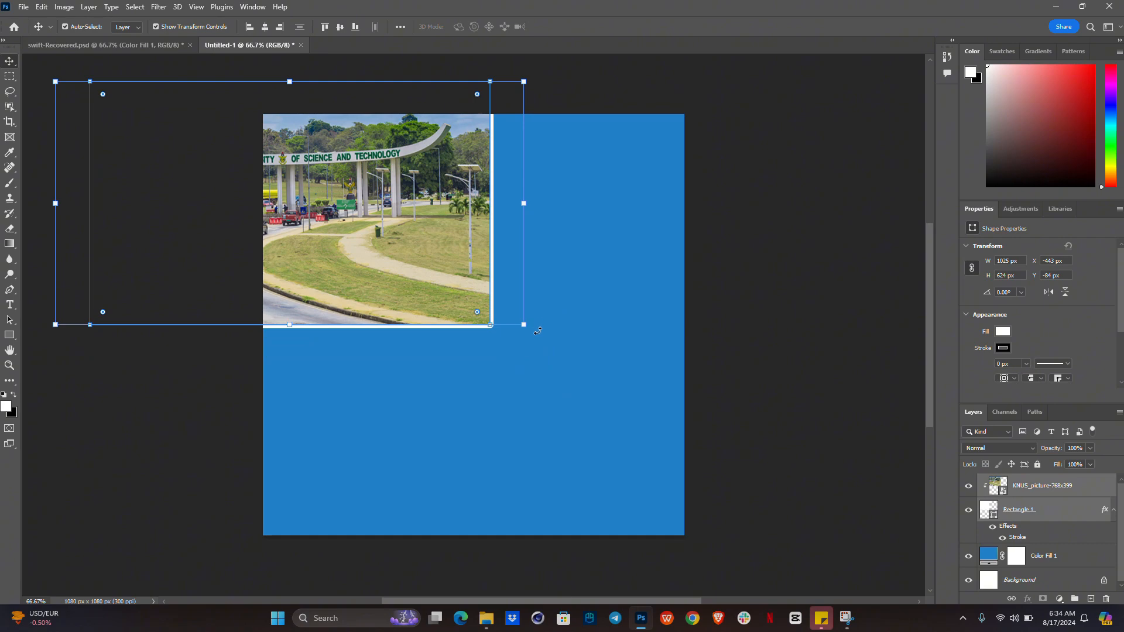
- Rotate the framed campus picture to about -9.8°, scale it to about 82% and fit it into the canvas's upper-left corner
drag(537, 325, 501, 266)
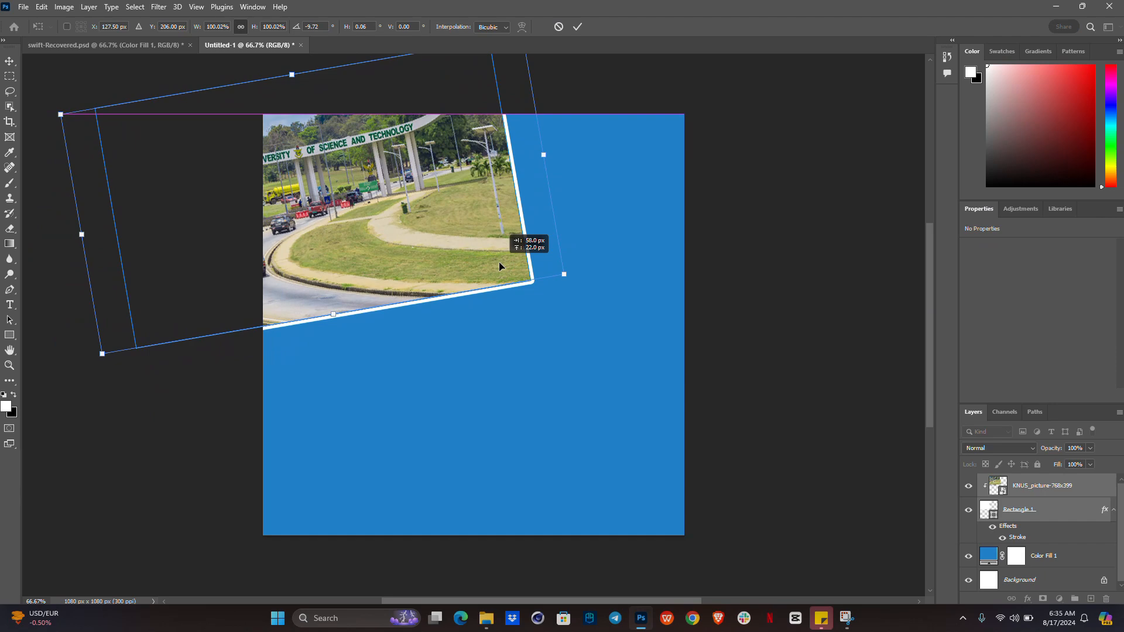
drag(499, 262, 455, 282)
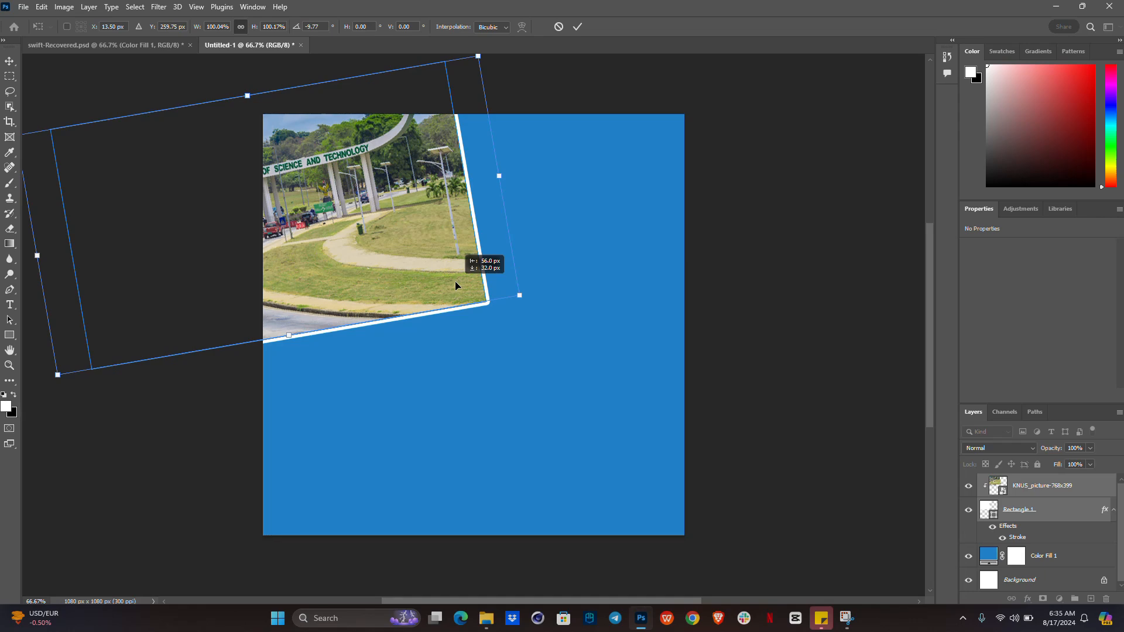
drag(455, 283, 468, 270)
drag(534, 286, 443, 254)
drag(361, 227, 428, 233)
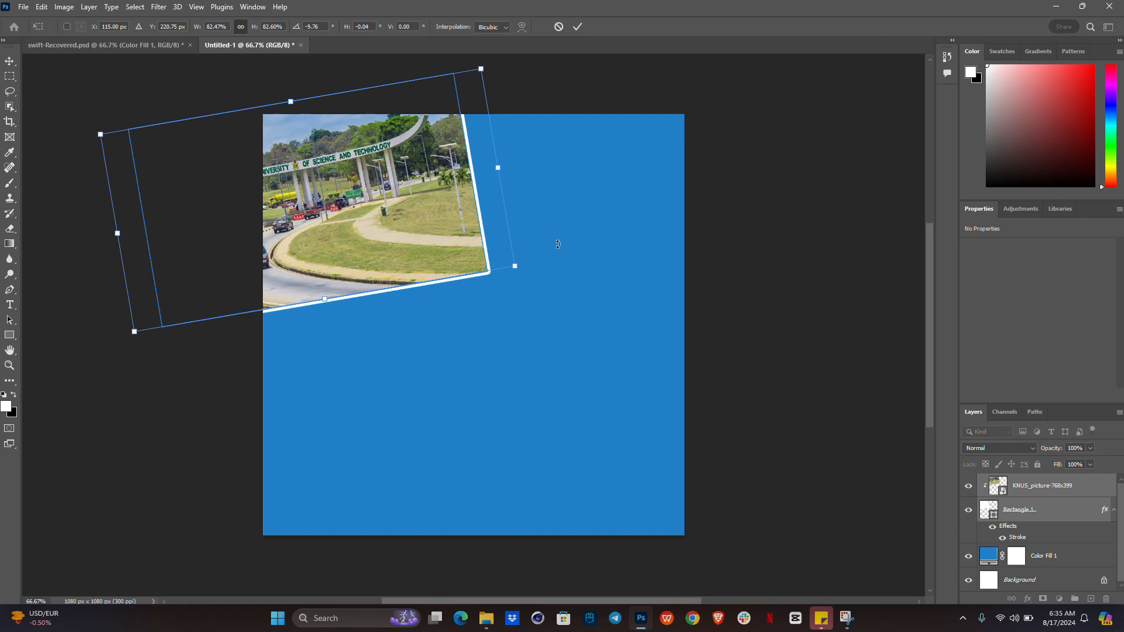
key(Return)
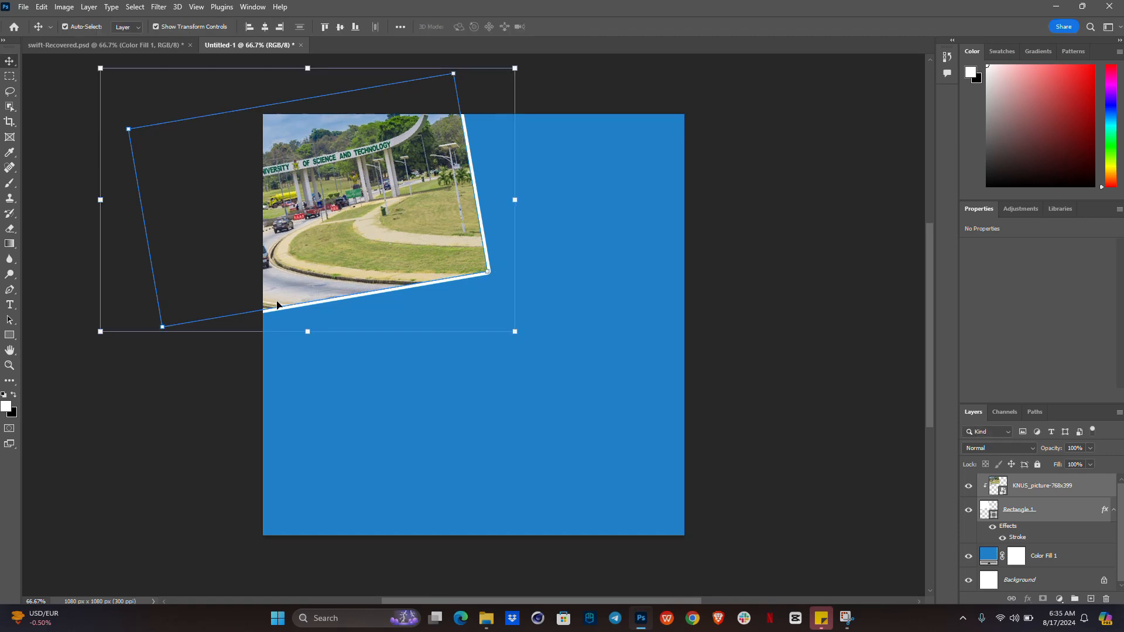
click(766, 212)
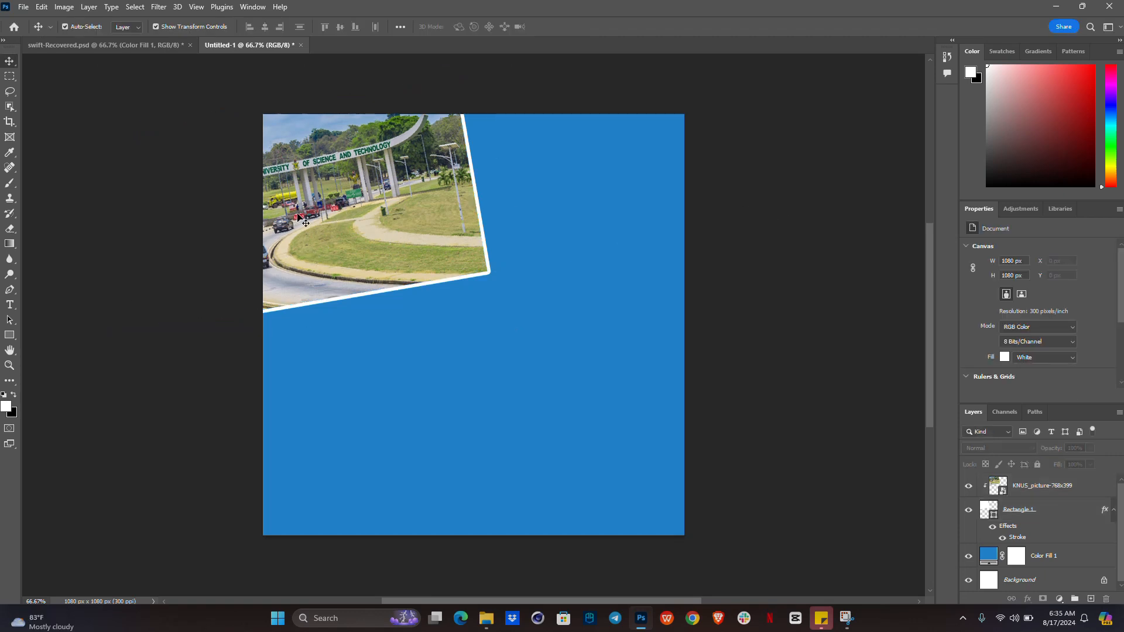
- Rotate only the campus picture to about 1.5° and enlarge it to fill the tilted rectangle
click(344, 178)
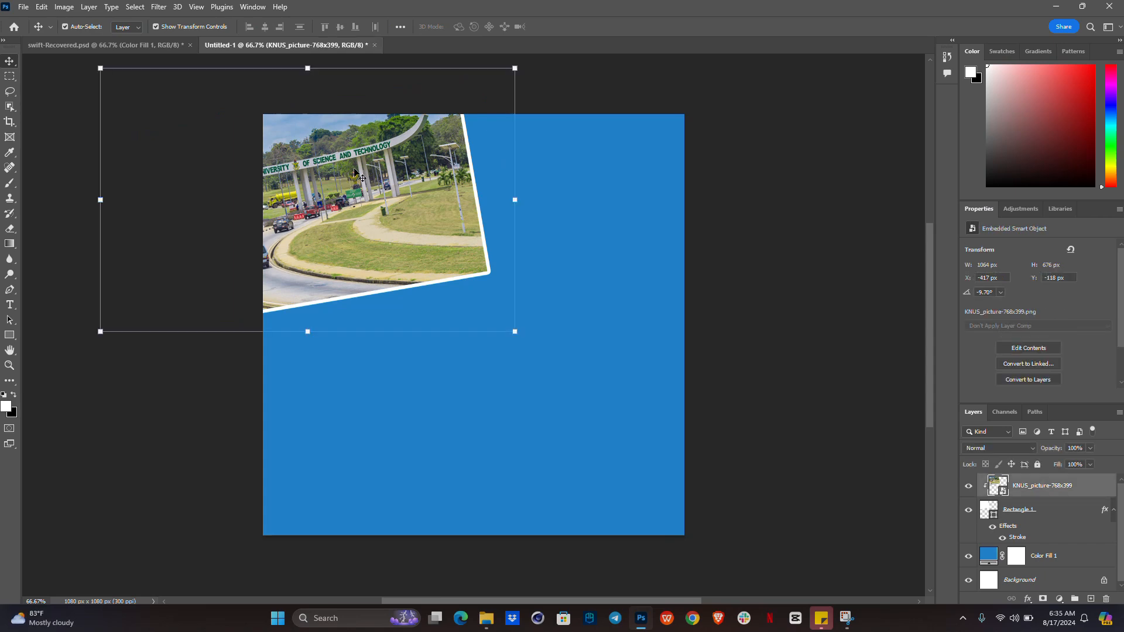
drag(525, 63, 554, 101)
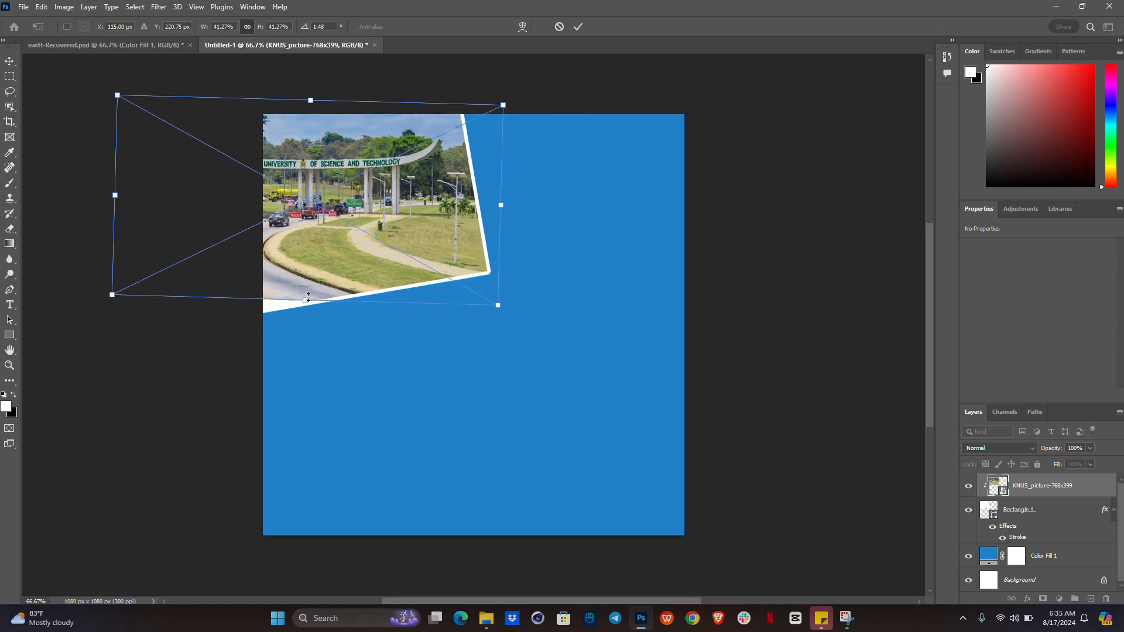
drag(306, 299, 299, 333)
key(Return)
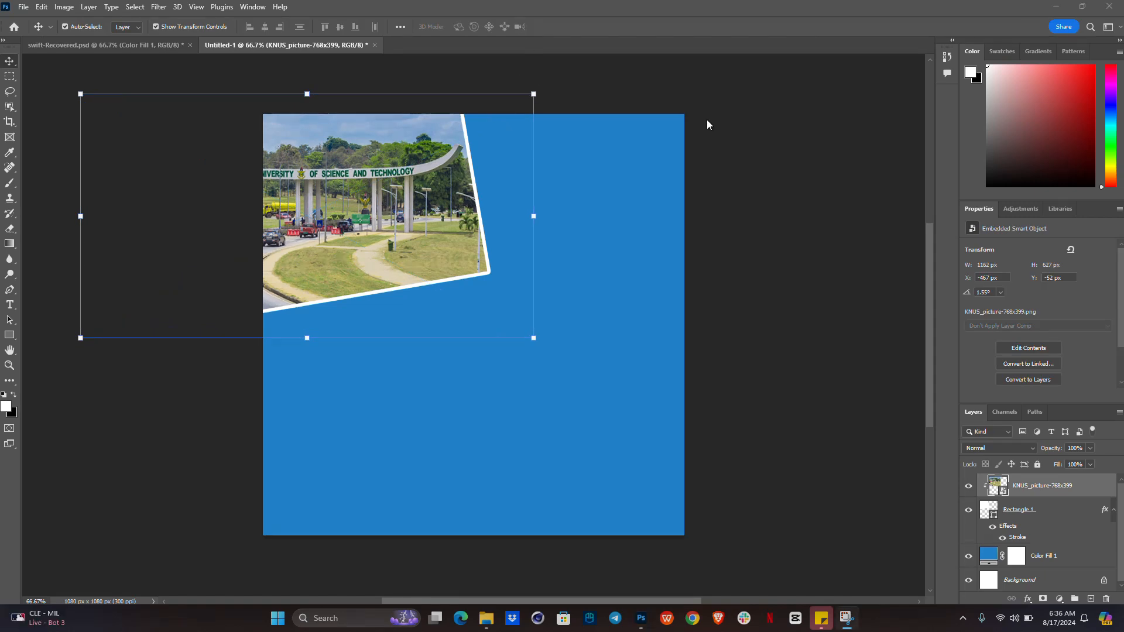
click(767, 116)
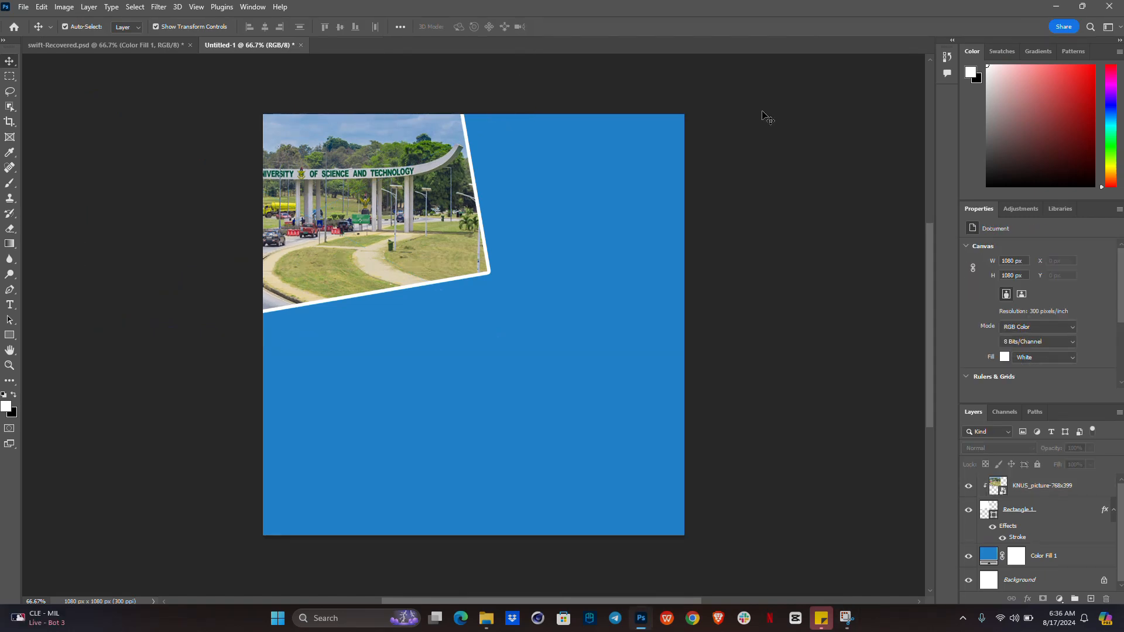
- Place the red bus image pngwing.com (75) from the Downloads folder into the untitled document
mouse_move(495, 624)
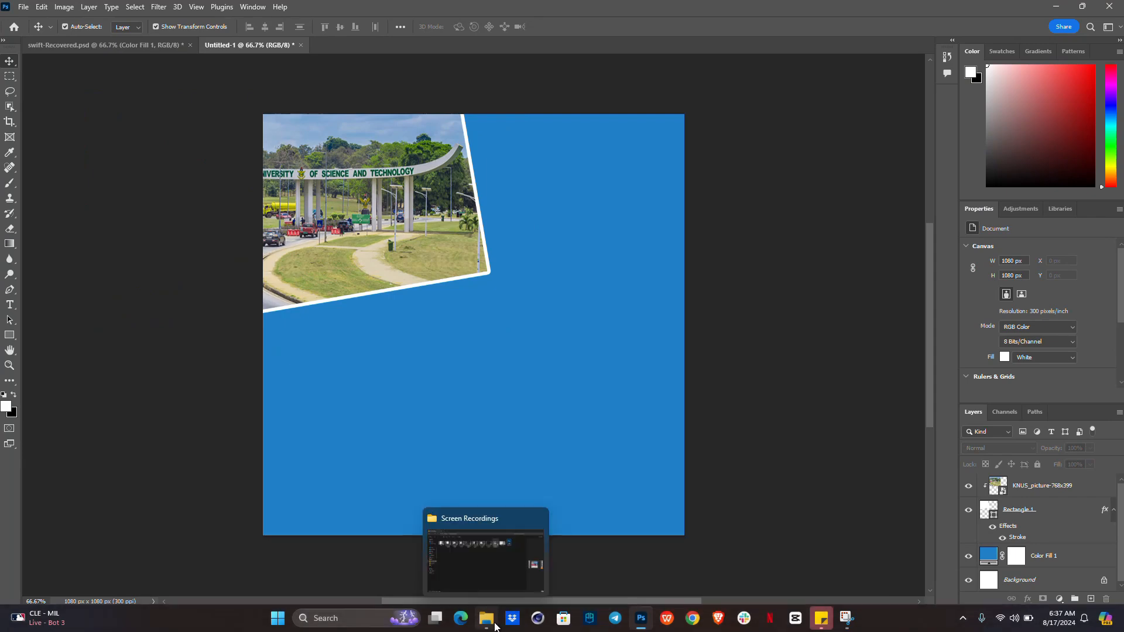
click(486, 586)
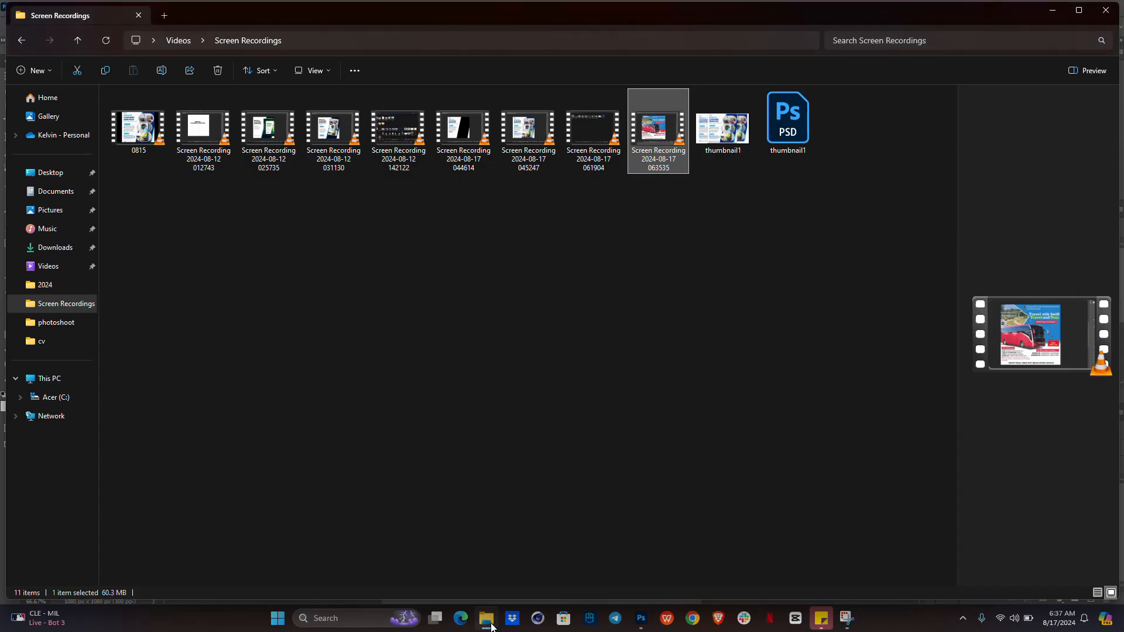
click(54, 247)
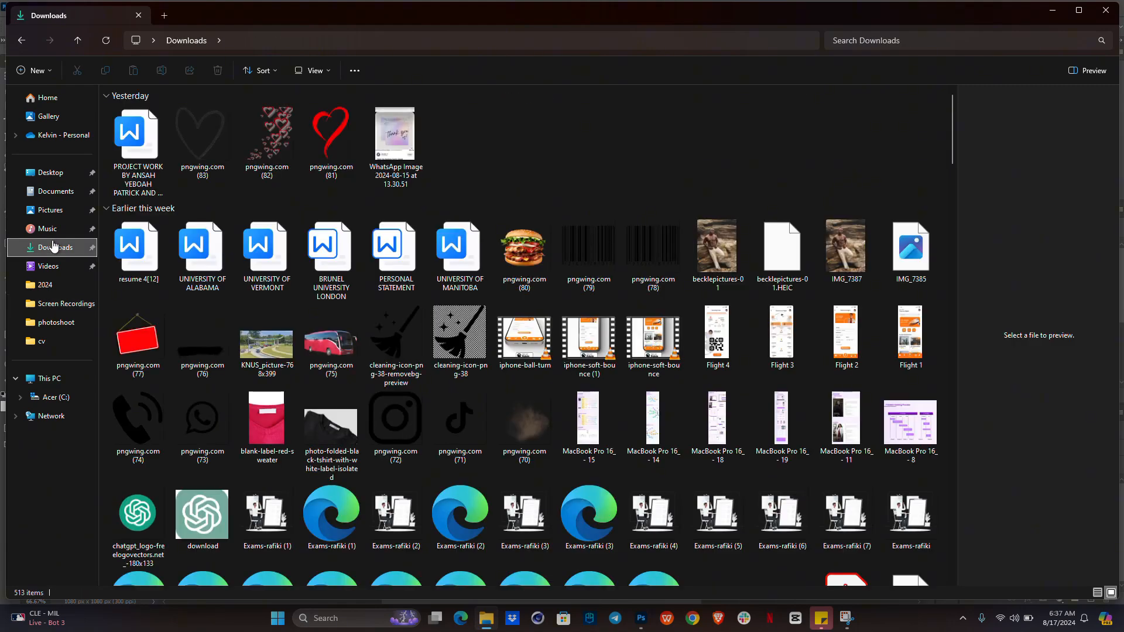
click(316, 351)
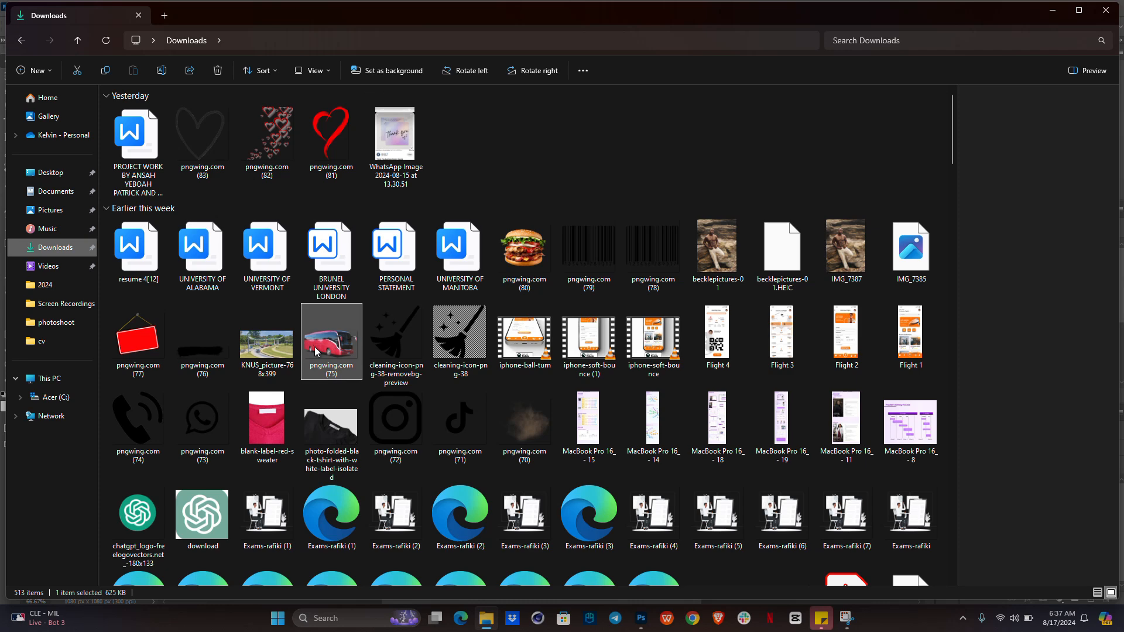
drag(331, 334, 443, 279)
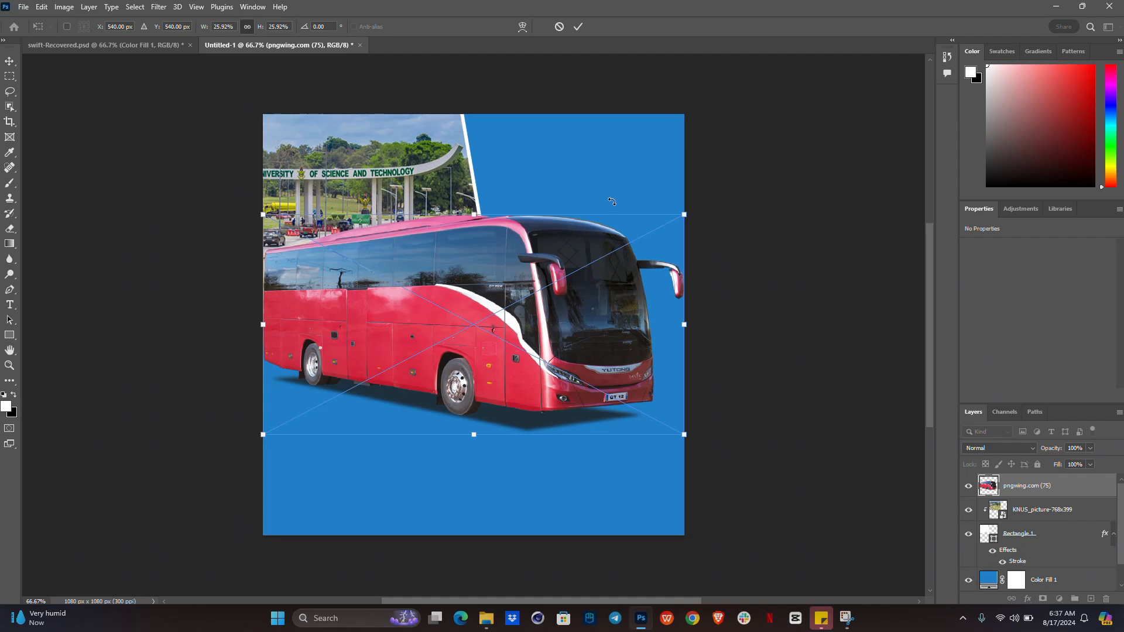
- Scale the bus proportionally to about 19%, keeping its rear slightly beyond the canvas's left edge
drag(684, 324, 493, 326)
key(Return)
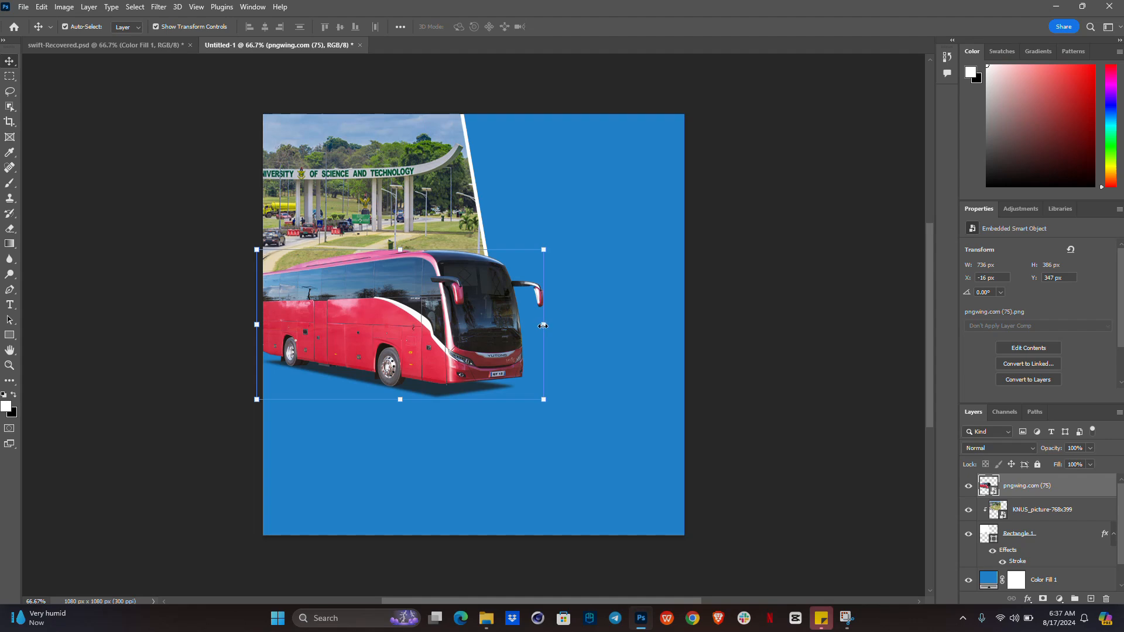
drag(543, 326, 566, 327)
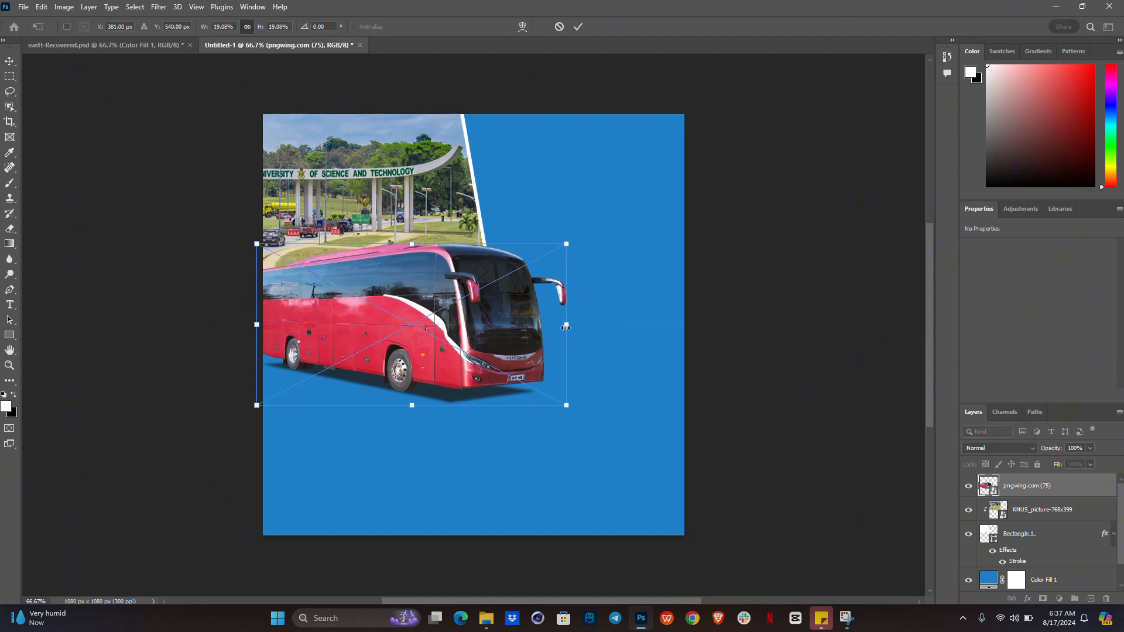
key(Return)
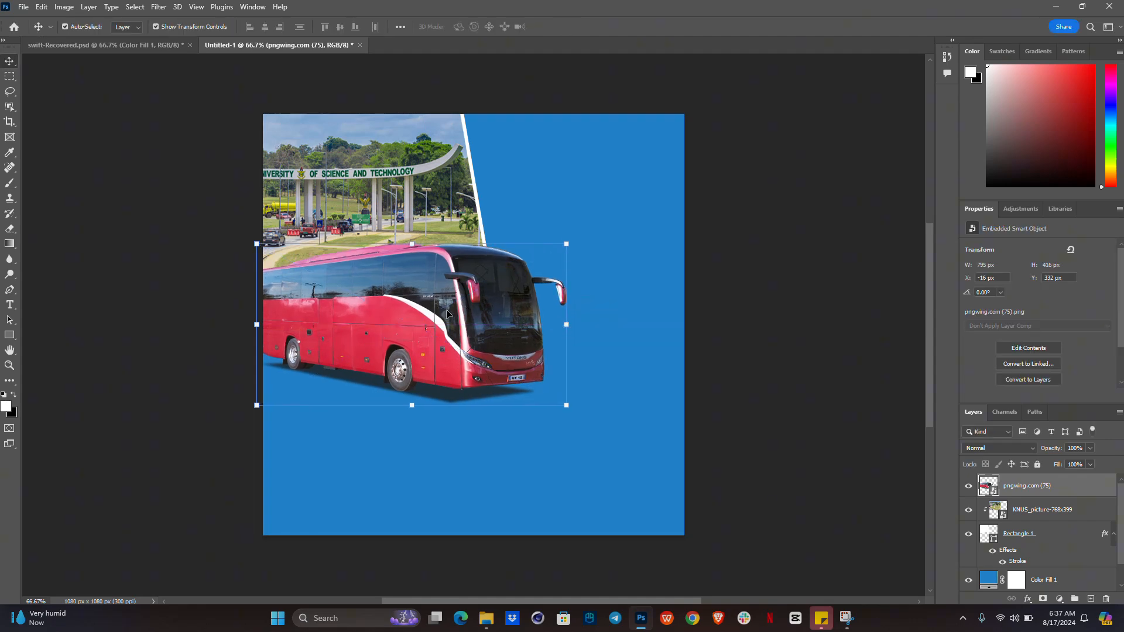
- Raise the campus picture and Rectangle 1 together and tilt them further so the frame's lower corner sits just above the bus
click(447, 180)
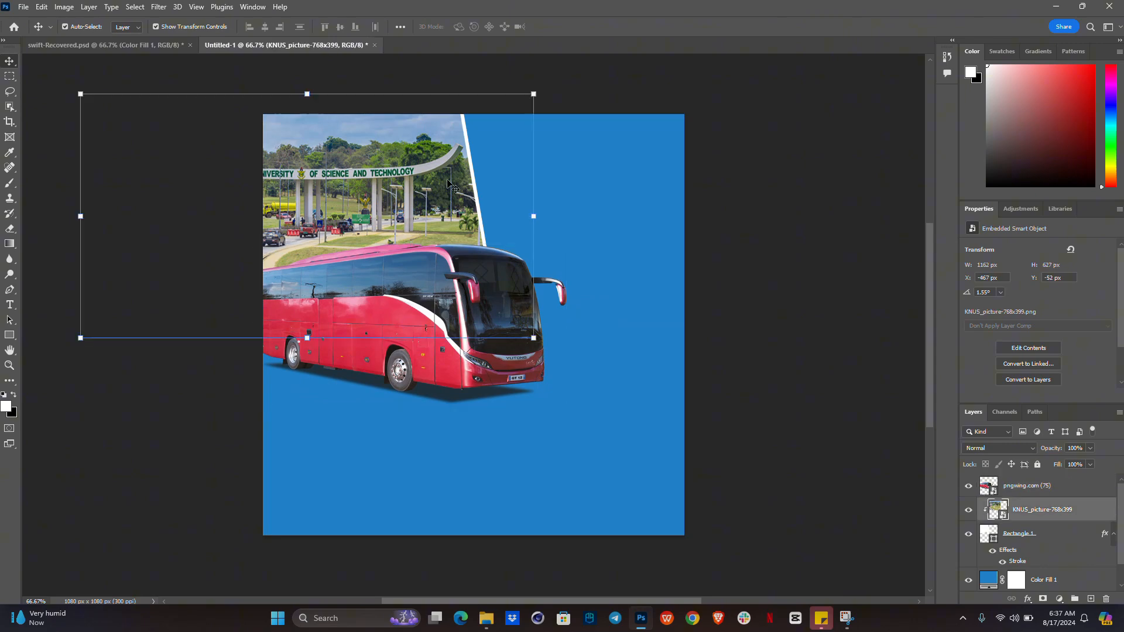
ctrl+click(1030, 533)
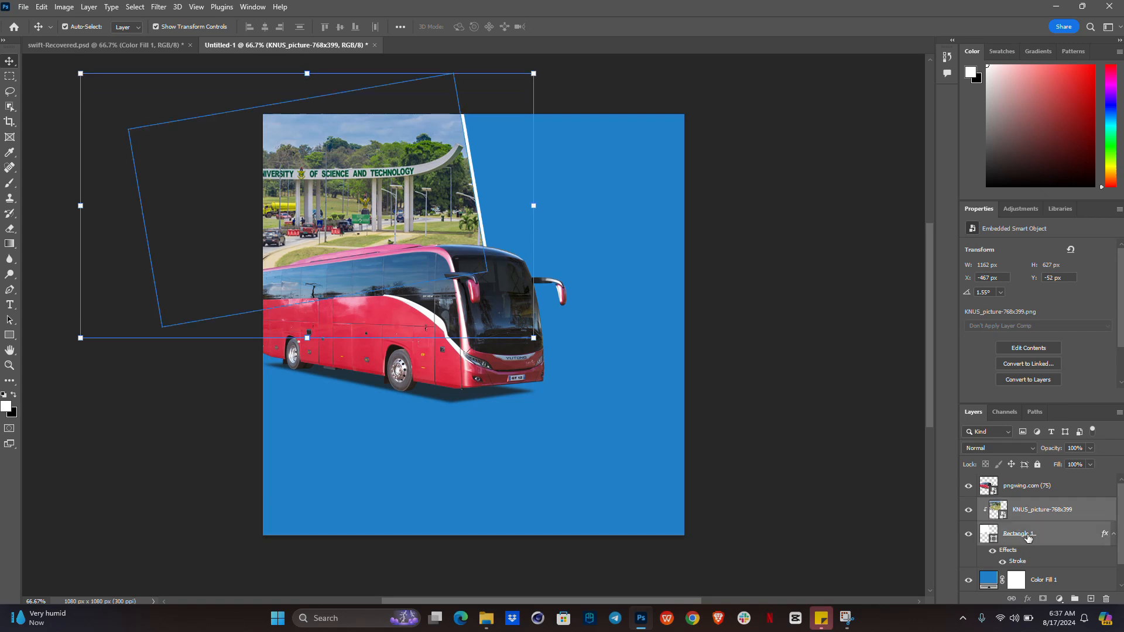
drag(321, 220, 325, 175)
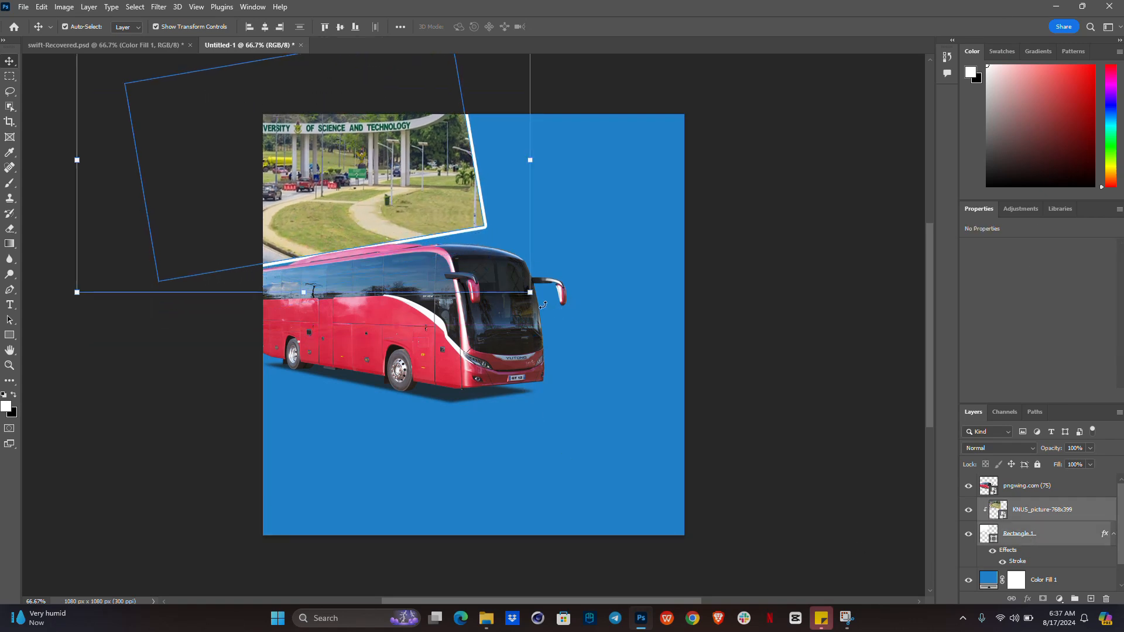
mouse_move(539, 304)
mouse_down()
mouse_move(567, 256)
mouse_move(545, 289)
mouse_up()
drag(424, 174, 412, 185)
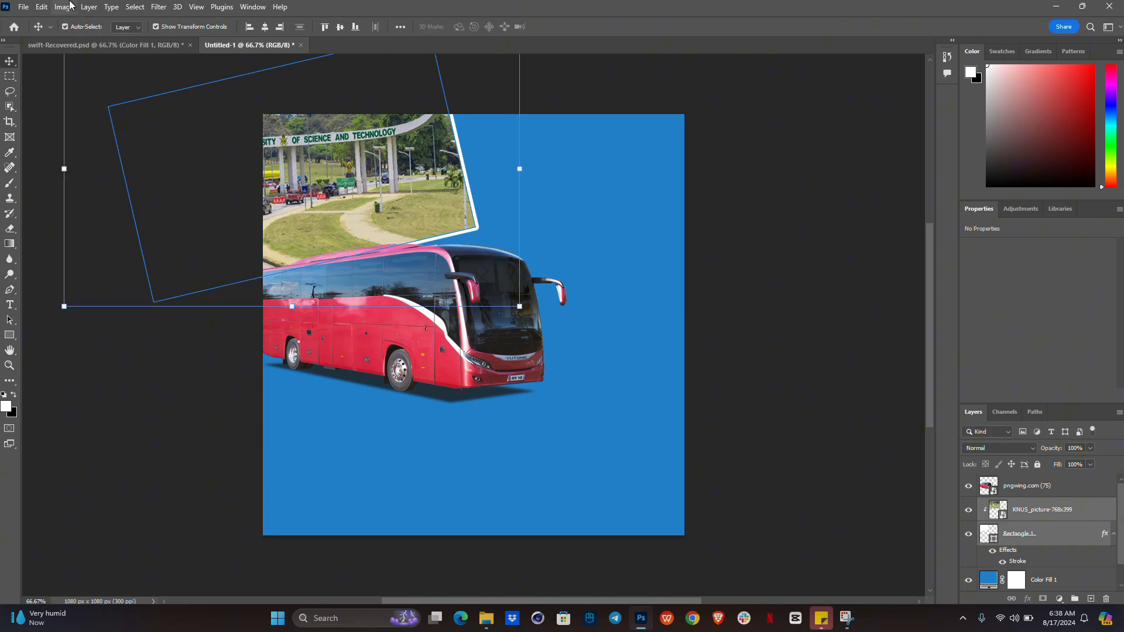
- Check the layout against the swift-Recovered.psd flyer and level only the campus picture to about 0.9° inside its frame
click(115, 44)
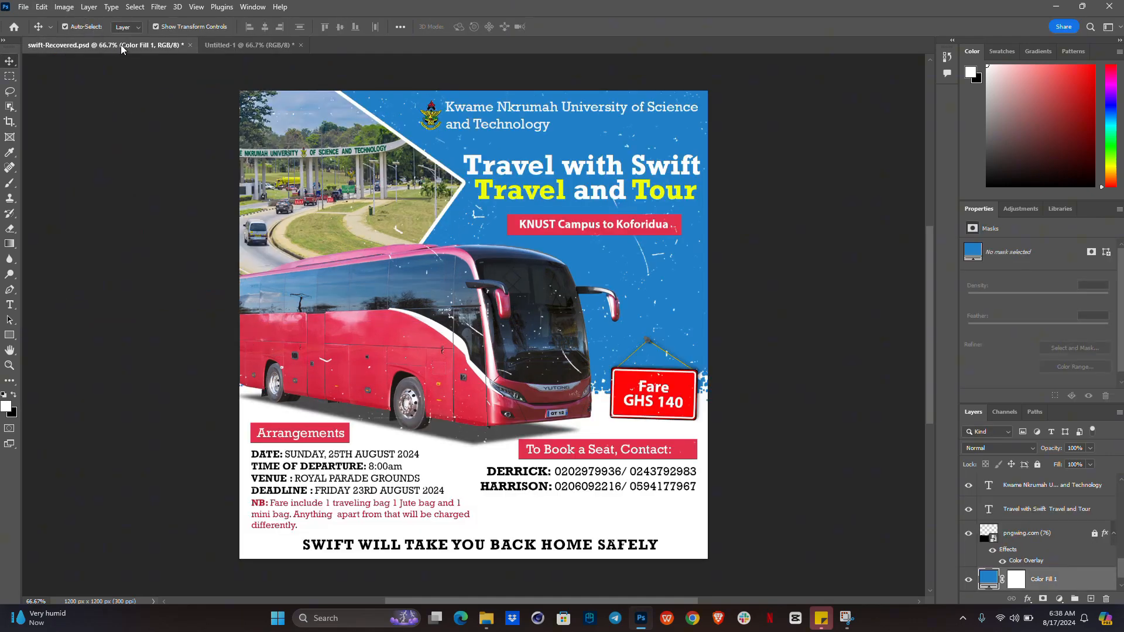
click(269, 47)
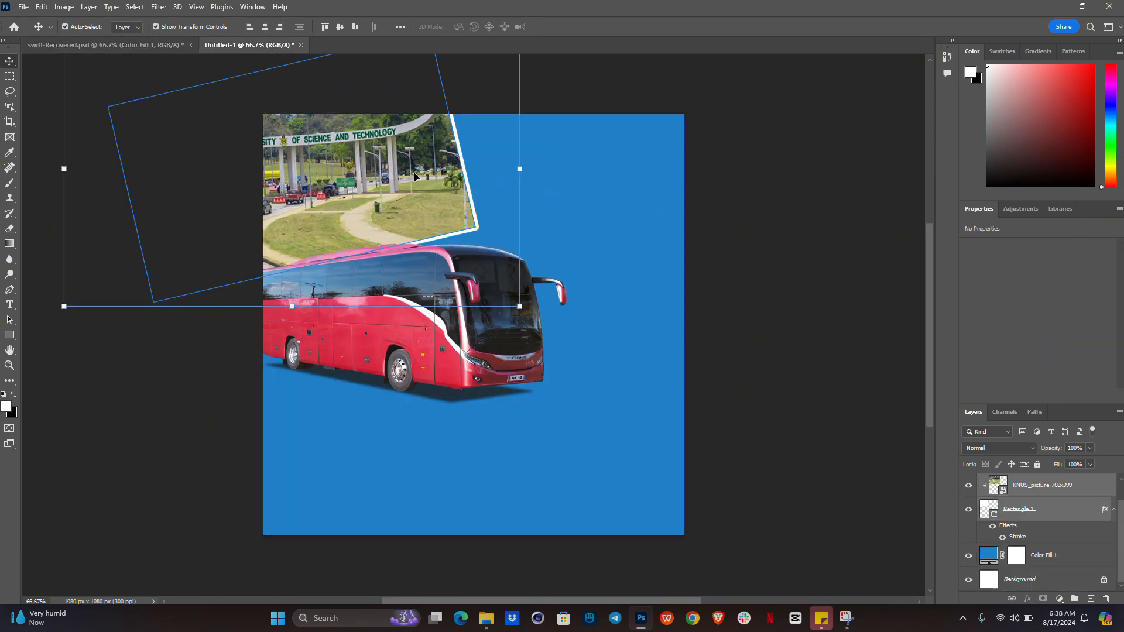
click(823, 258)
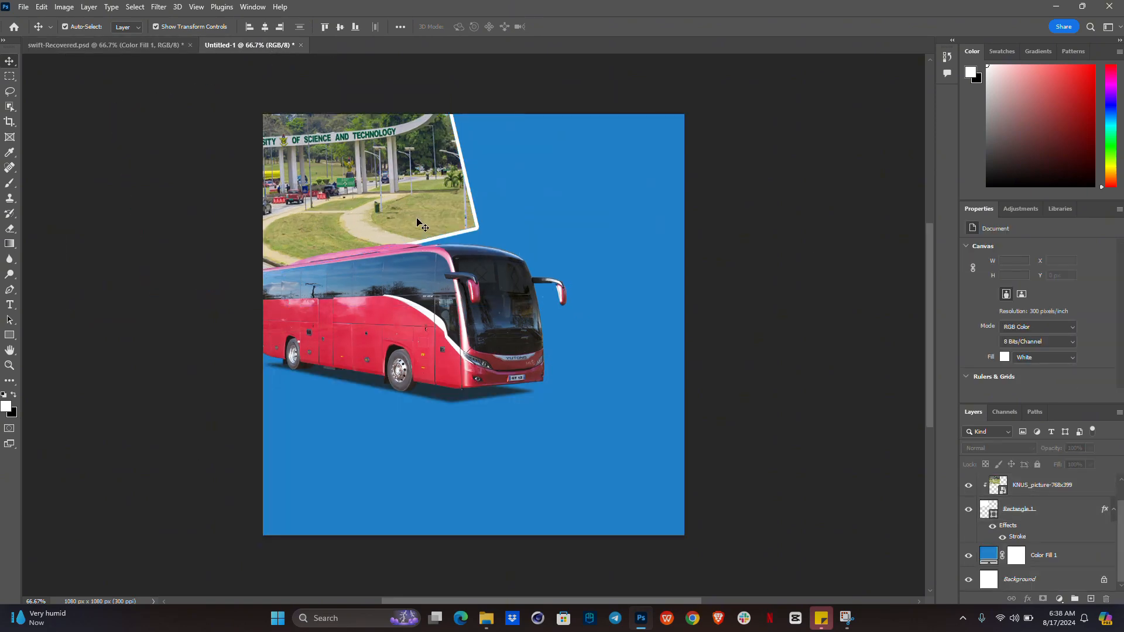
click(421, 222)
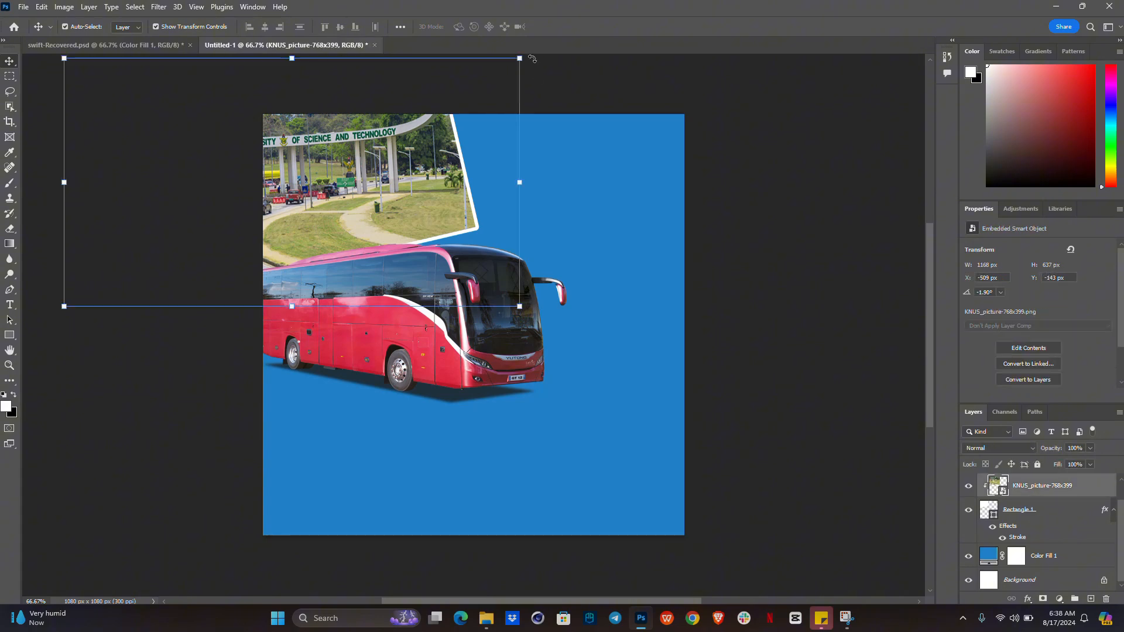
mouse_move(532, 58)
mouse_down()
mouse_move(550, 79)
mouse_move(547, 67)
mouse_up()
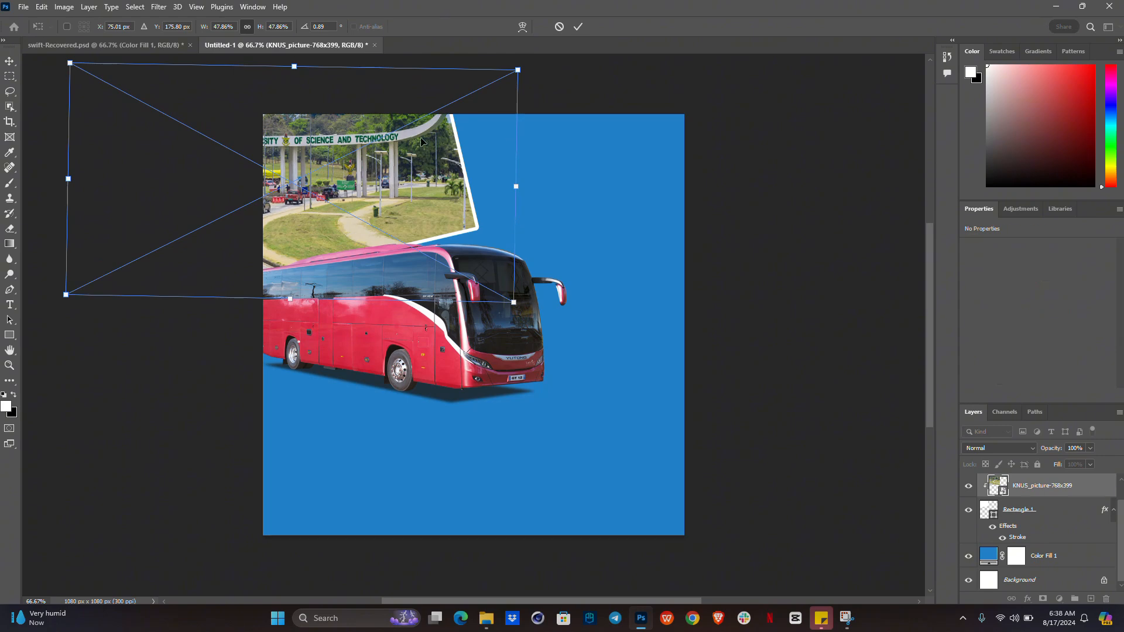
key(Return)
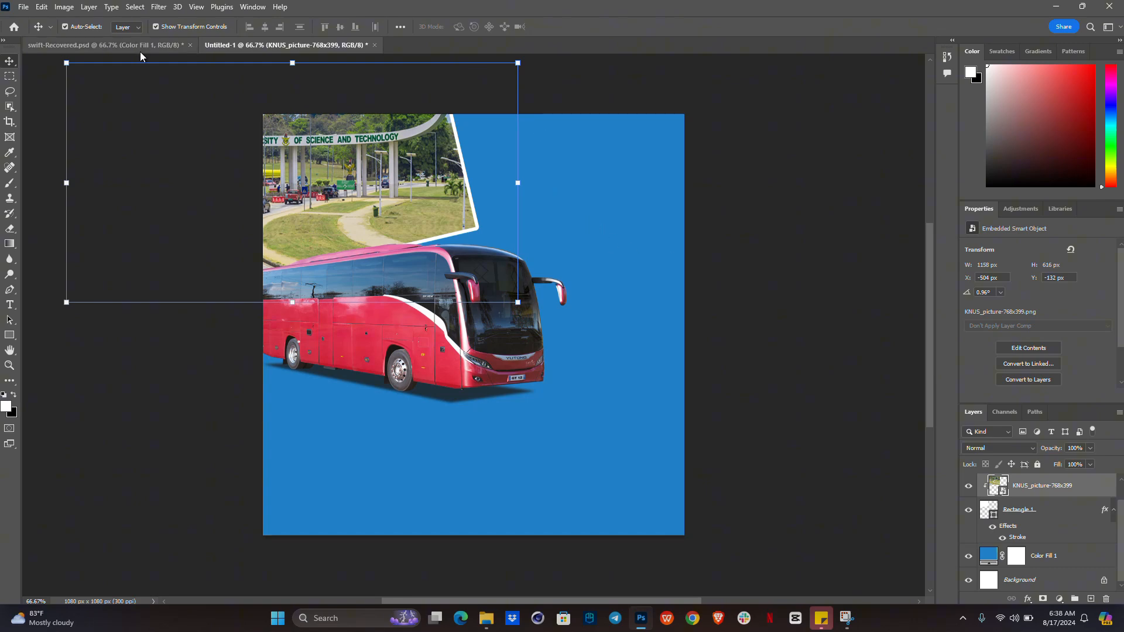
click(11, 305)
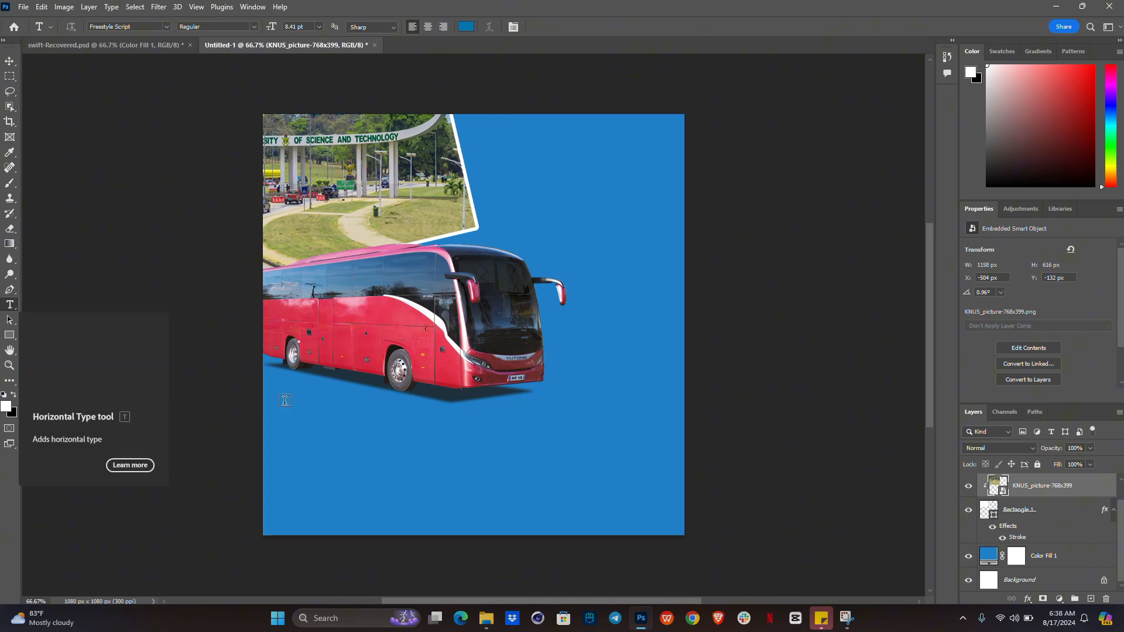
click(313, 433)
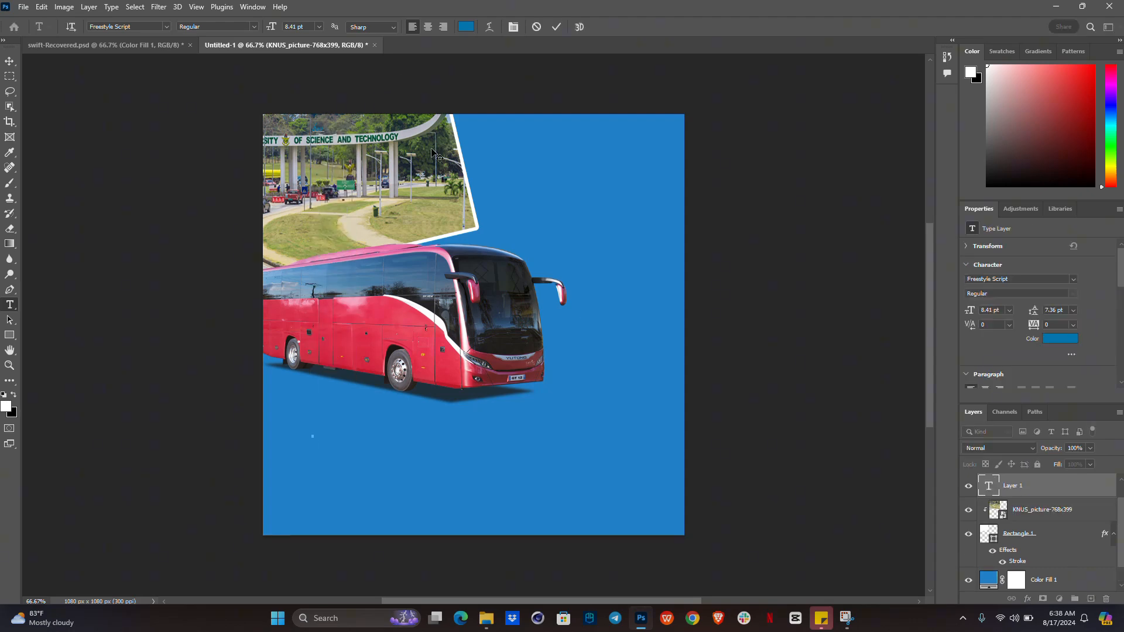
click(553, 152)
key(v)
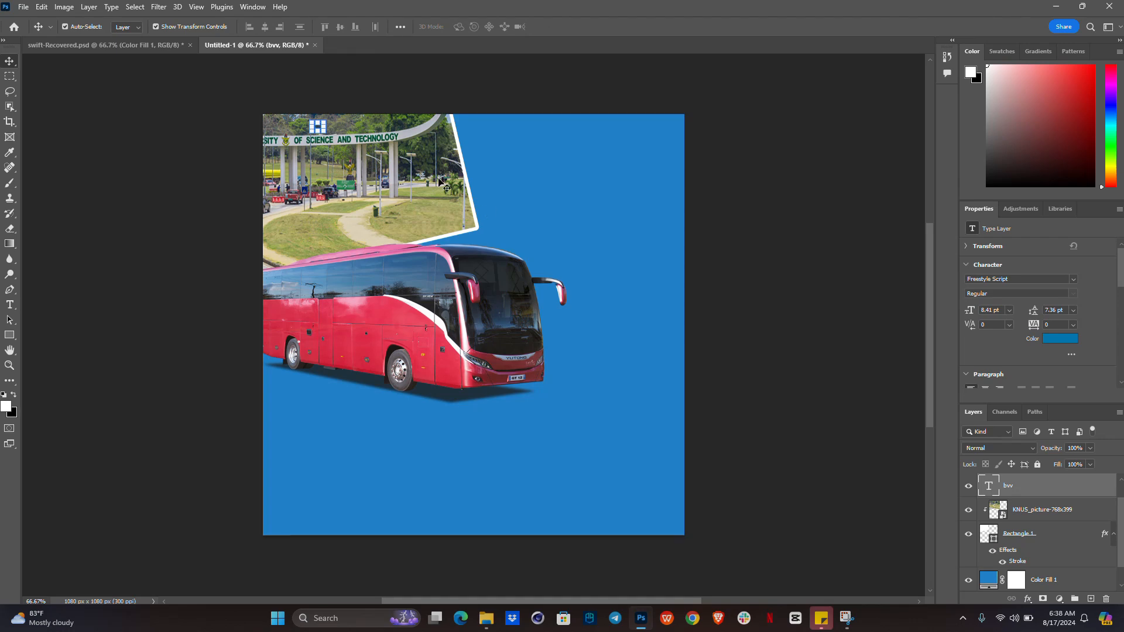
key(Delete)
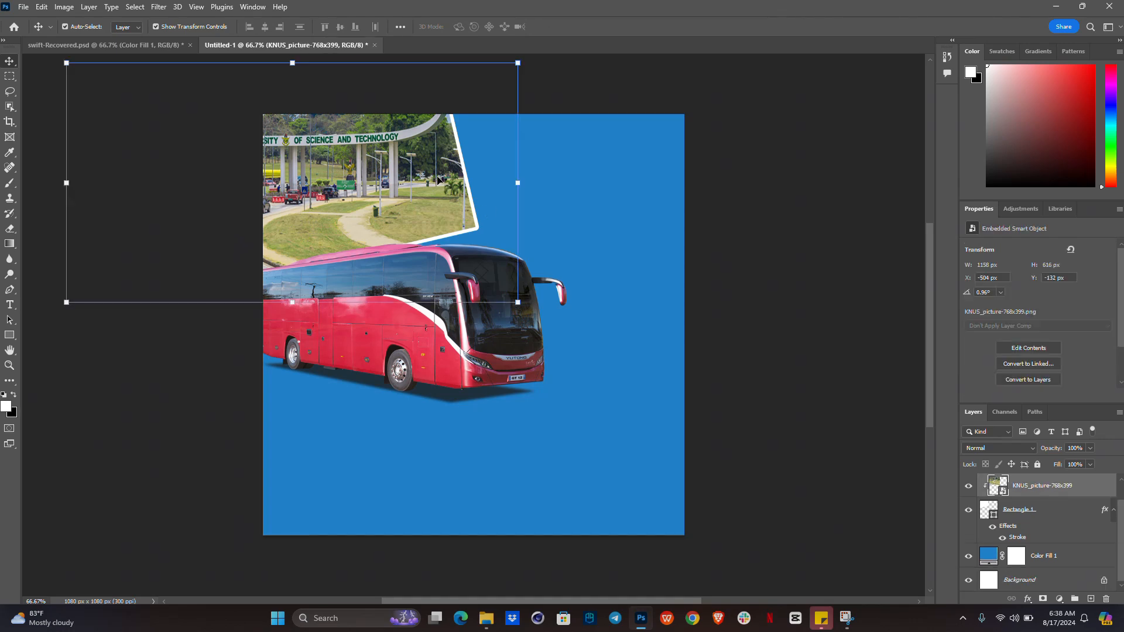
- Lock the dust-clipart-film-3 copy layer in swift-Recovered.psd and copy its date, venue and NB text below the bus in the untitled document
click(149, 47)
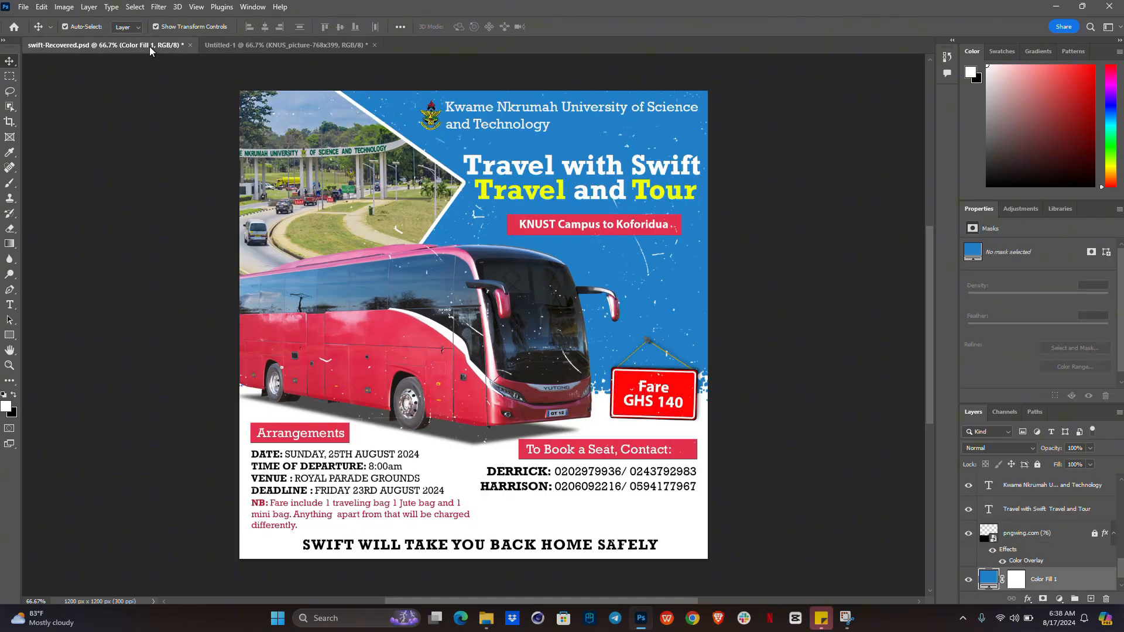
click(208, 465)
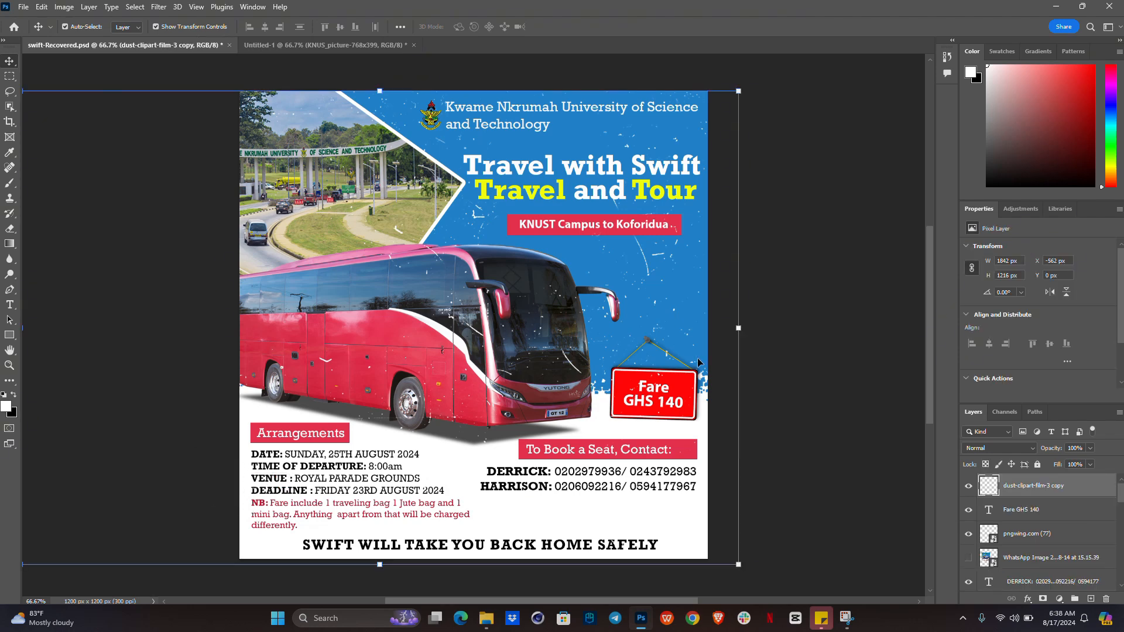
click(1037, 464)
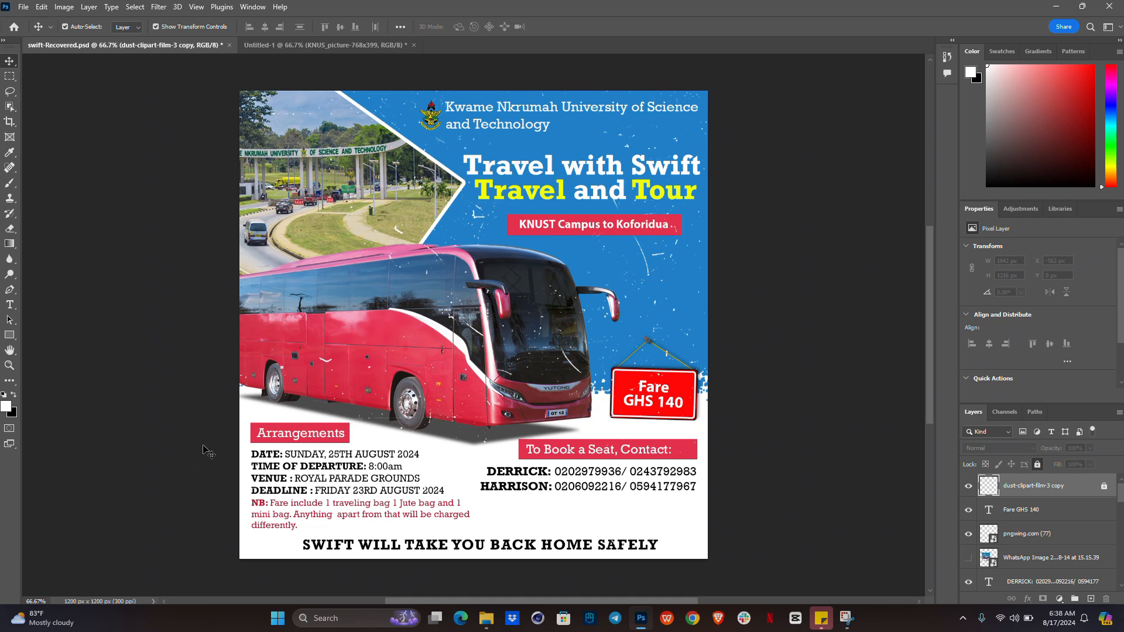
drag(208, 451, 314, 537)
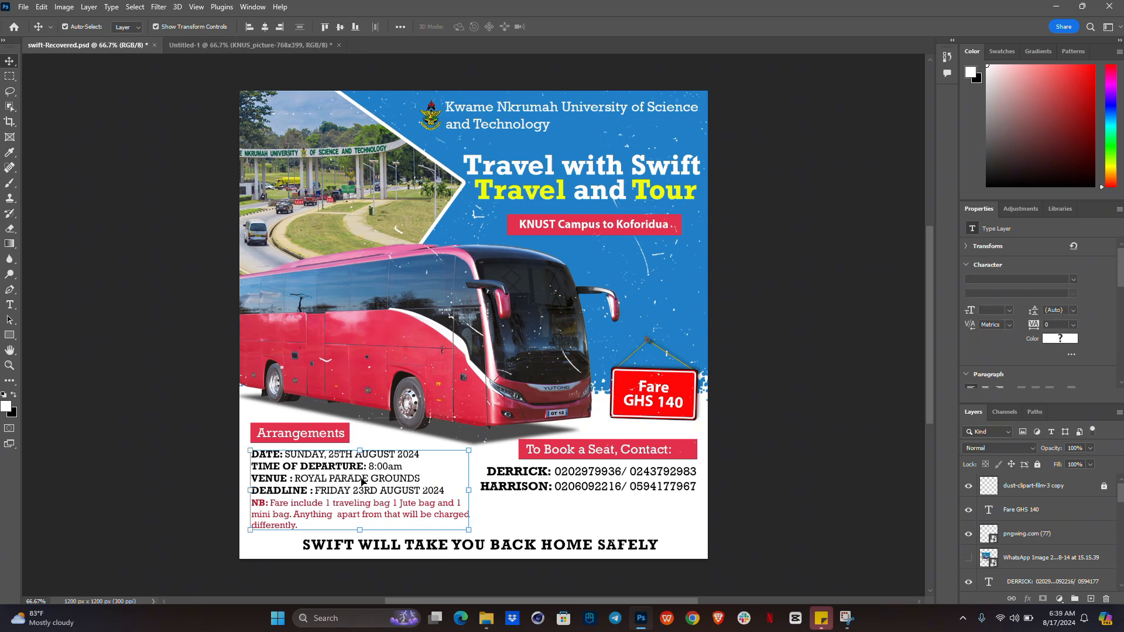
drag(361, 481, 397, 462)
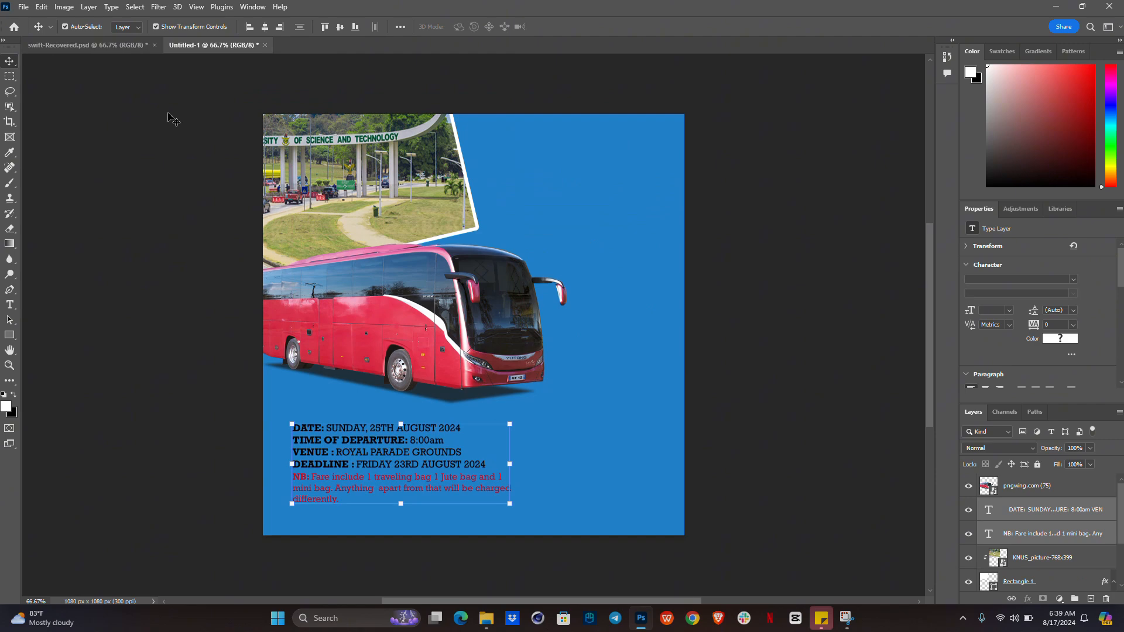
click(114, 45)
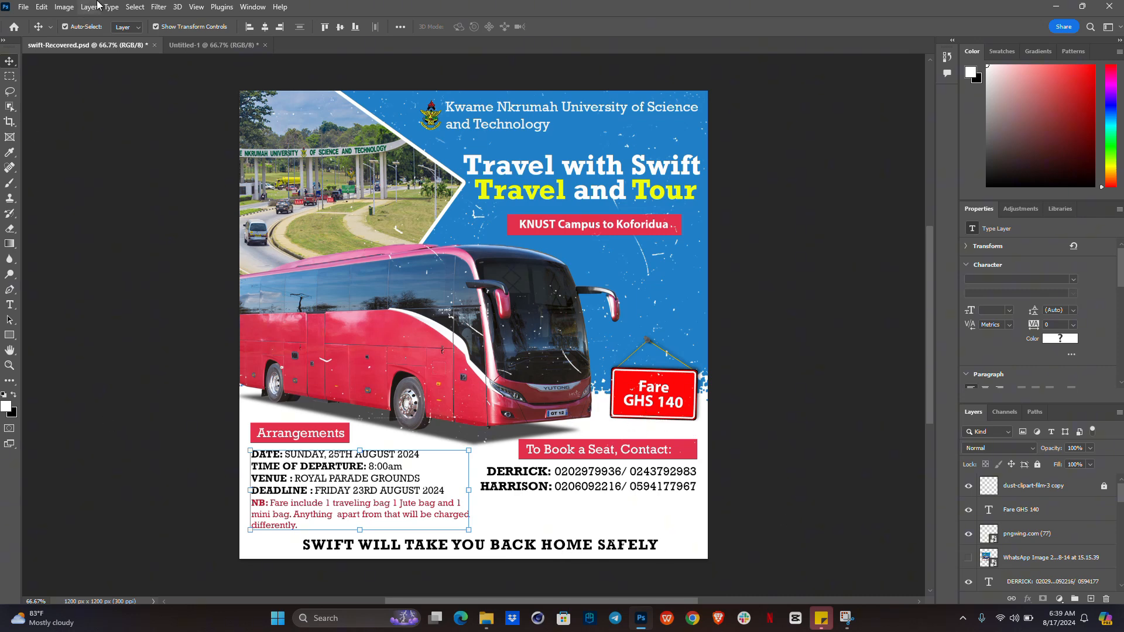
click(214, 42)
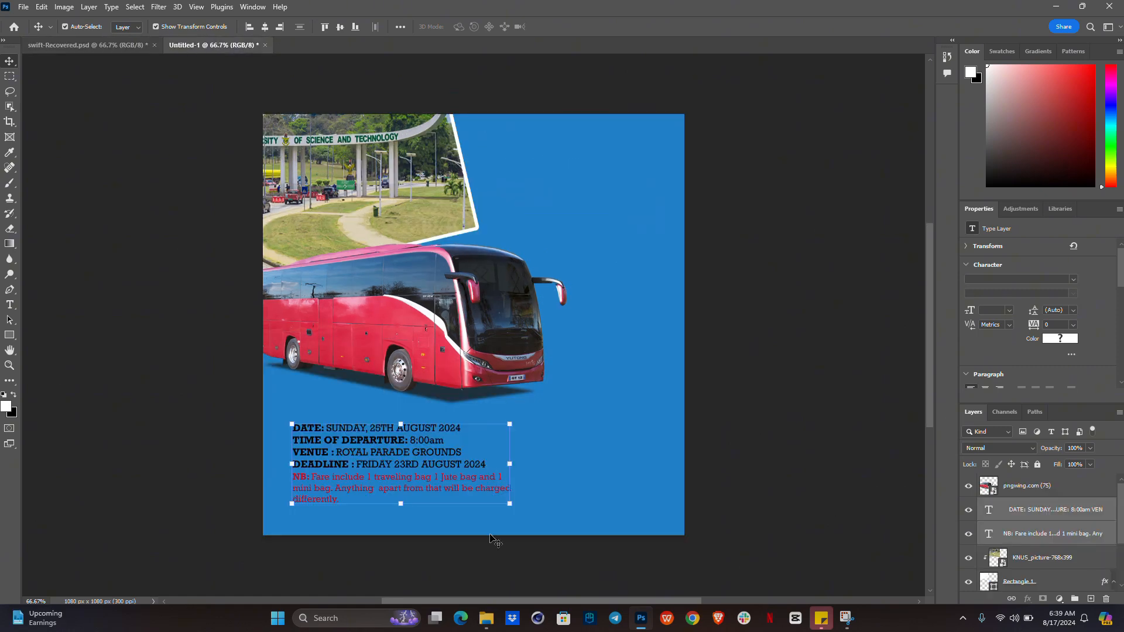
- Place the black brush stroke image pngwing.com (76) from the Downloads folder into the untitled document, just below the bus
click(485, 624)
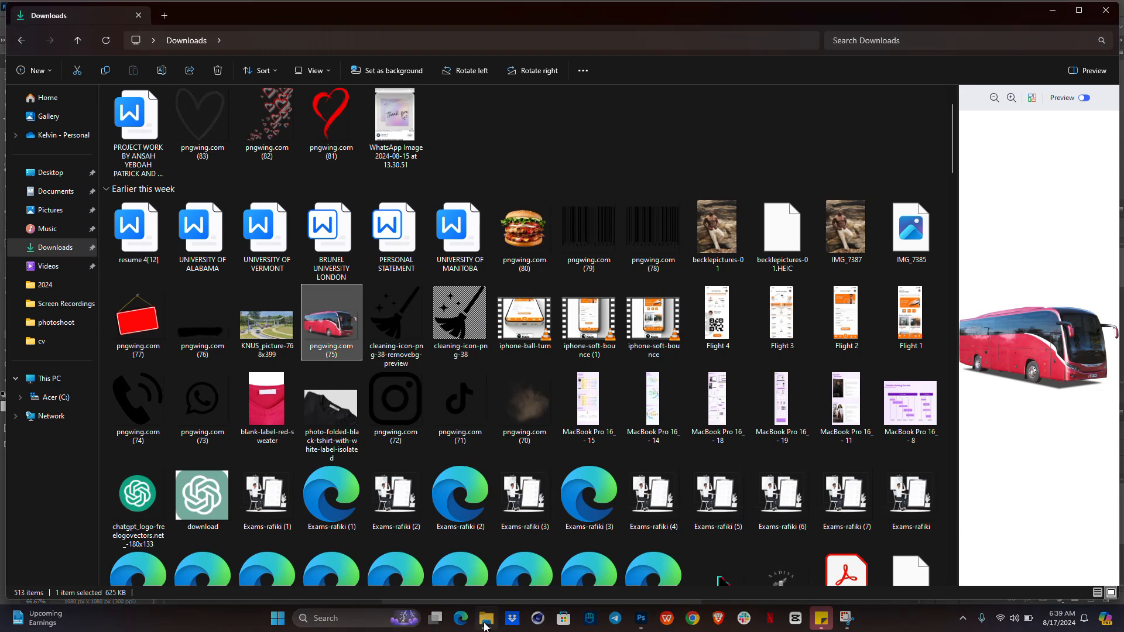
click(221, 338)
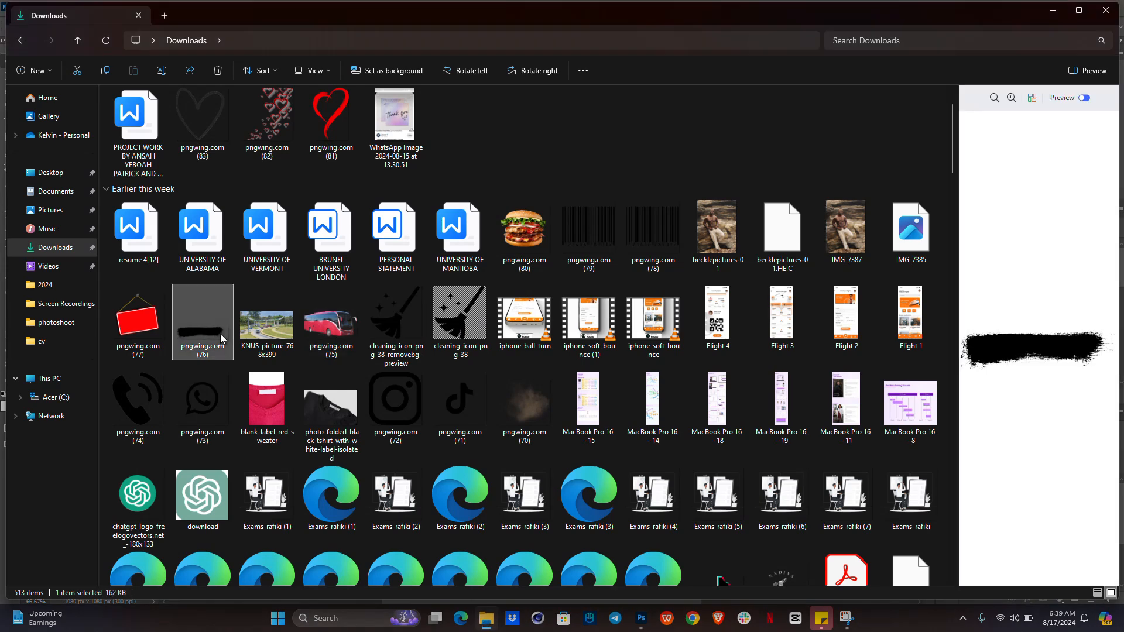
mouse_move(193, 325)
mouse_down()
mouse_move(280, 402)
mouse_move(509, 553)
mouse_move(621, 594)
mouse_move(641, 615)
mouse_move(589, 594)
mouse_move(518, 411)
mouse_up()
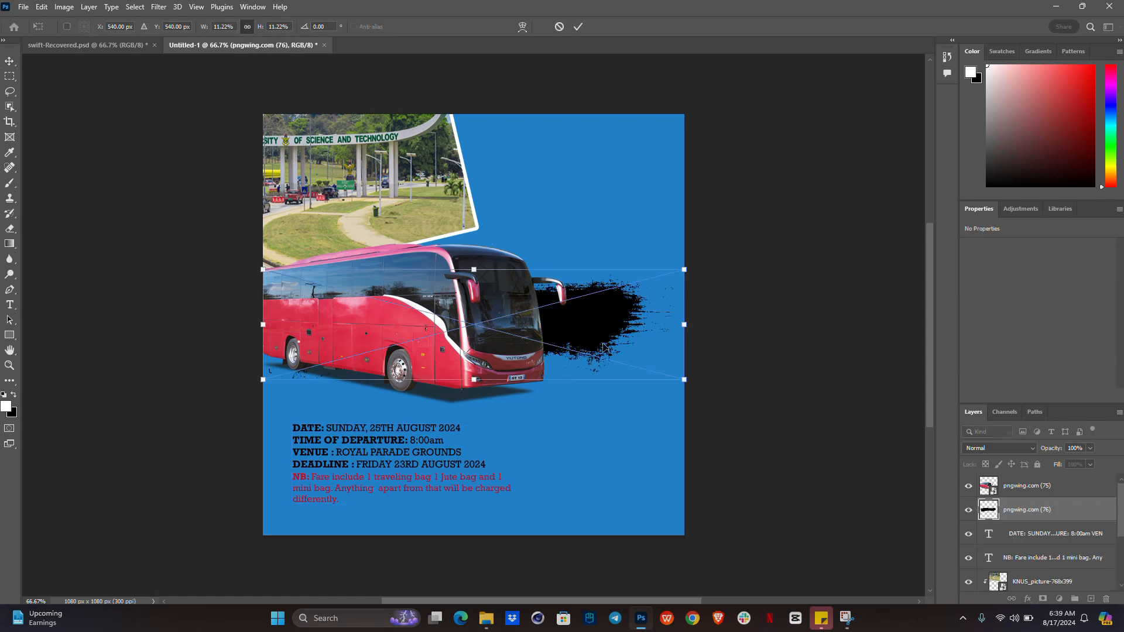
drag(603, 346, 600, 461)
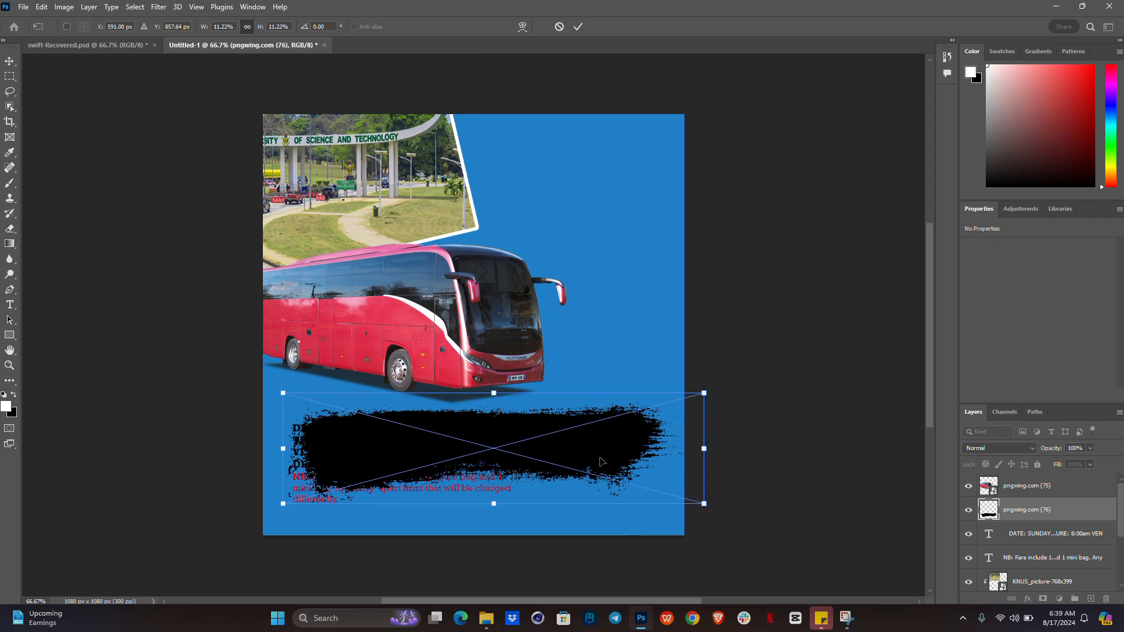
key(Return)
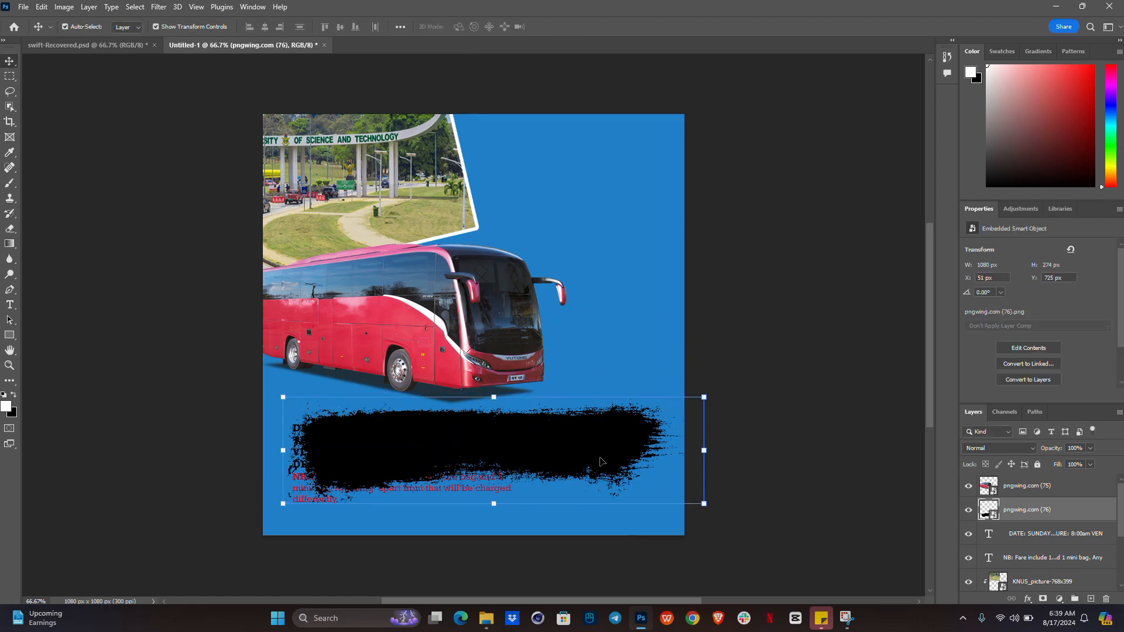
- Apply a white Color Overlay at 100% opacity to the pngwing.com (76) brush stroke
click(1028, 599)
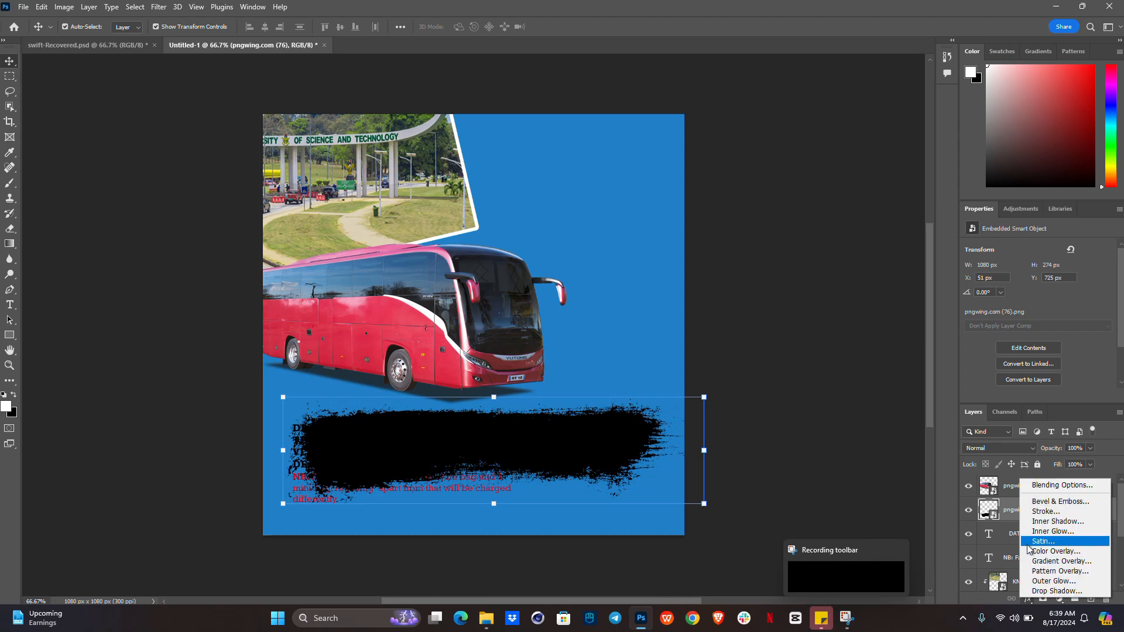
click(1052, 552)
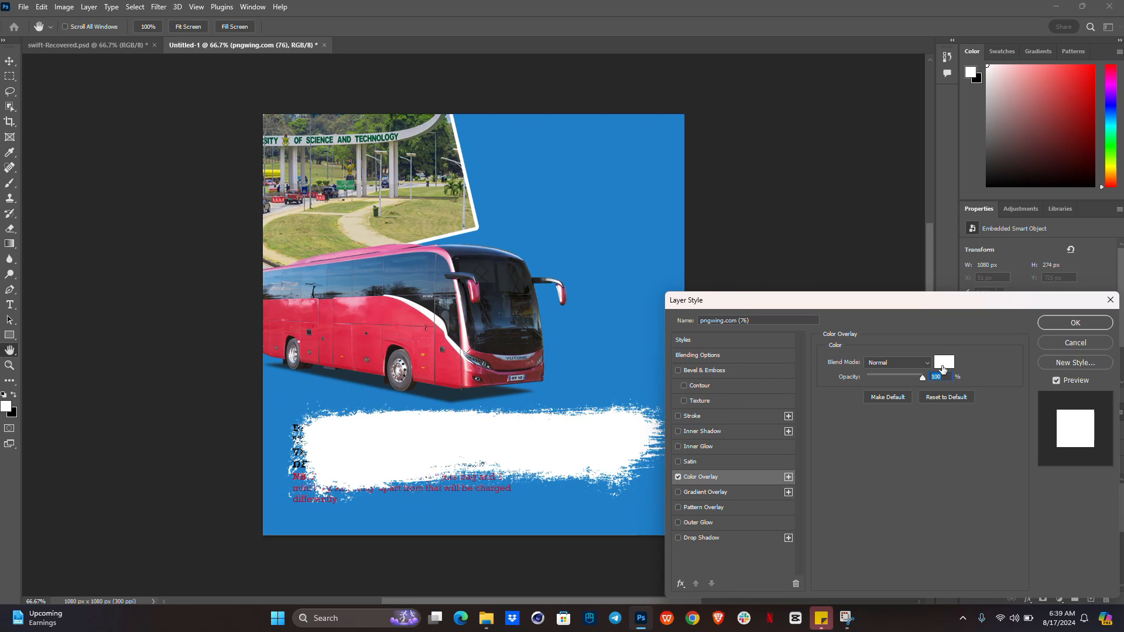
click(1069, 323)
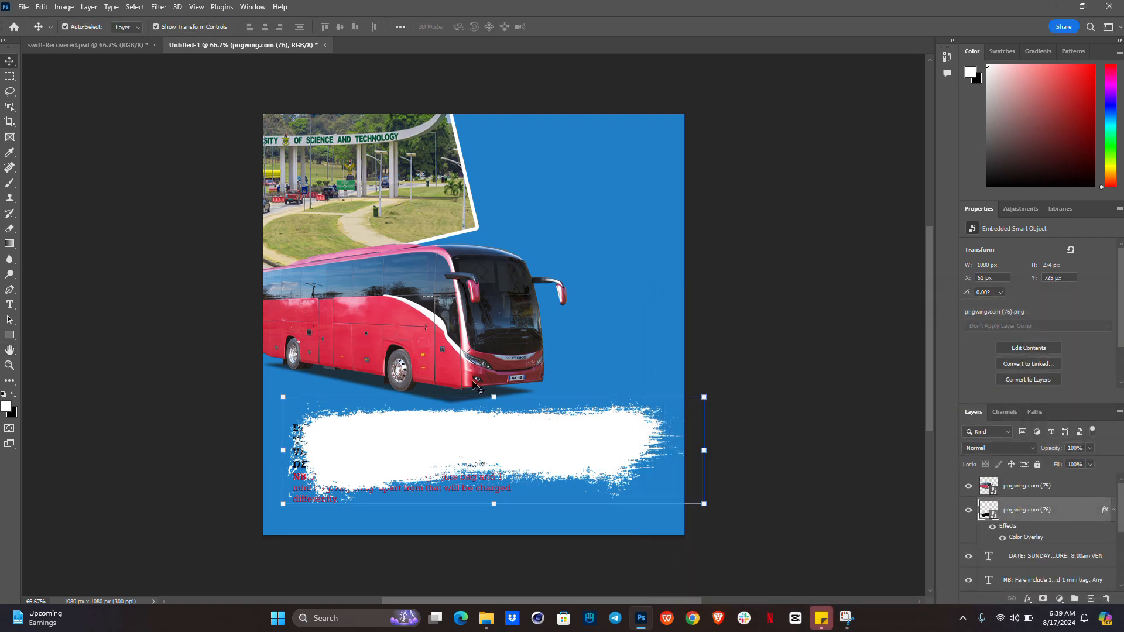
- Enlarge the white brush stroke to about 4440 x 1128 px, covering the canvas below with its rough upper edge behind the bus
scroll(491, 372, down, 1)
drag(493, 377, 493, 189)
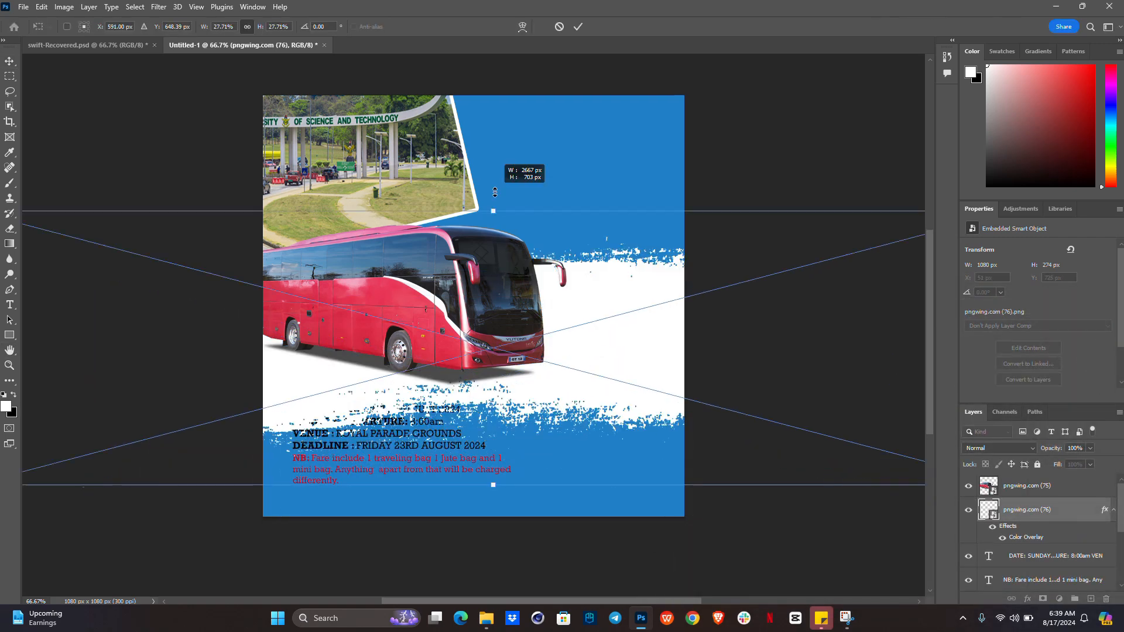
drag(493, 486, 471, 623)
drag(553, 356, 550, 405)
key(Return)
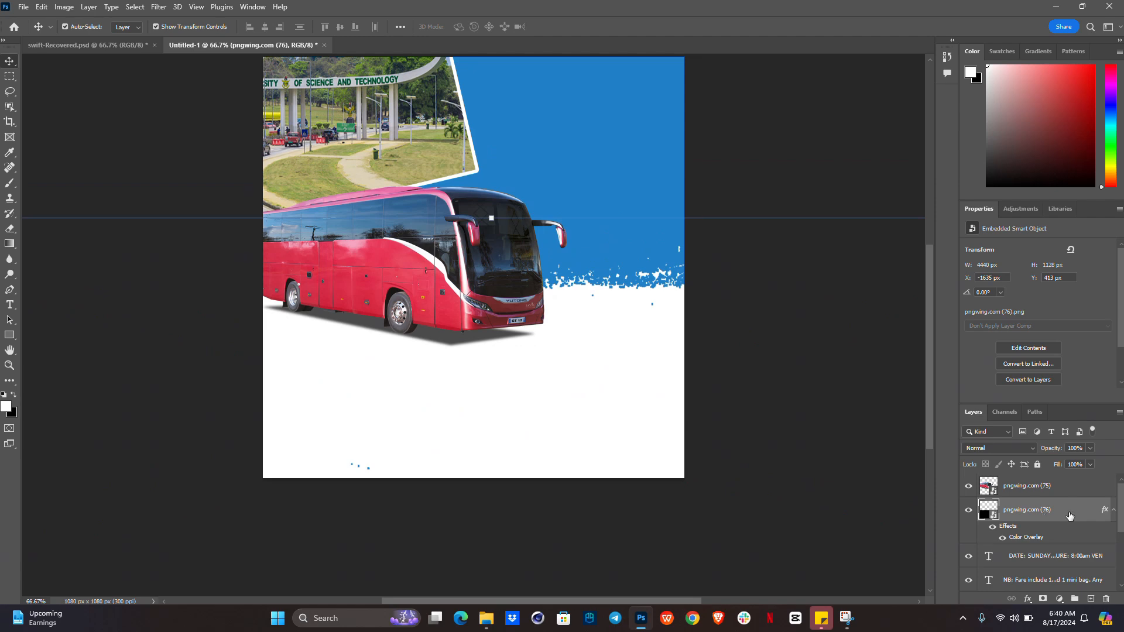
- Move the pngwing.com (76) layer directly above Color Fill 1 and lock it
drag(1064, 516, 1050, 543)
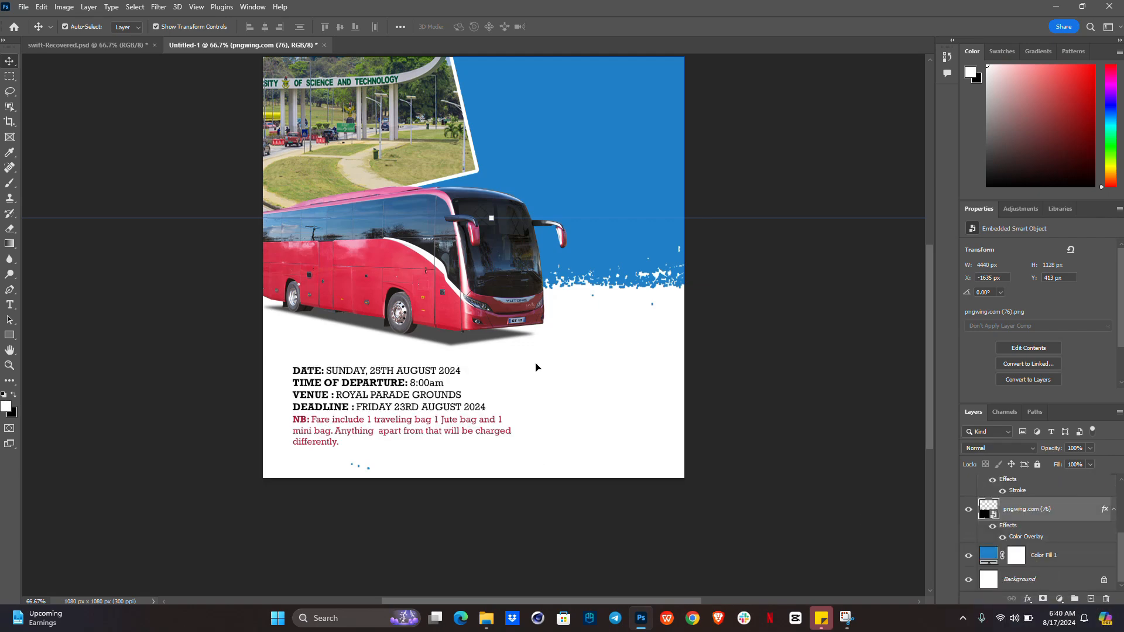
click(1038, 463)
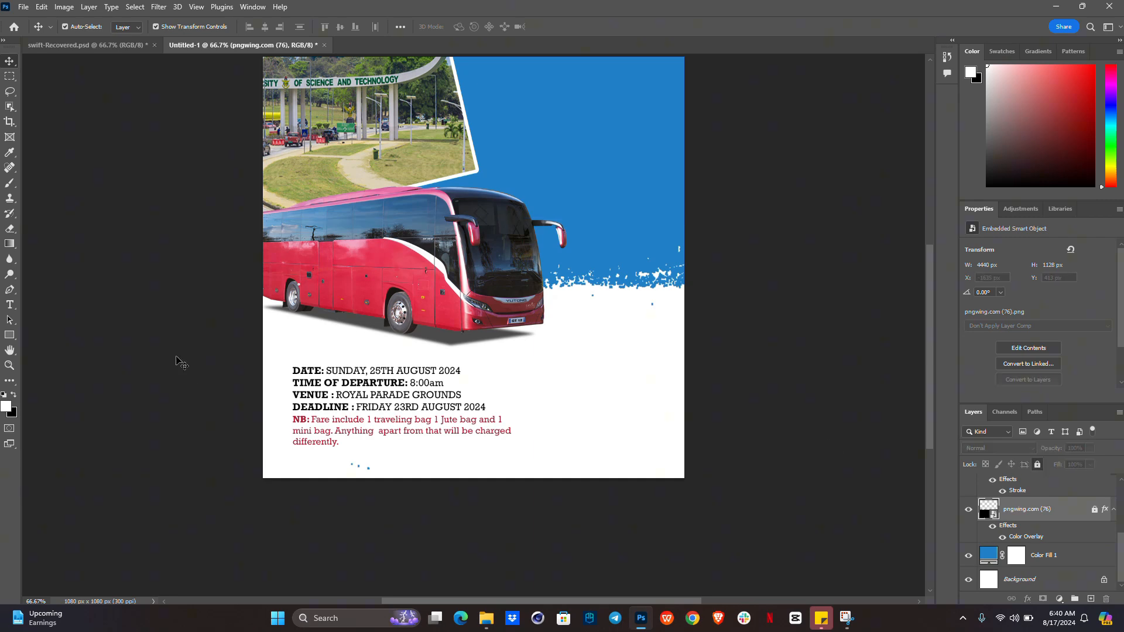
- Scale the date, venue and NB text together to about 78% and position it below the bus near the canvas's left margin
drag(176, 355, 409, 450)
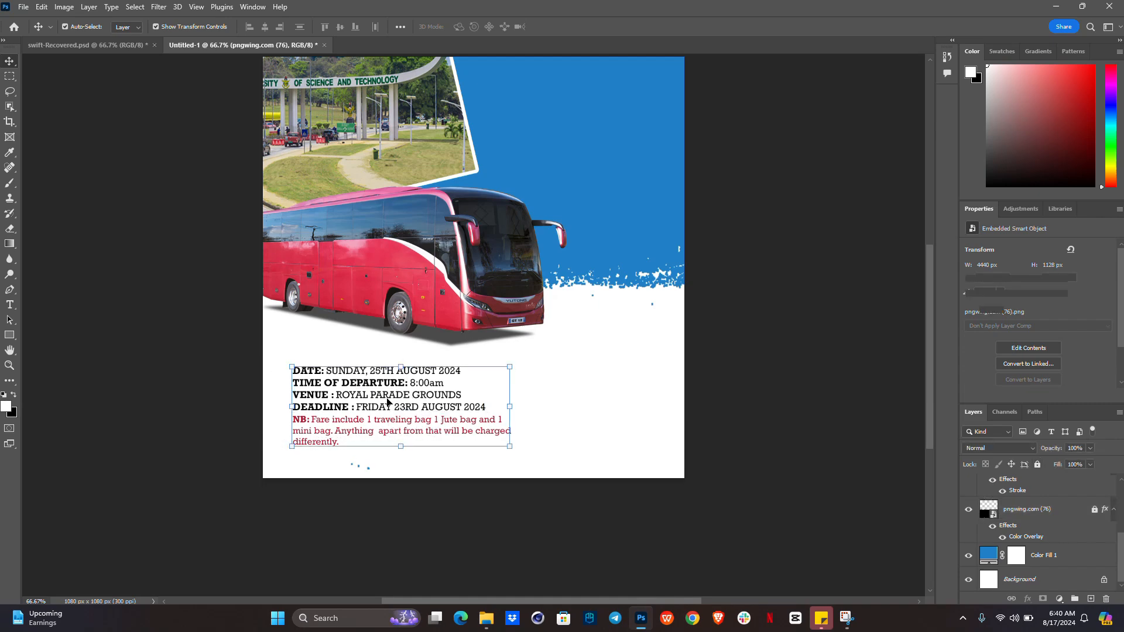
mouse_move(387, 401)
mouse_down()
mouse_move(346, 405)
mouse_move(393, 409)
mouse_move(392, 392)
mouse_up()
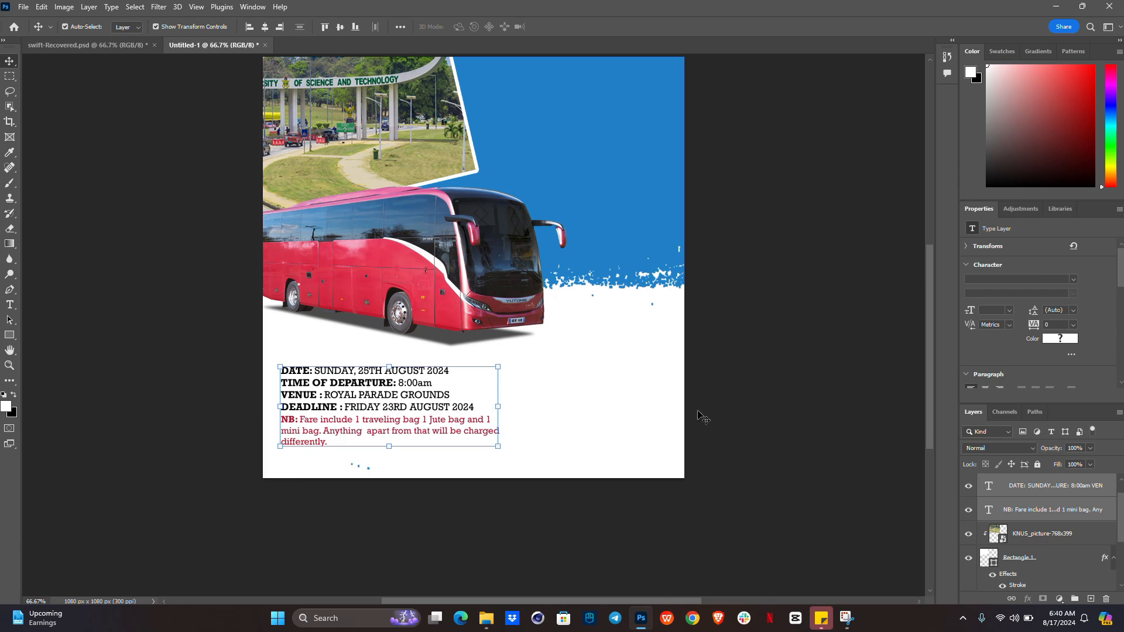
key(ctrl+t)
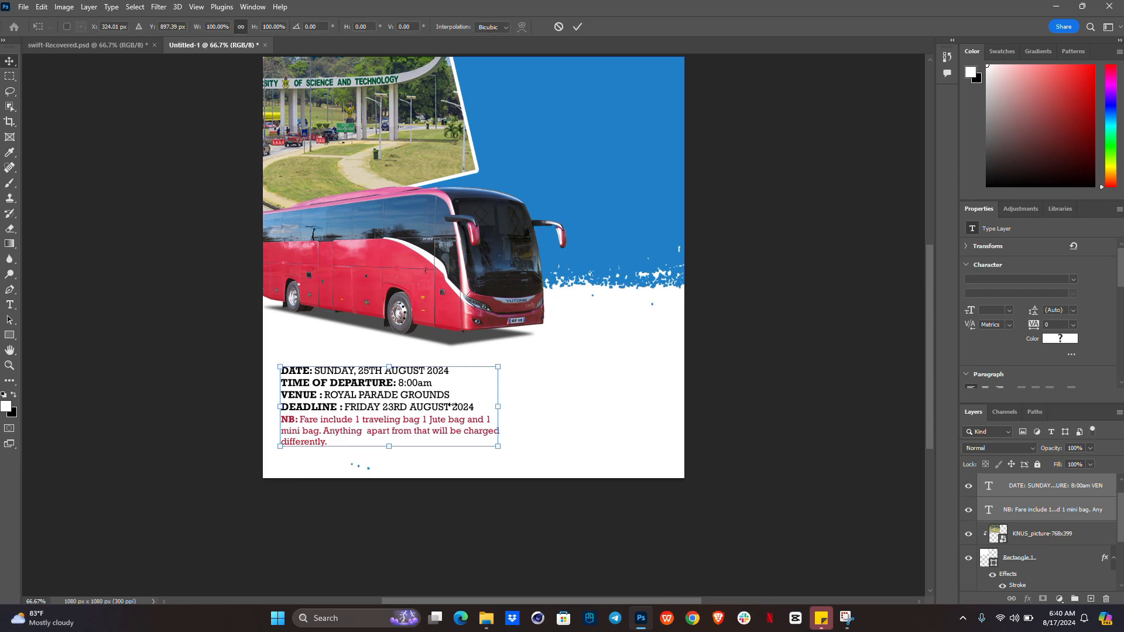
drag(497, 406, 454, 405)
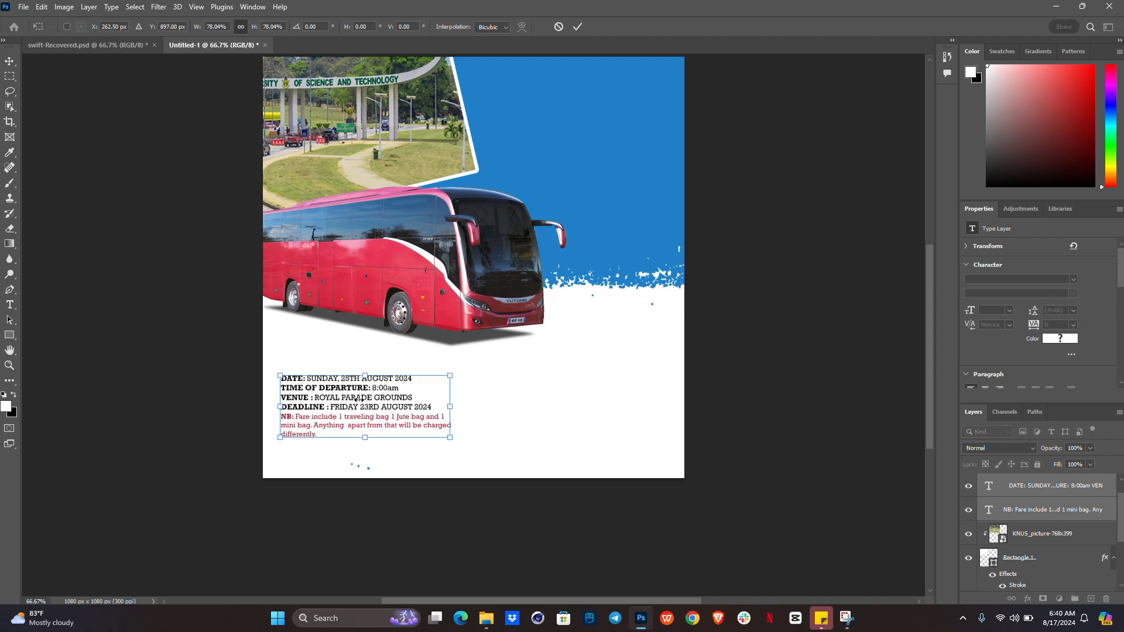
drag(358, 403, 370, 408)
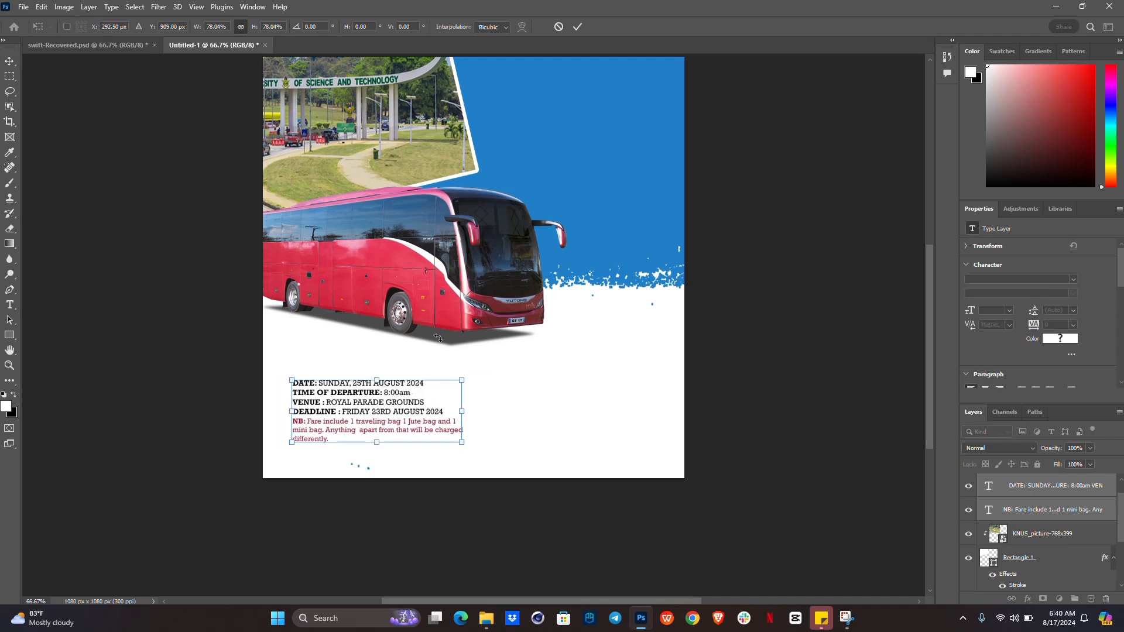
key(Return)
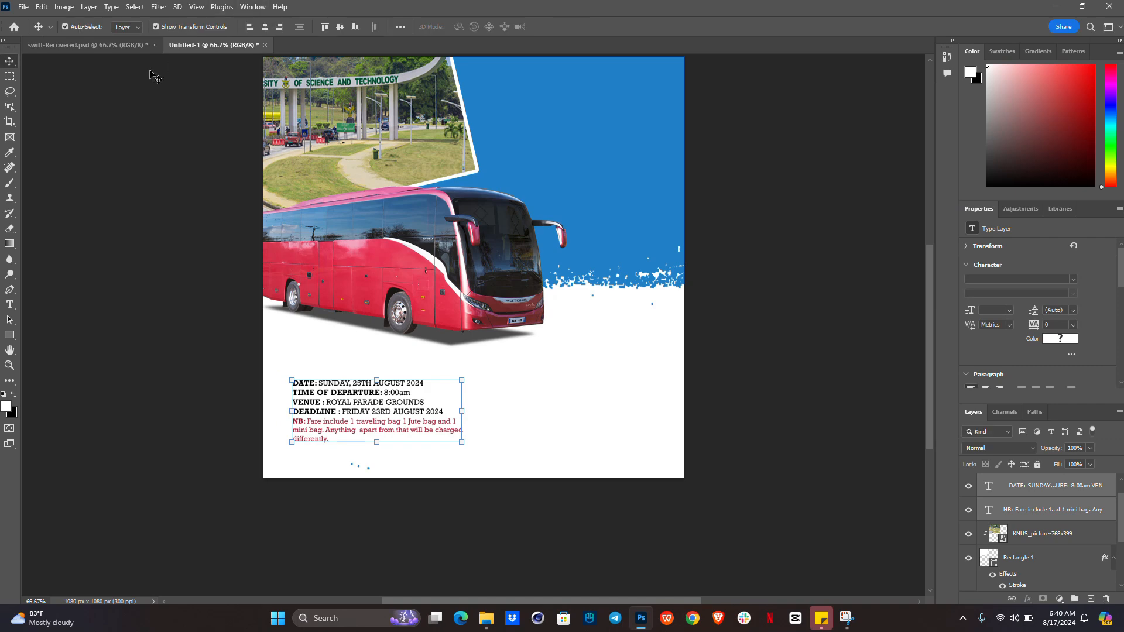
- Copy the To Book a Seat heading, its red bar and the contact lines from swift-Recovered.psd, scaled to about 83% beside the date text
click(120, 47)
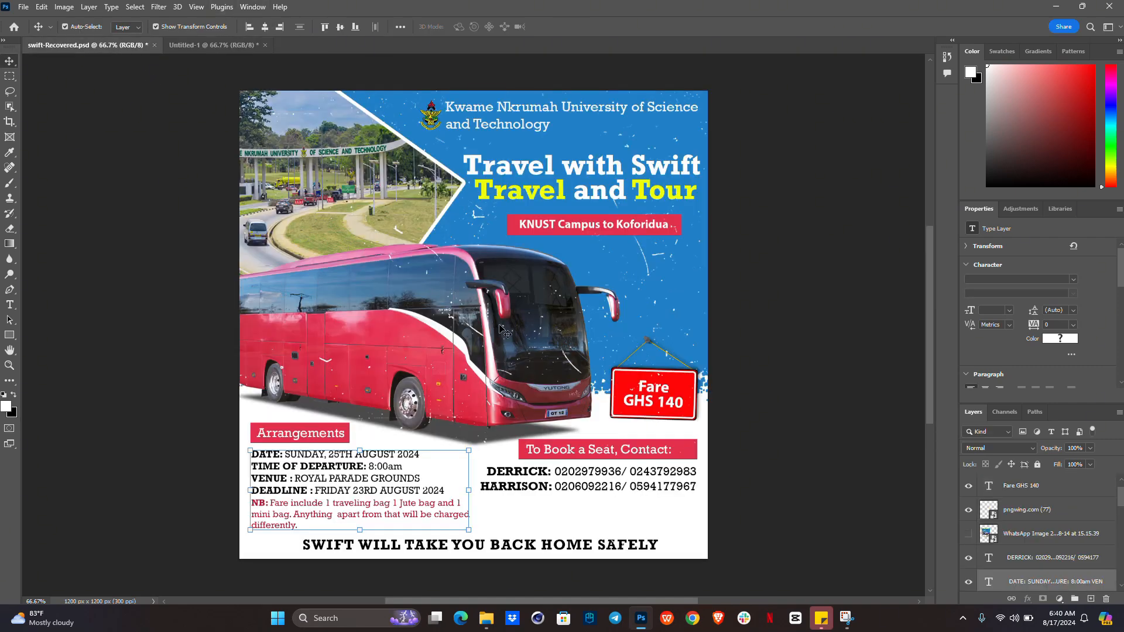
drag(761, 481, 582, 487)
drag(763, 530, 571, 450)
click(772, 514)
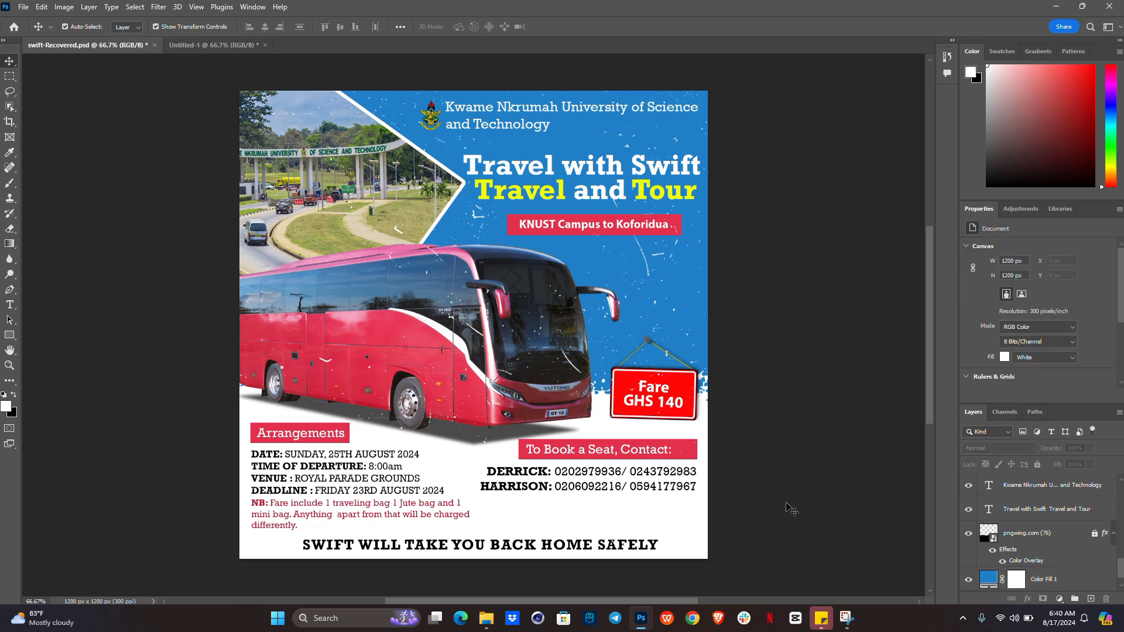
drag(751, 515, 604, 409)
drag(673, 393, 606, 391)
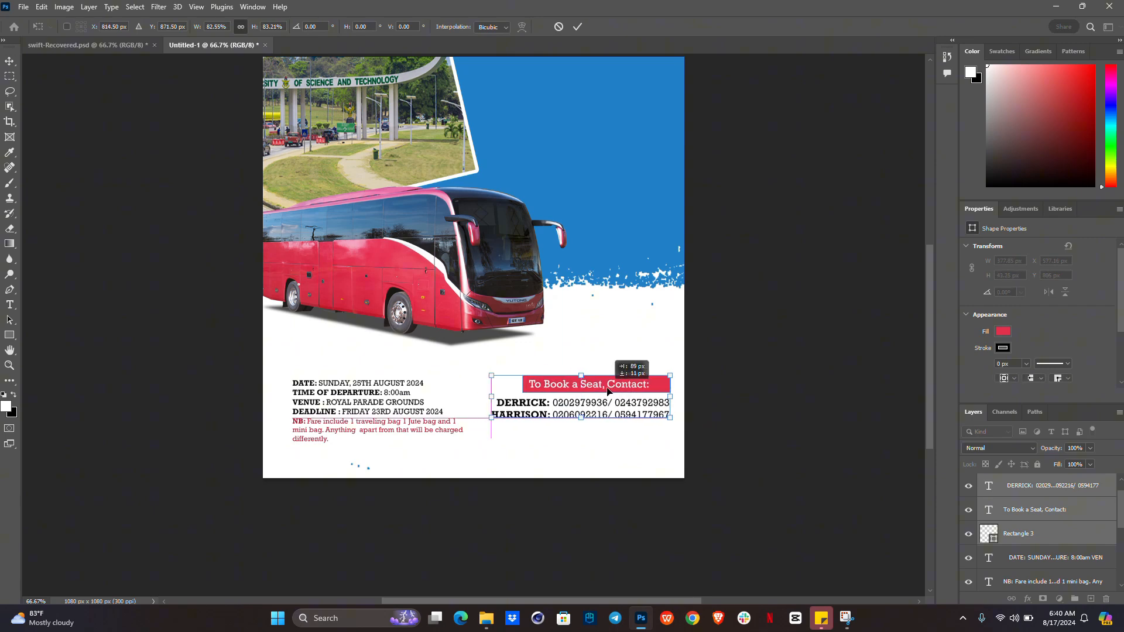
key(Return)
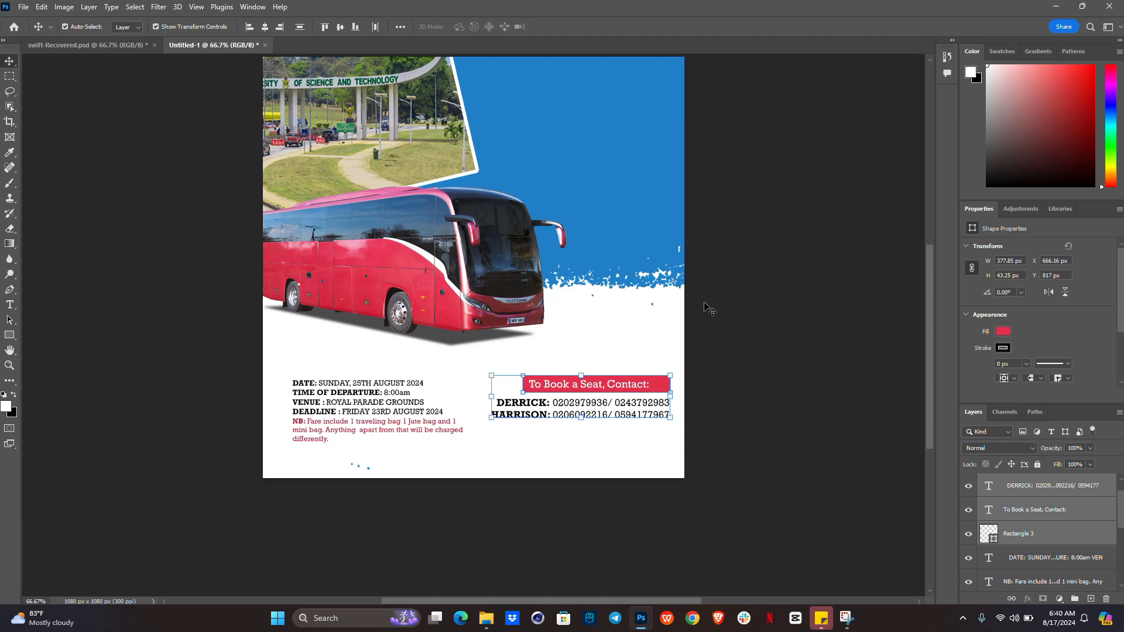
click(749, 367)
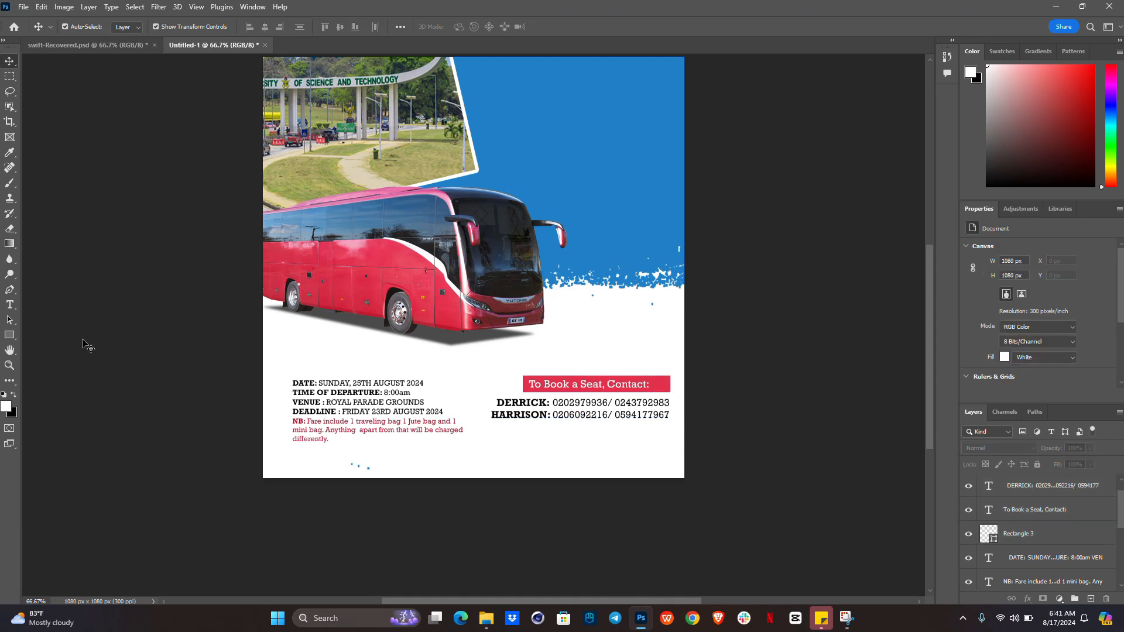
click(9, 335)
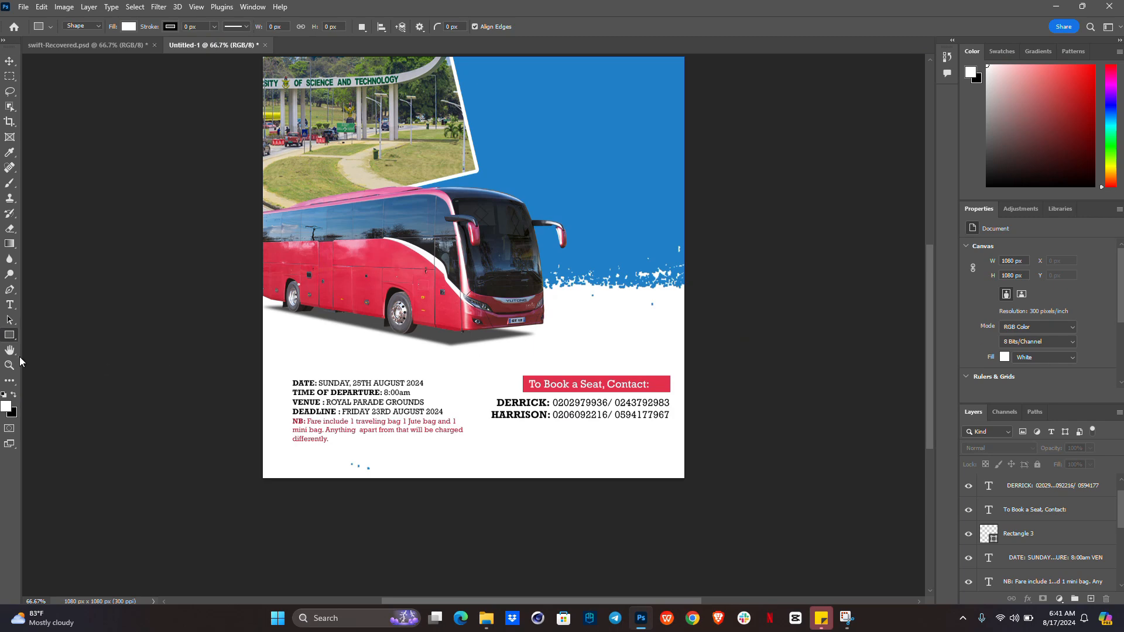
right_click(9, 338)
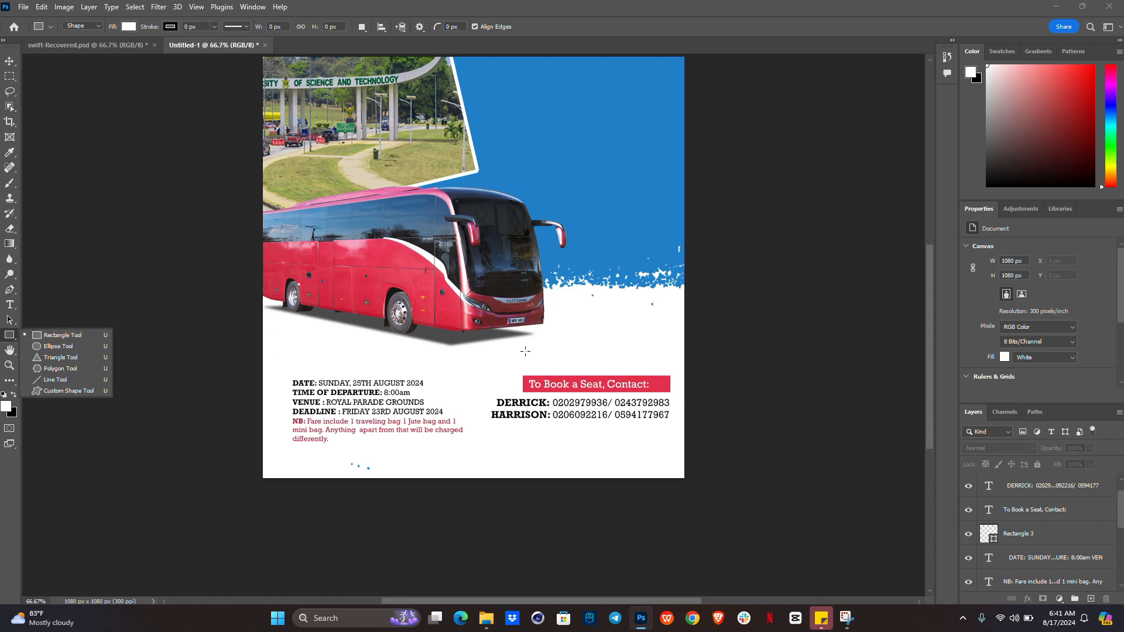
drag(523, 351, 670, 372)
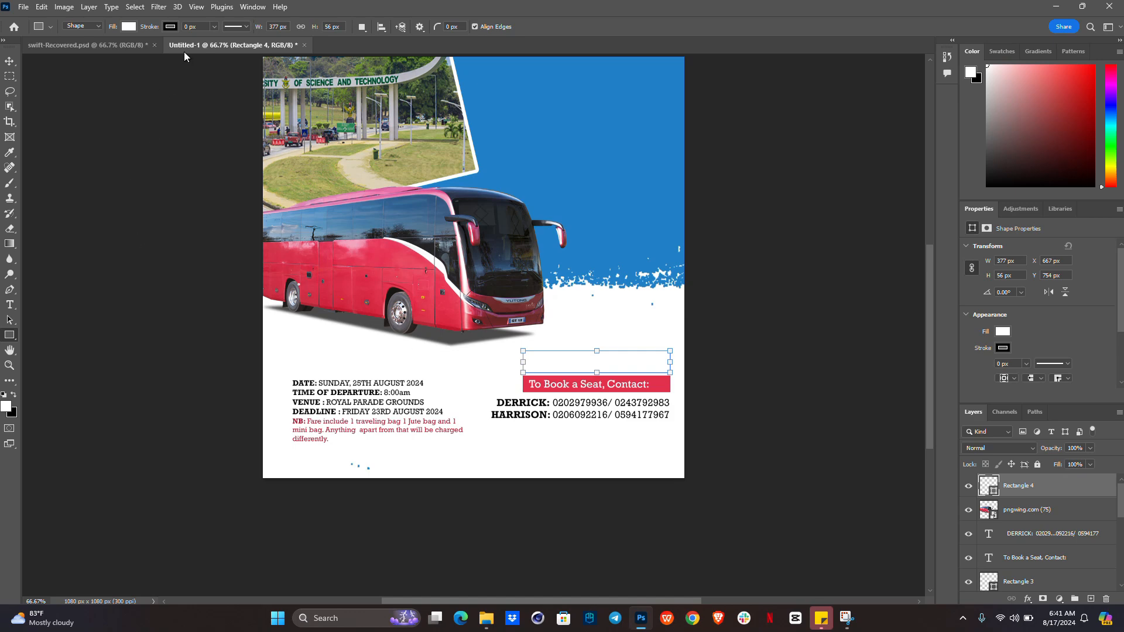
click(129, 27)
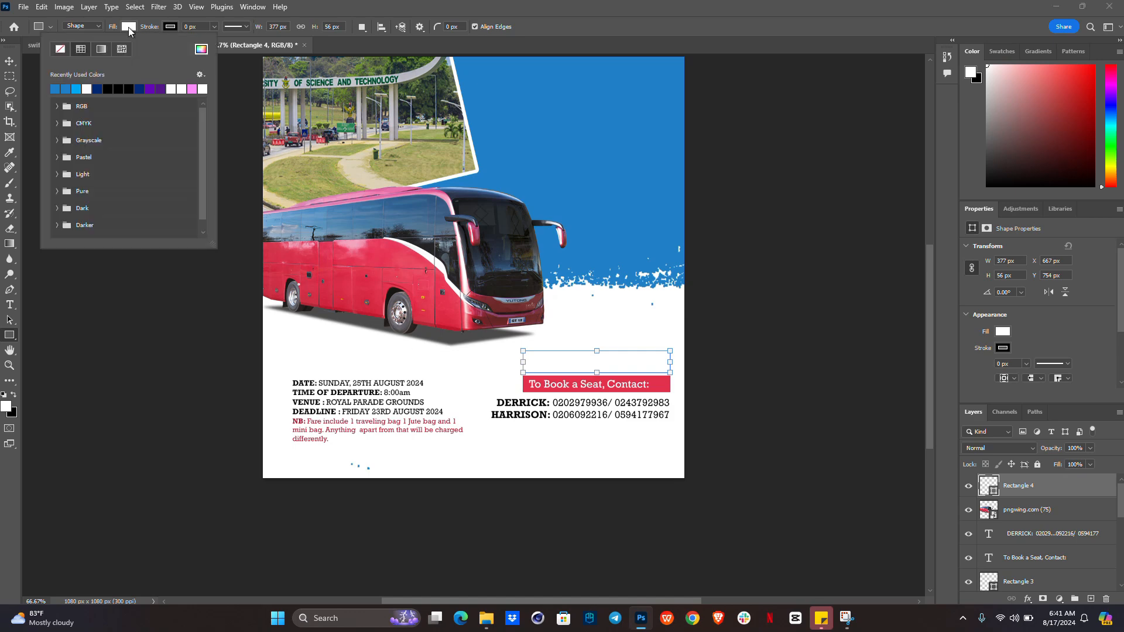
click(201, 50)
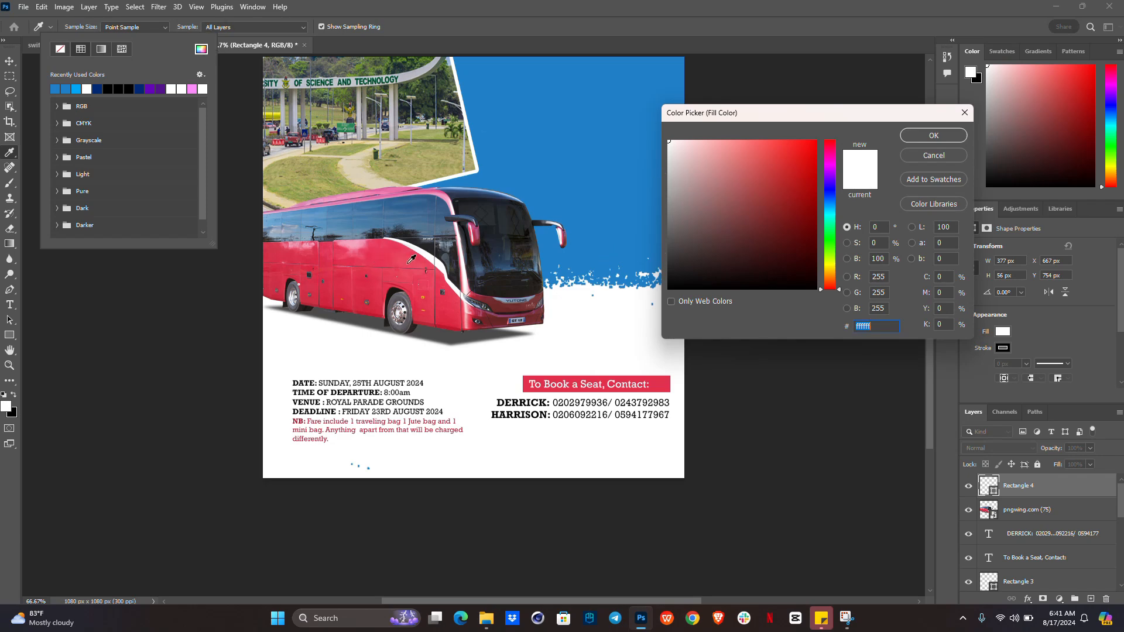
click(378, 250)
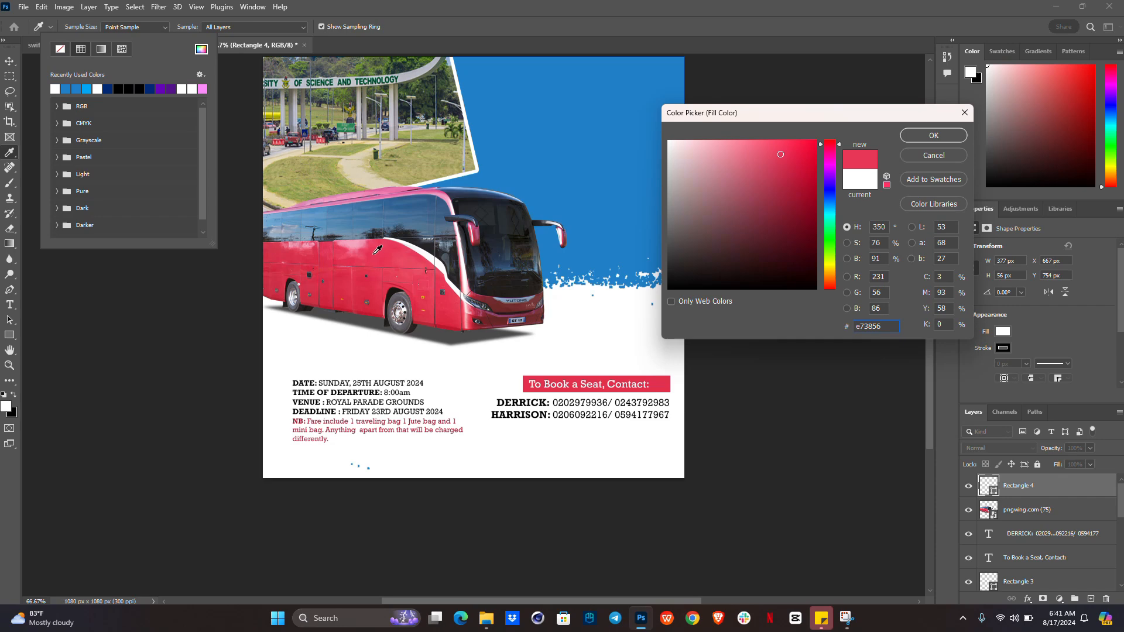
click(940, 136)
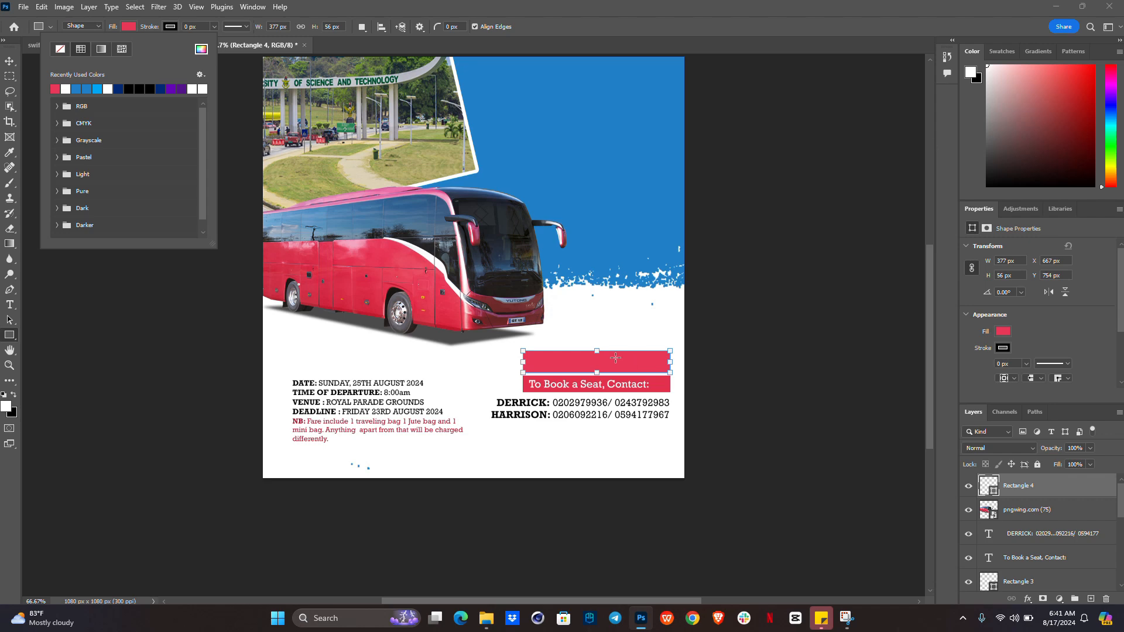
key(Escape)
key(t)
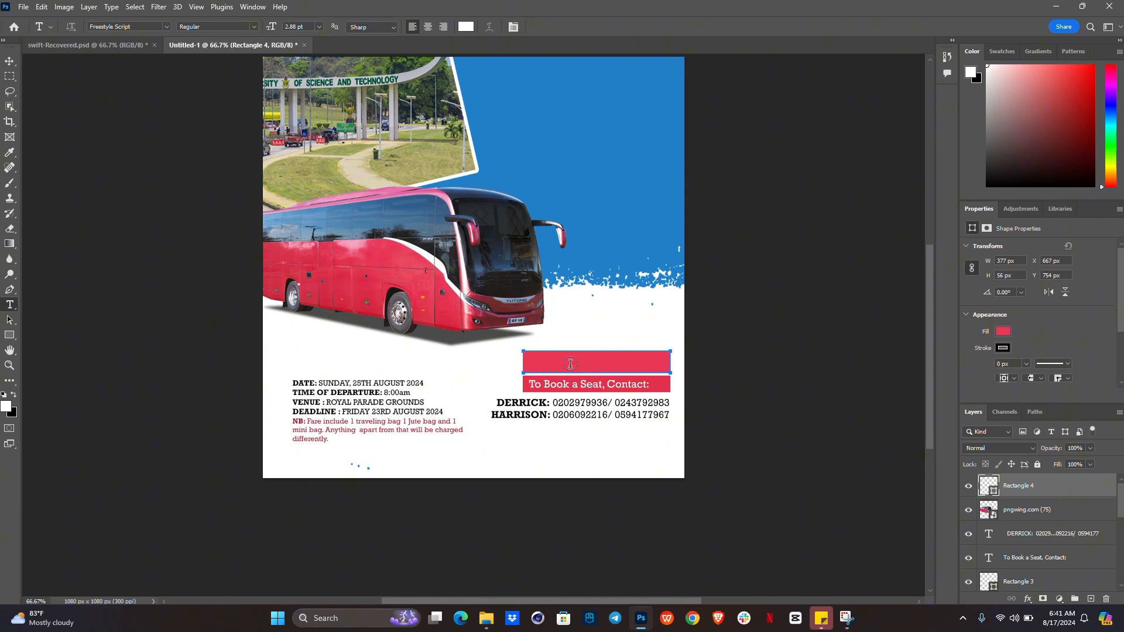
key(v)
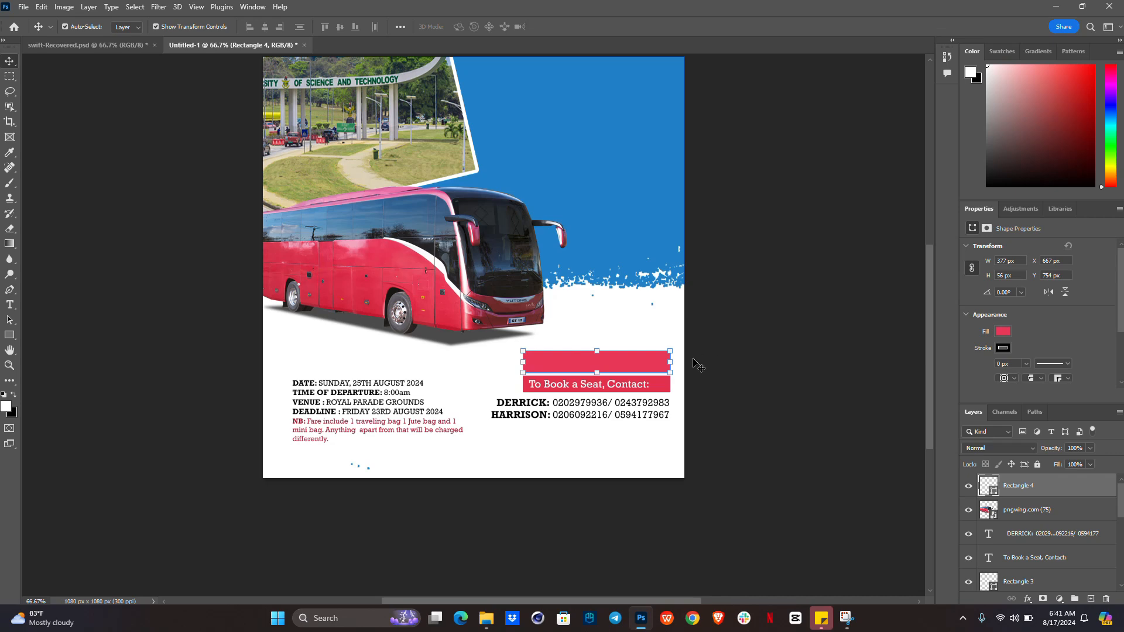
key(Delete)
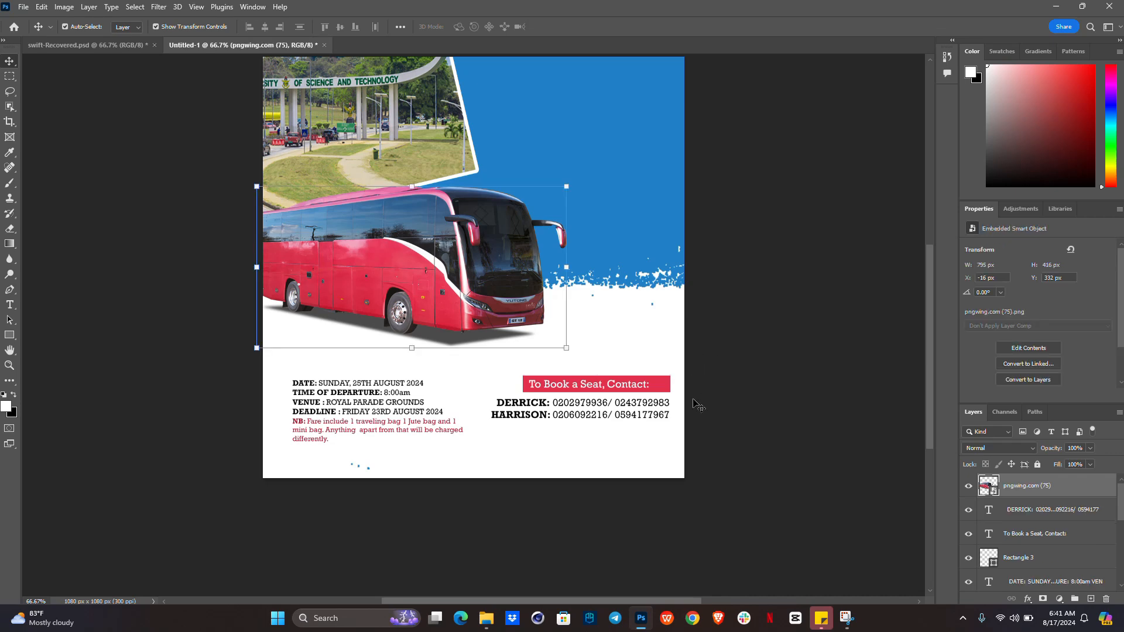
- Copy the Arrangements heading with its red bar from swift-Recovered.psd into Untitled-1, directly above the date and venue text
click(76, 44)
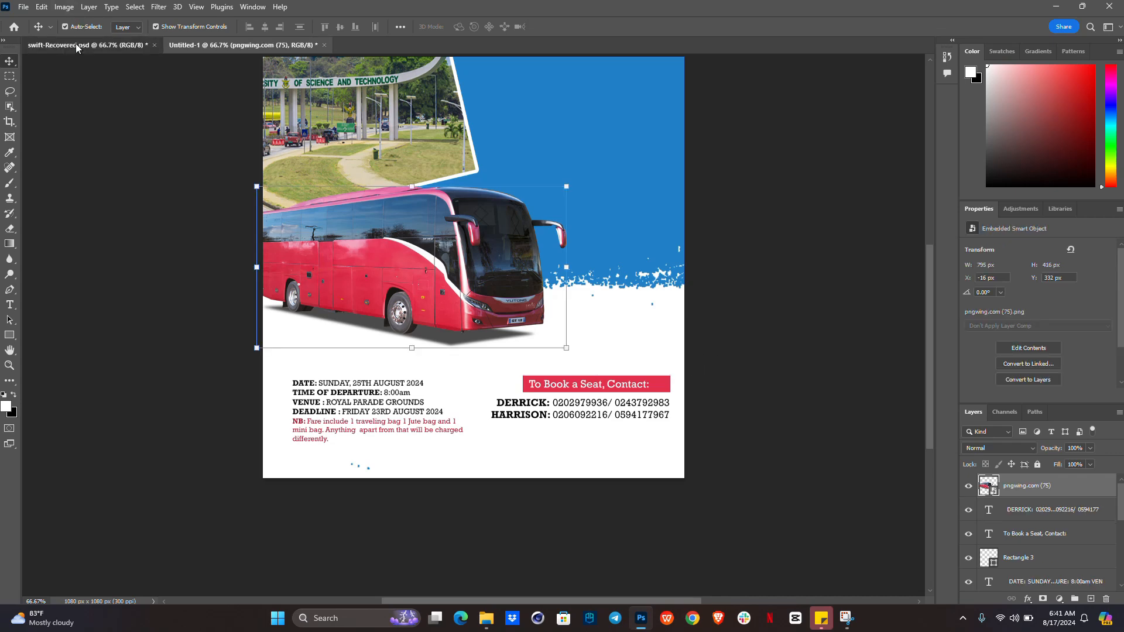
click(287, 433)
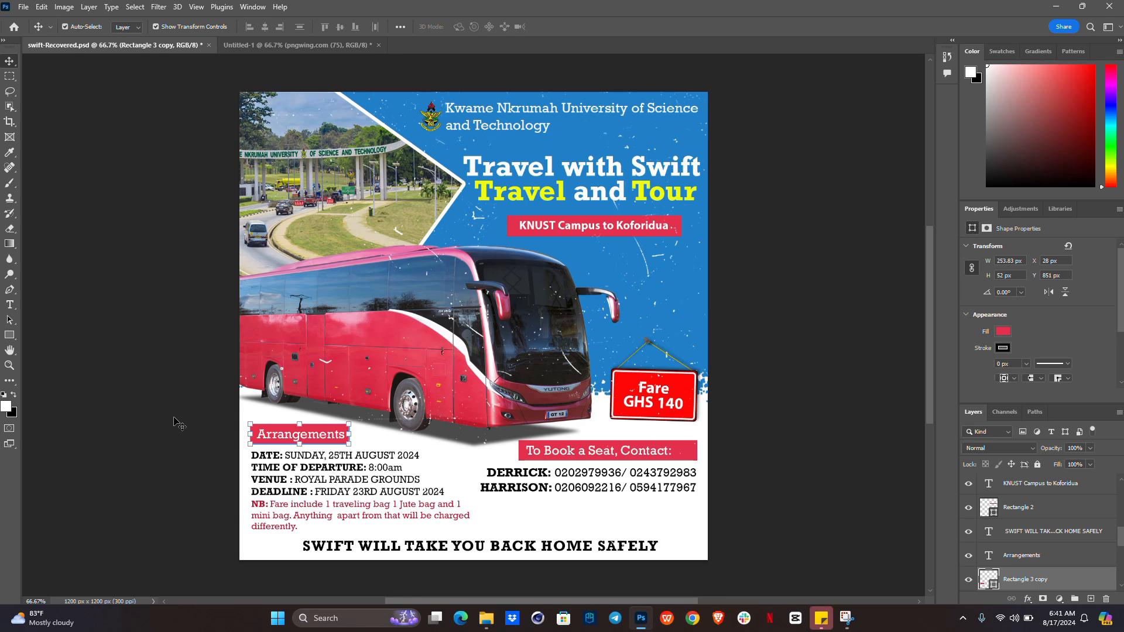
shift+click(282, 436)
drag(282, 436, 338, 365)
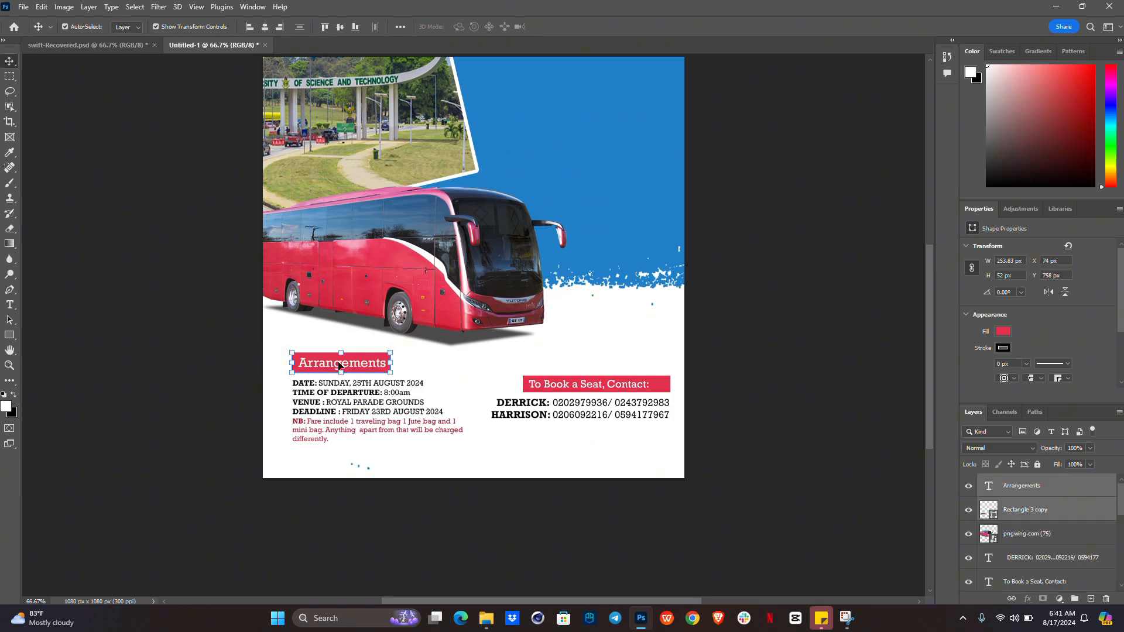
- Copy the SWIFT WILL TAKE YOU BACK HOME SAFELY line from swift-Recovered.psd to the lower edge of the Untitled-1 canvas
click(100, 47)
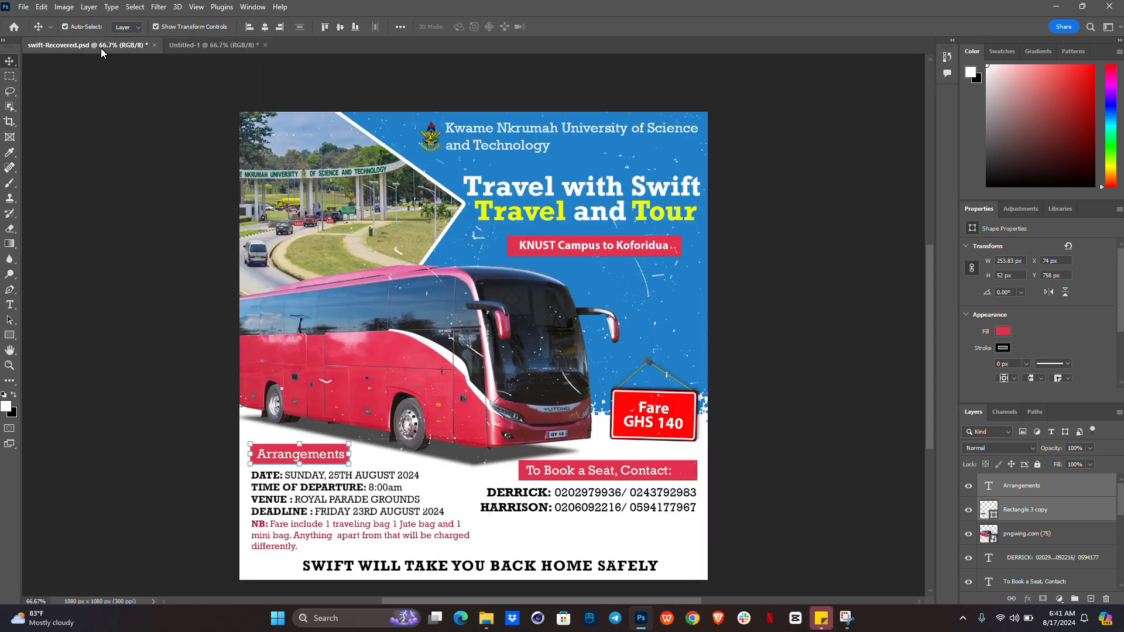
click(547, 574)
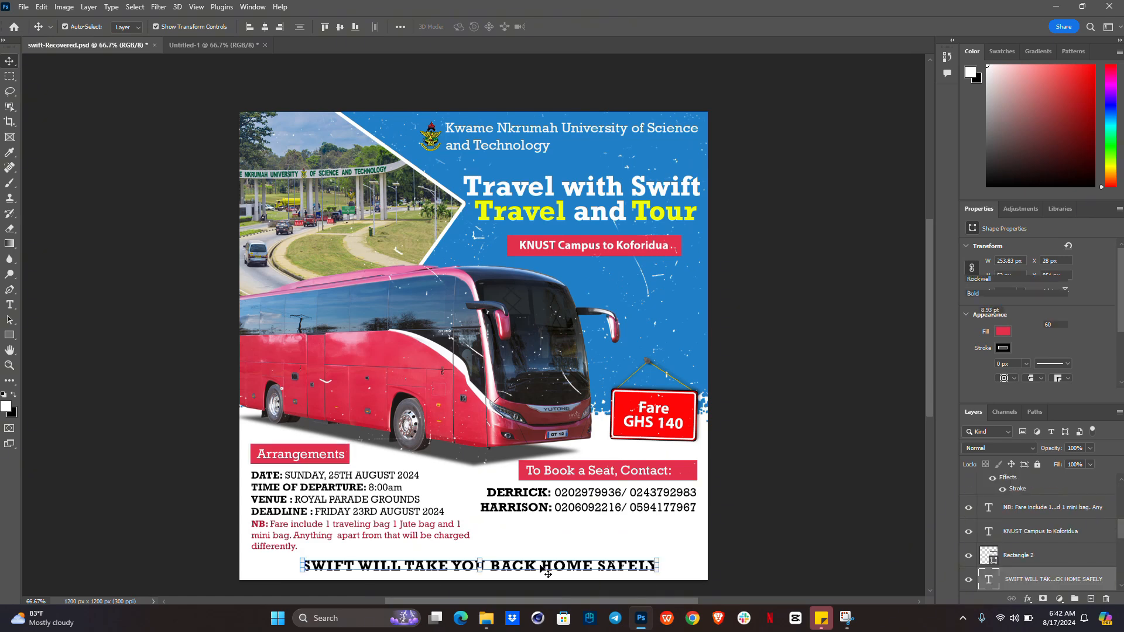
scroll(540, 571, down, 1)
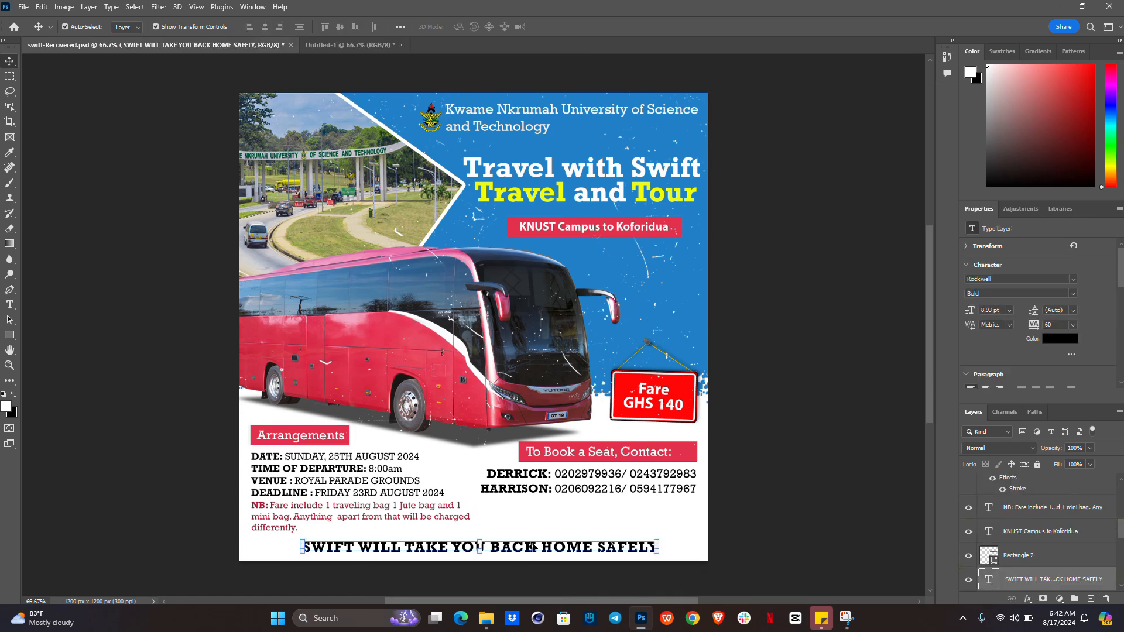
drag(532, 547, 509, 464)
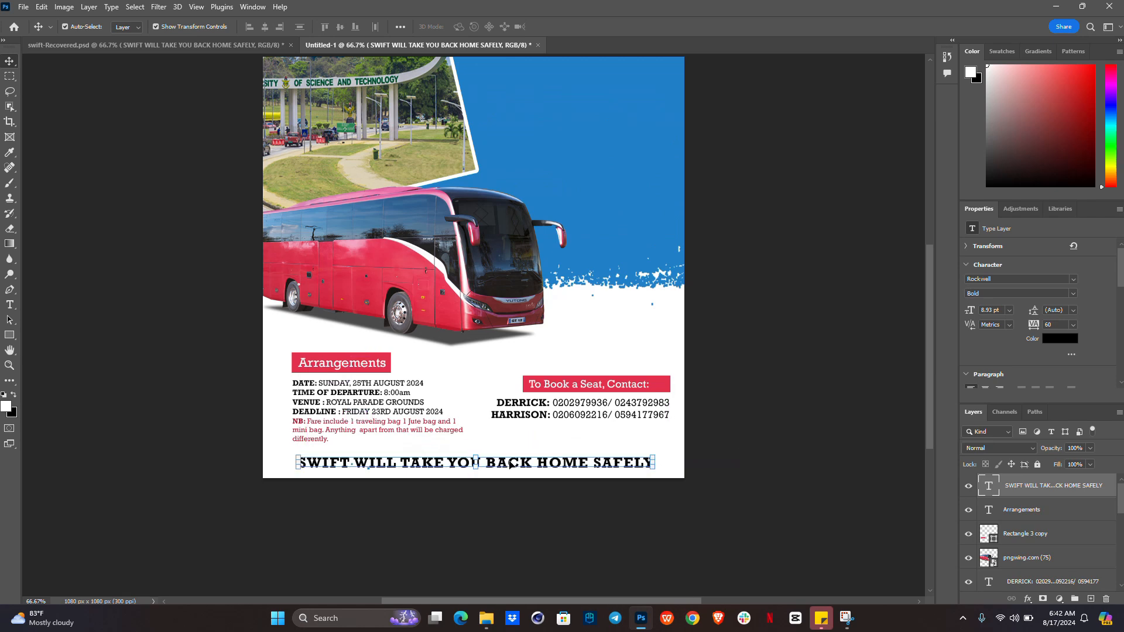
- Copy the Travel with Swift Travel and Tour title from swift-Recovered.psd, scaled to about 80%, onto the blue area beside the campus picture
click(230, 41)
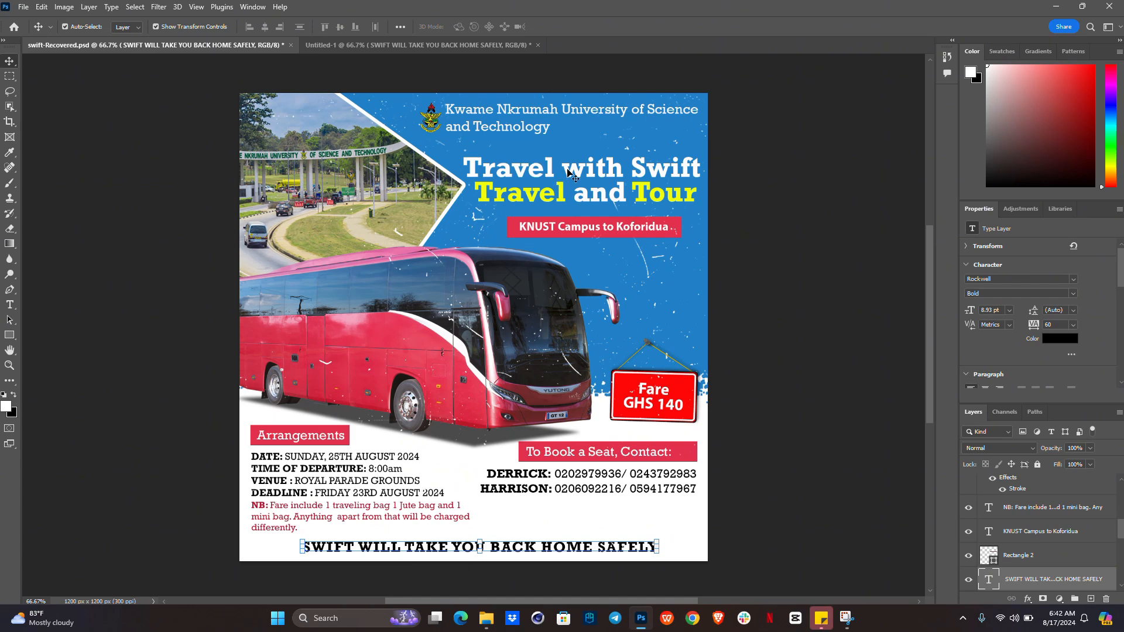
click(603, 178)
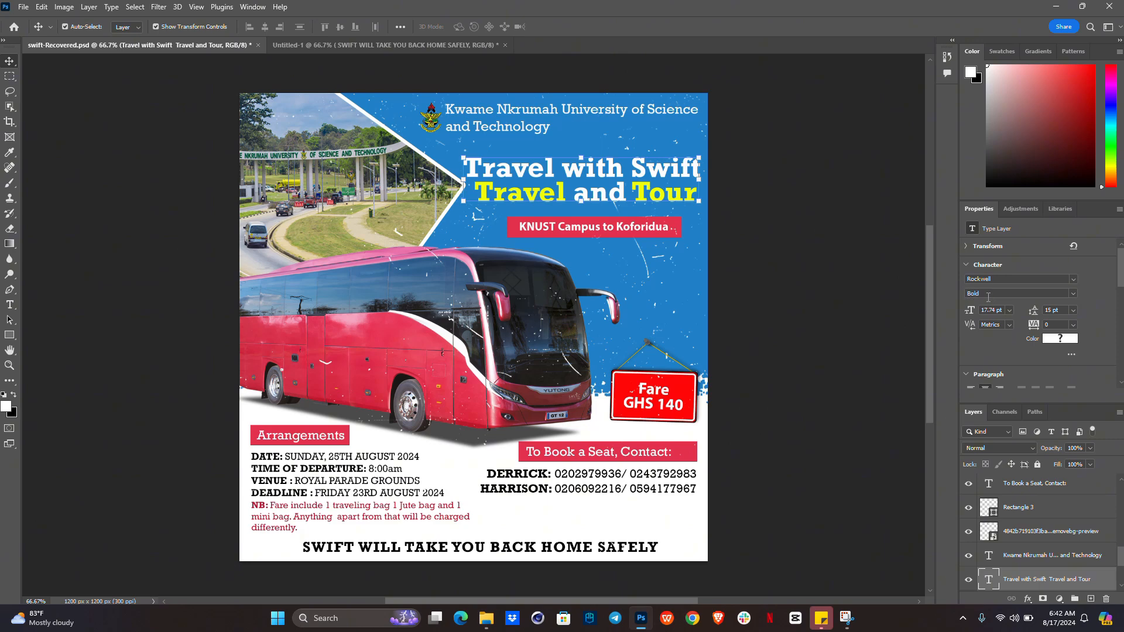
drag(637, 174, 596, 145)
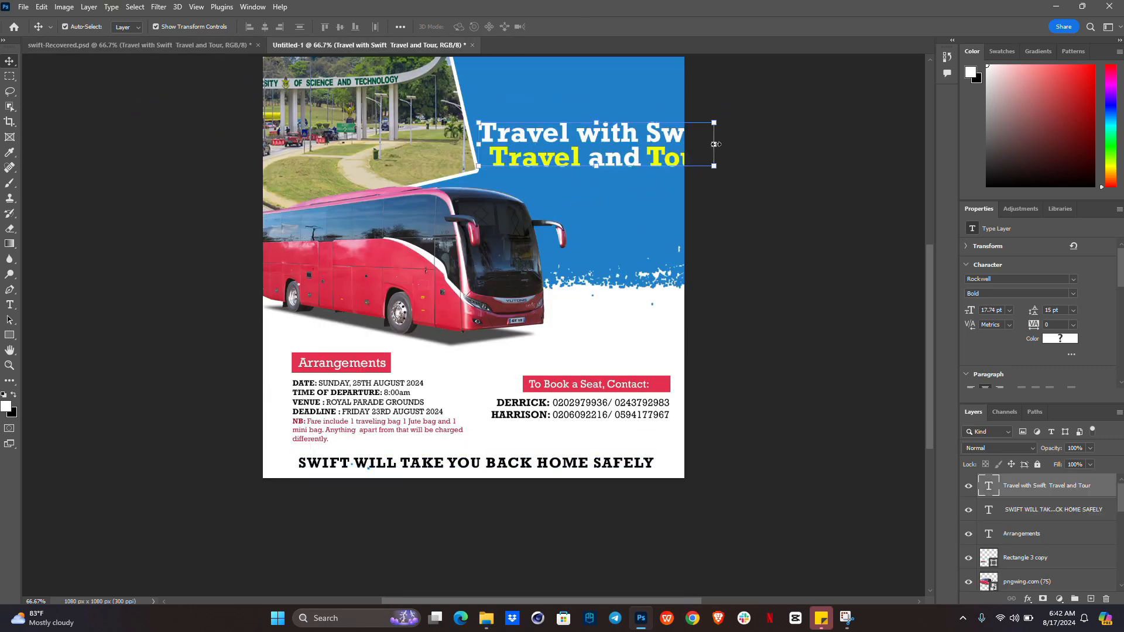
drag(715, 144, 610, 123)
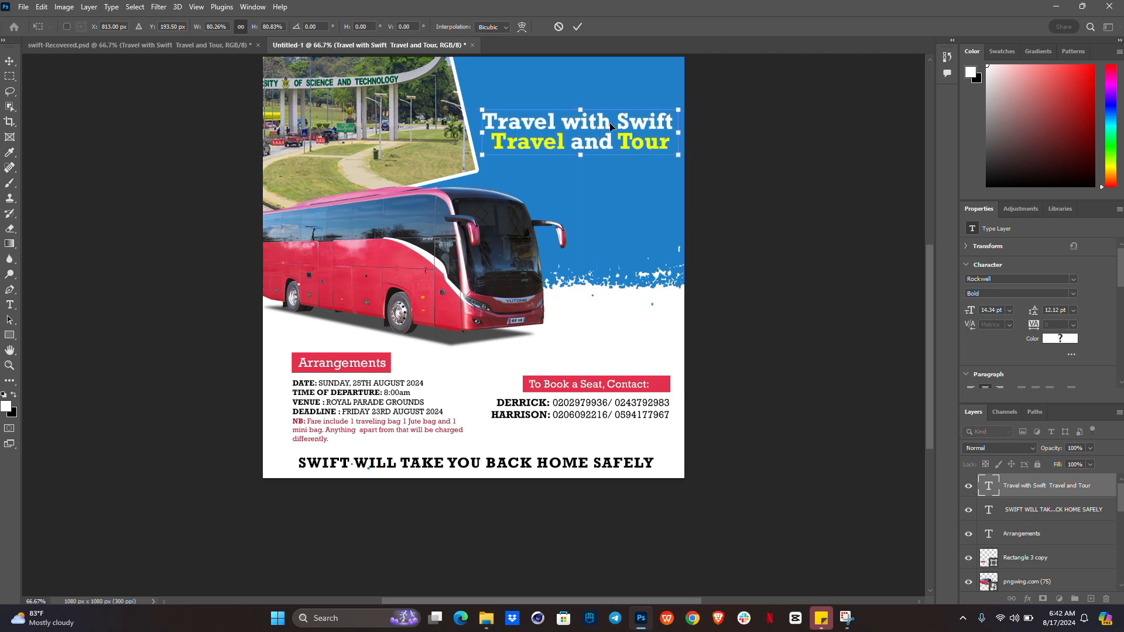
key(Return)
click(370, 385)
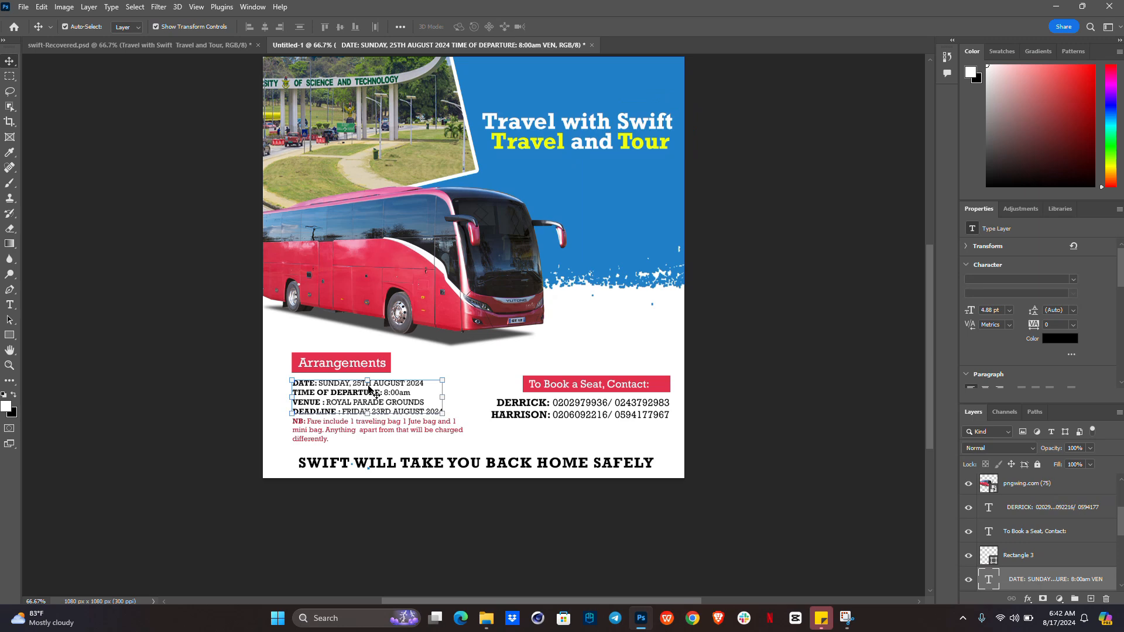
shift+click(354, 368)
key(ctrl+t)
key(Return)
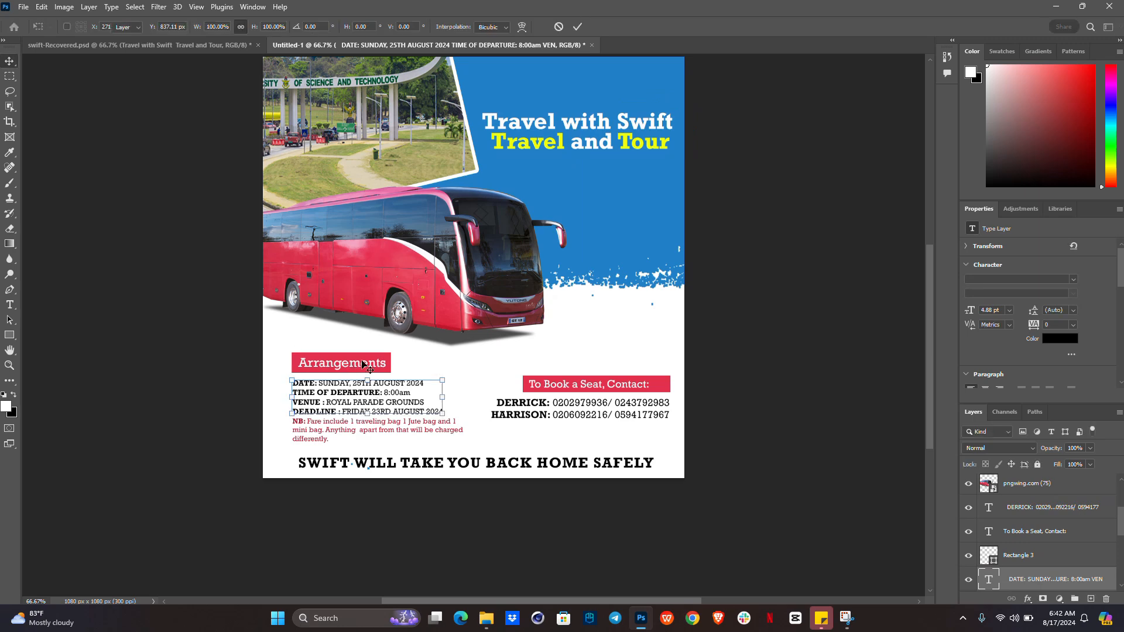
click(546, 387)
click(540, 412)
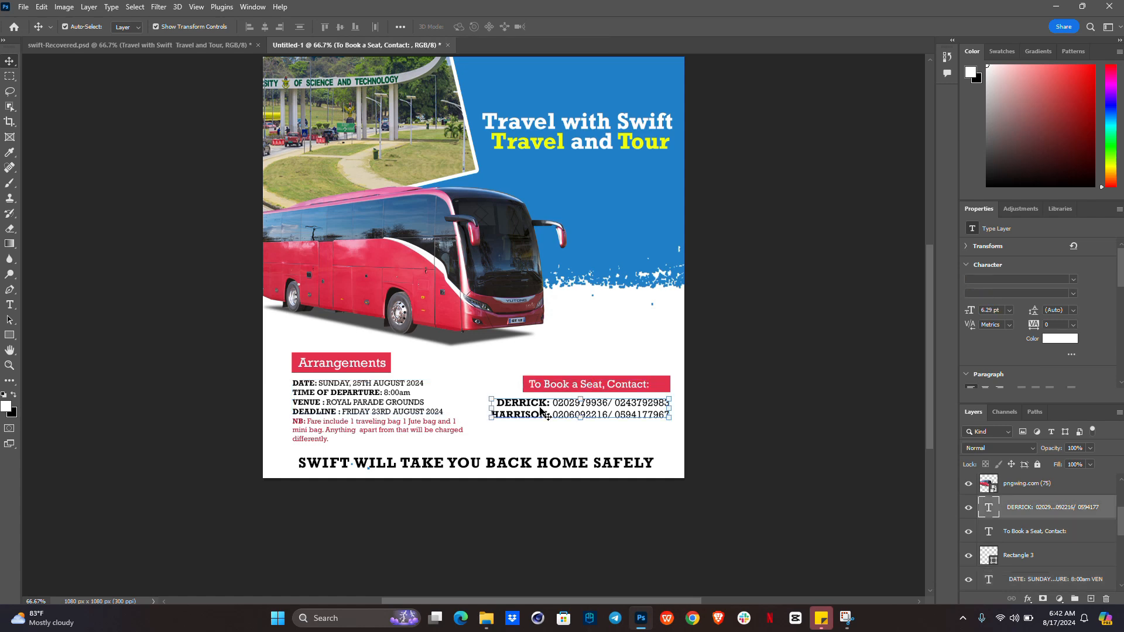
click(430, 467)
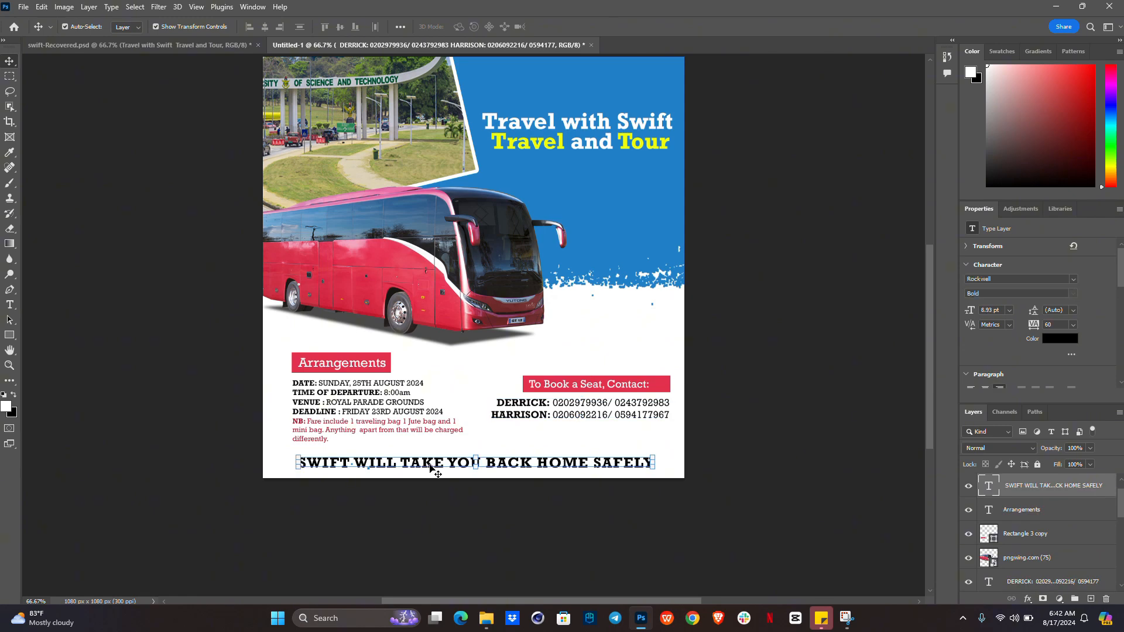
click(392, 397)
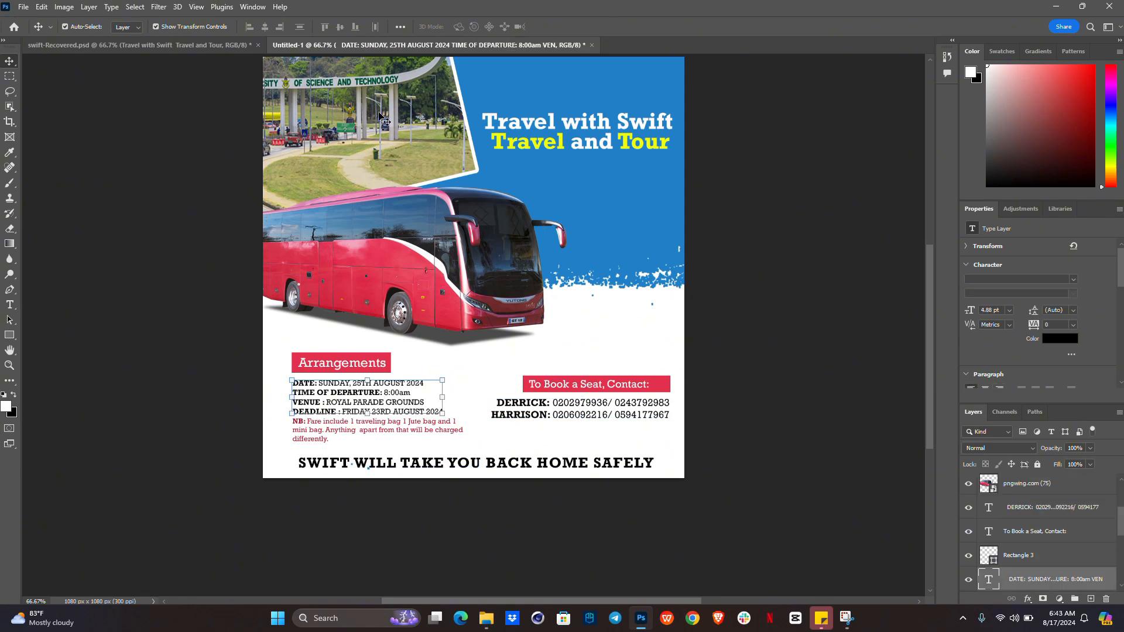
scroll(550, 256, up, 2)
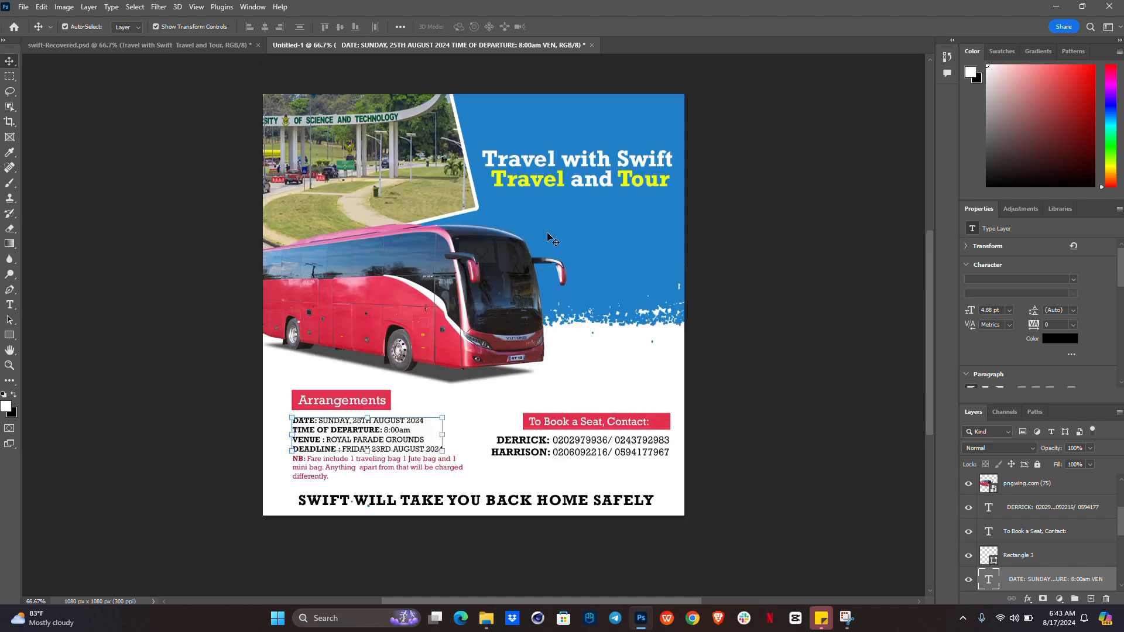
- Copy the crest and the Kwame Nkrumah University of Science and Technology heading together from swift-Recovered.psd into Untitled-1
click(222, 44)
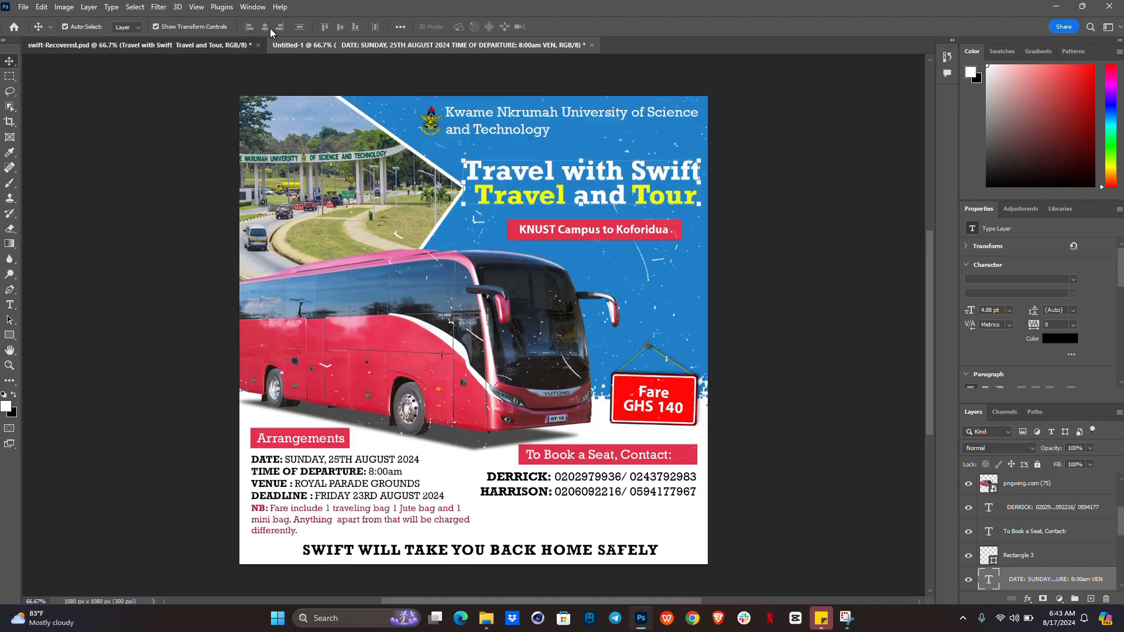
click(550, 117)
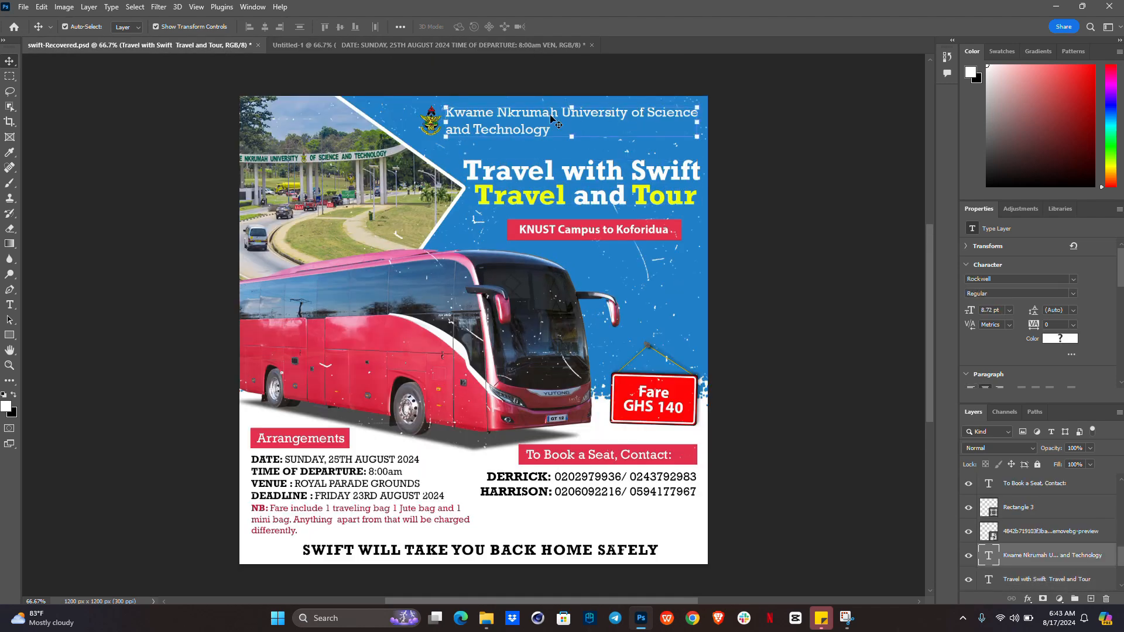
shift+click(426, 116)
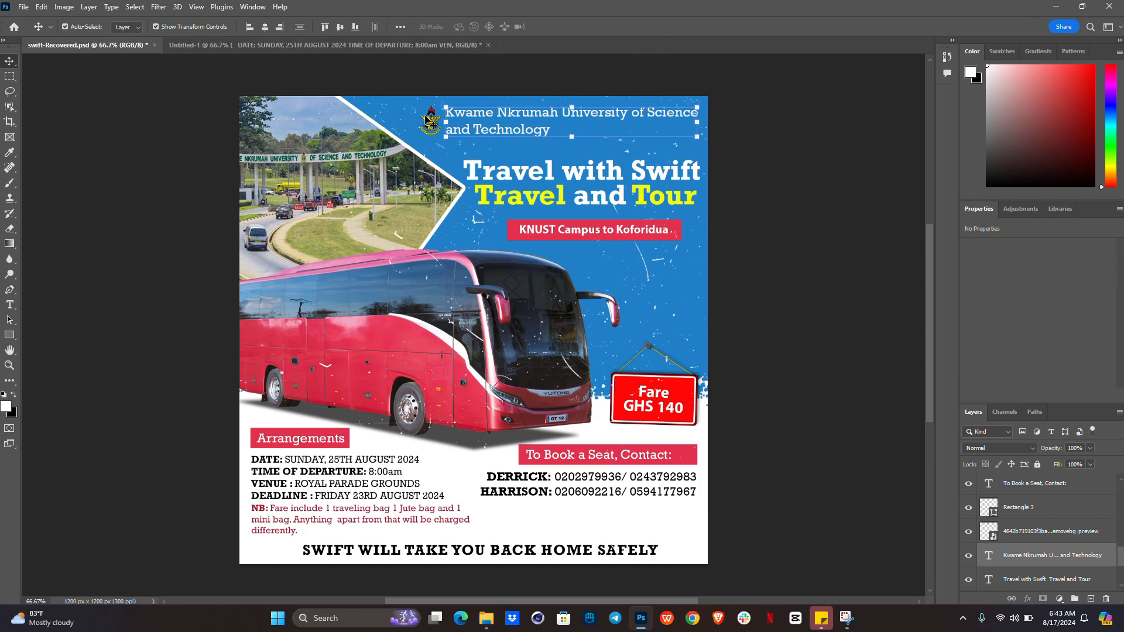
click(381, 69)
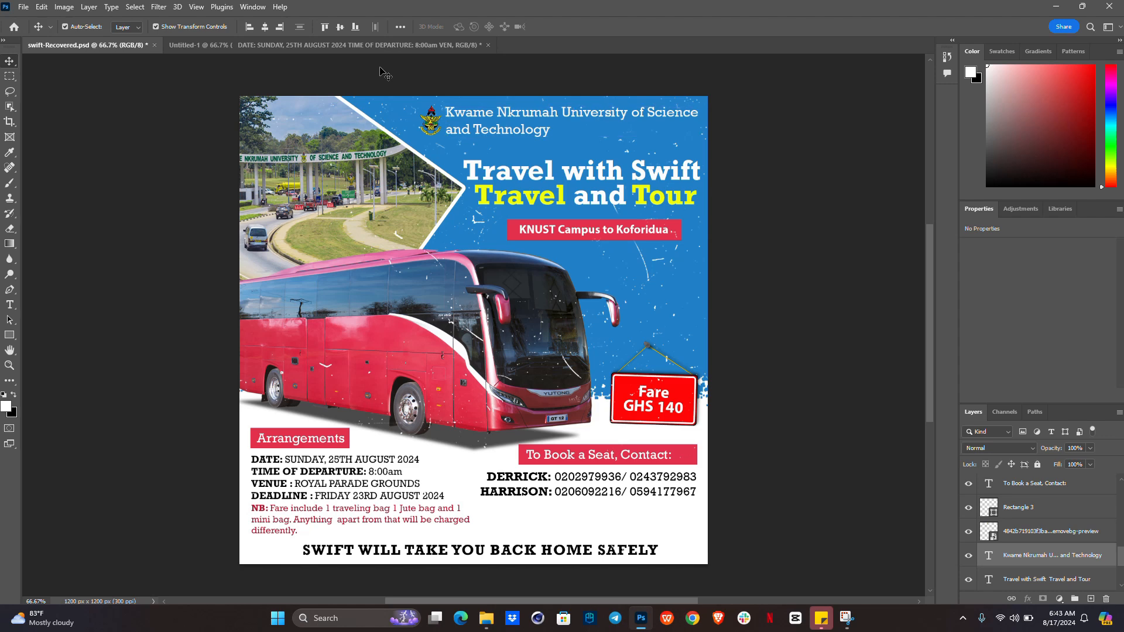
click(433, 123)
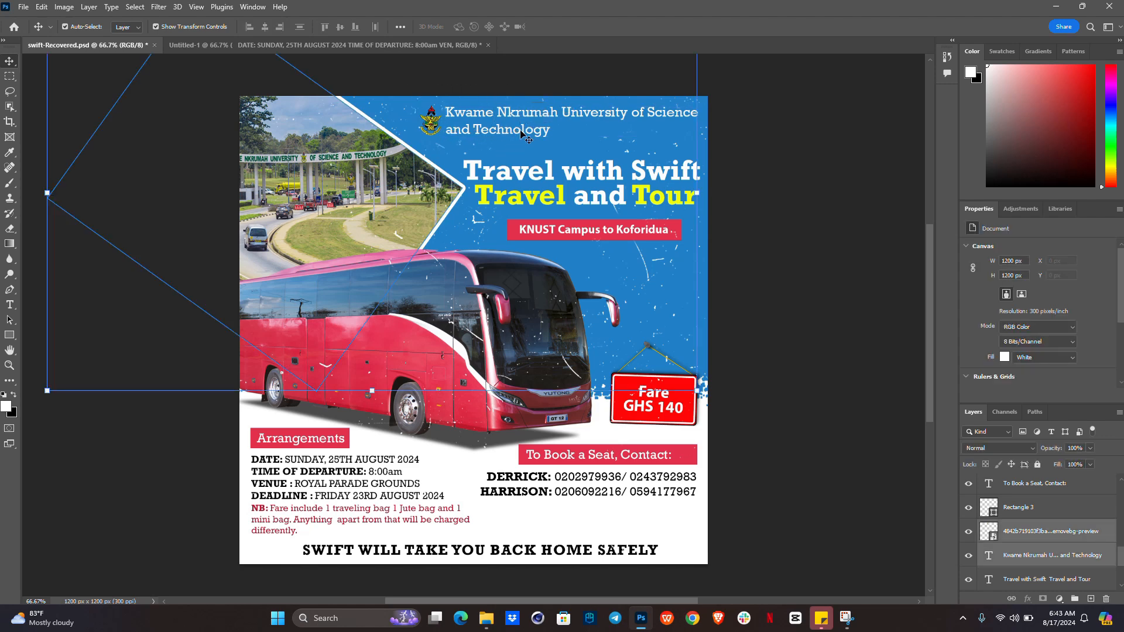
shift+click(545, 118)
click(822, 94)
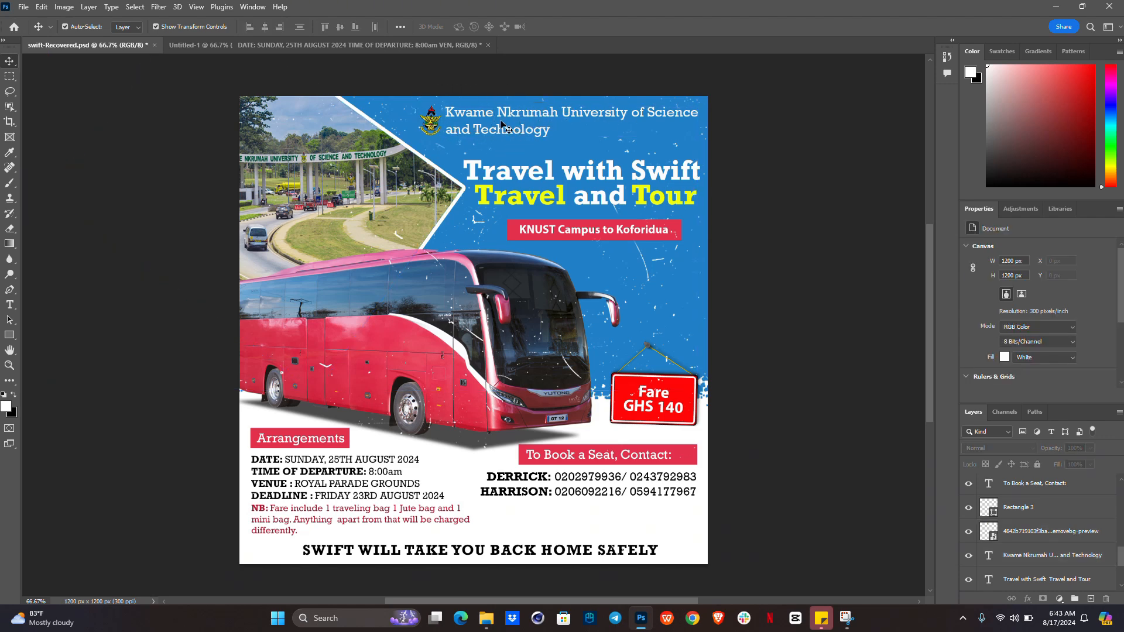
click(433, 125)
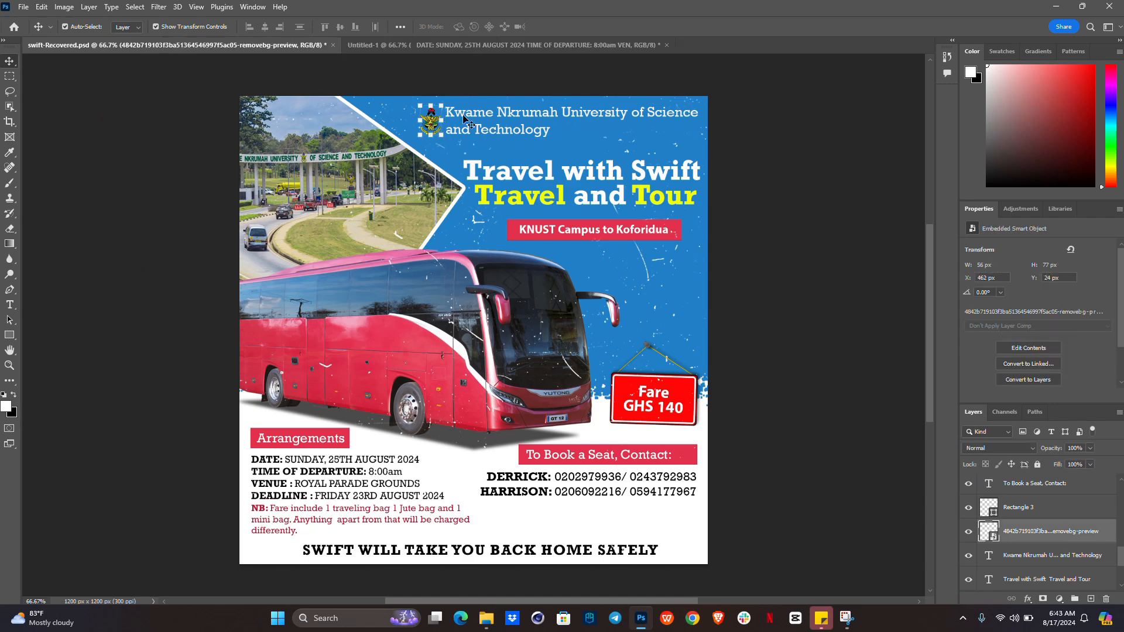
shift+click(502, 115)
drag(508, 116, 596, 289)
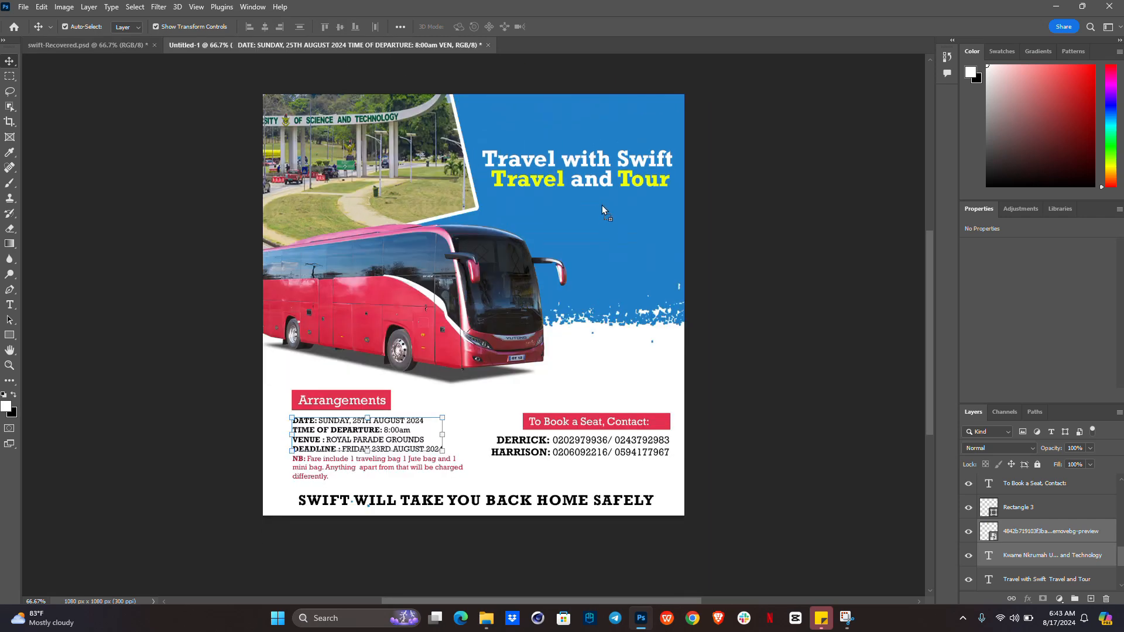
drag(602, 208, 606, 192)
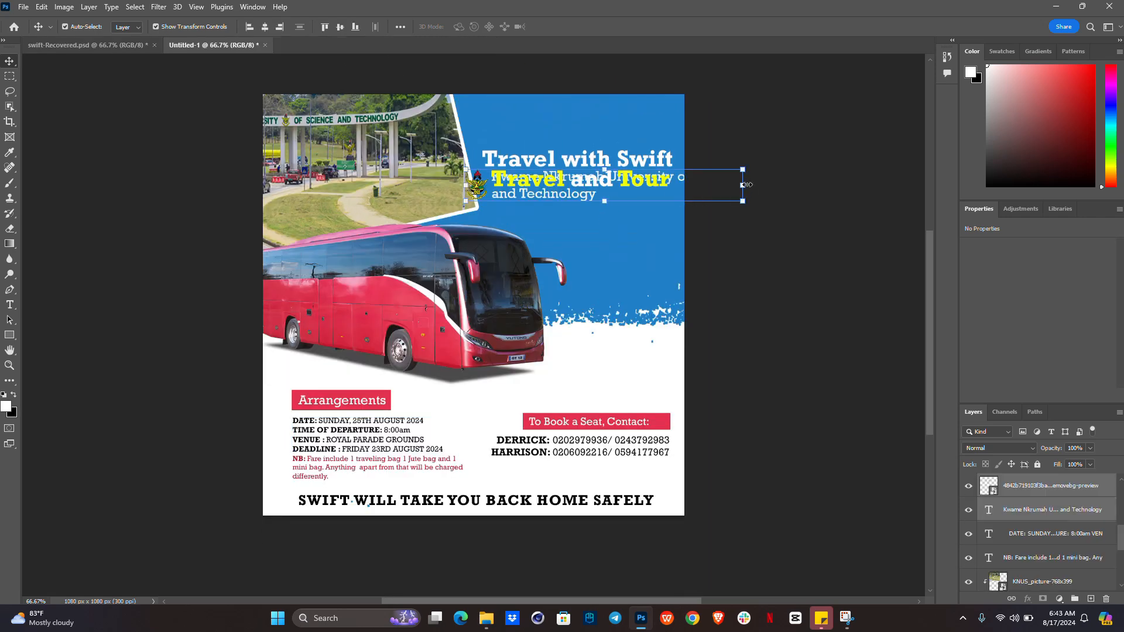
- Scale the crest and university heading to about 68% and place them above the Travel with Swift title on the blue area
drag(746, 184, 654, 183)
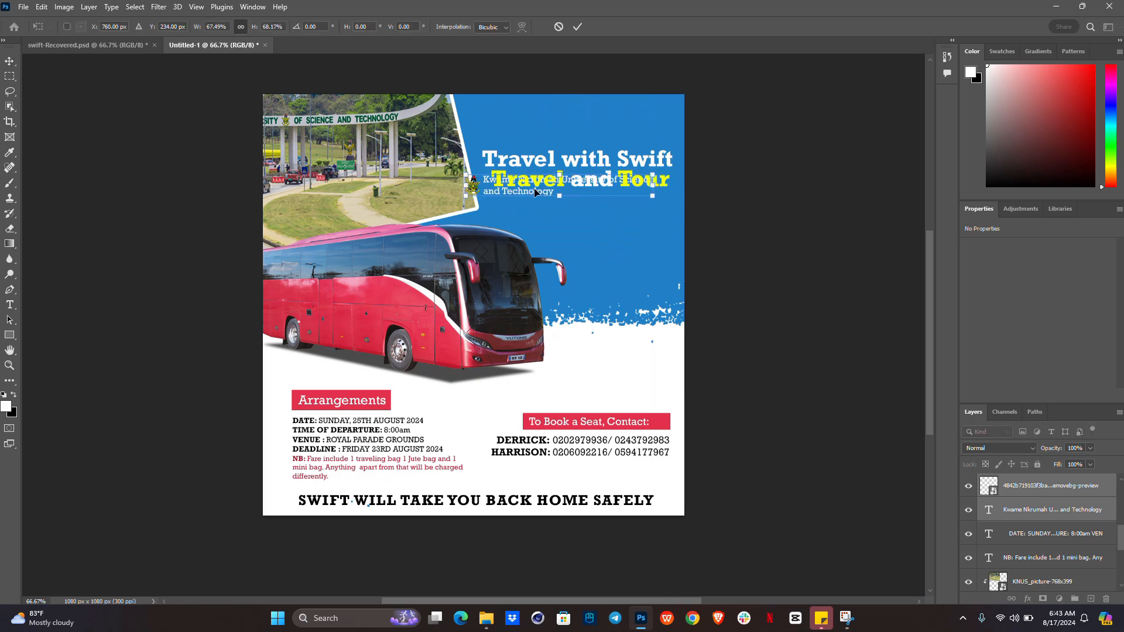
drag(523, 192, 545, 123)
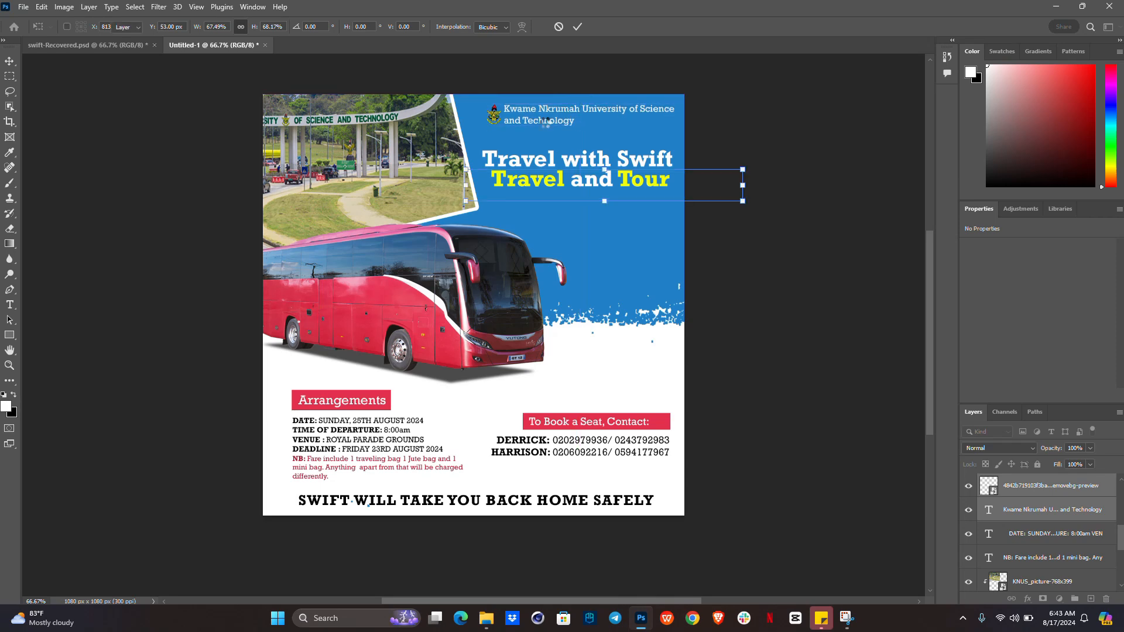
key(Return)
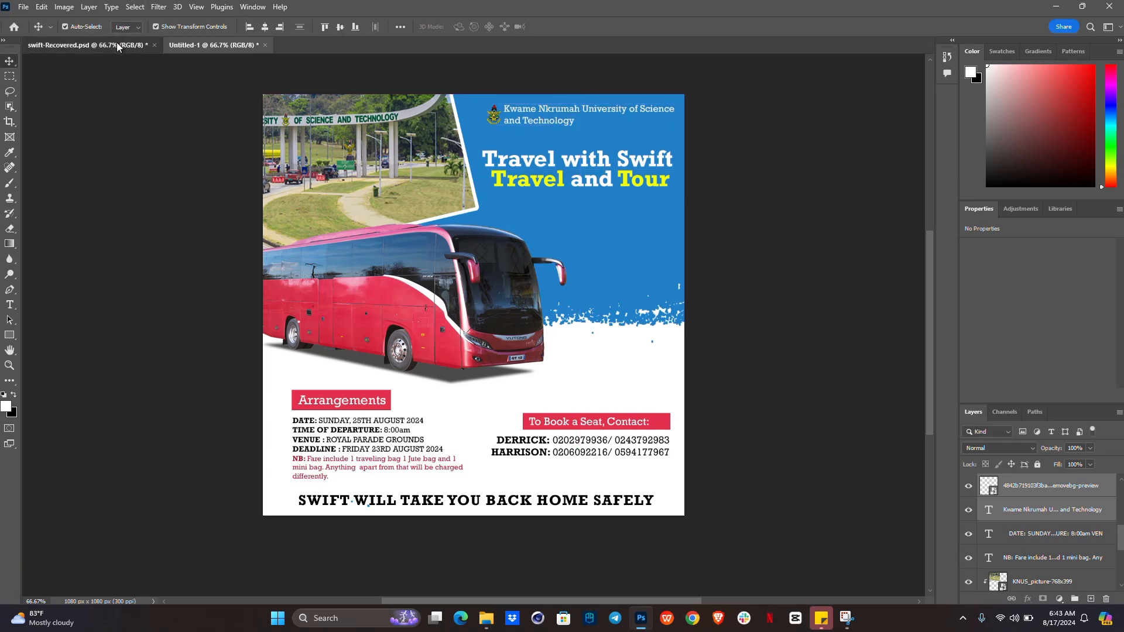
- Copy the KNUST Campus to Koforidua text with its red bar from swift-Recovered.psd, directly beneath the title in Untitled-1
click(117, 42)
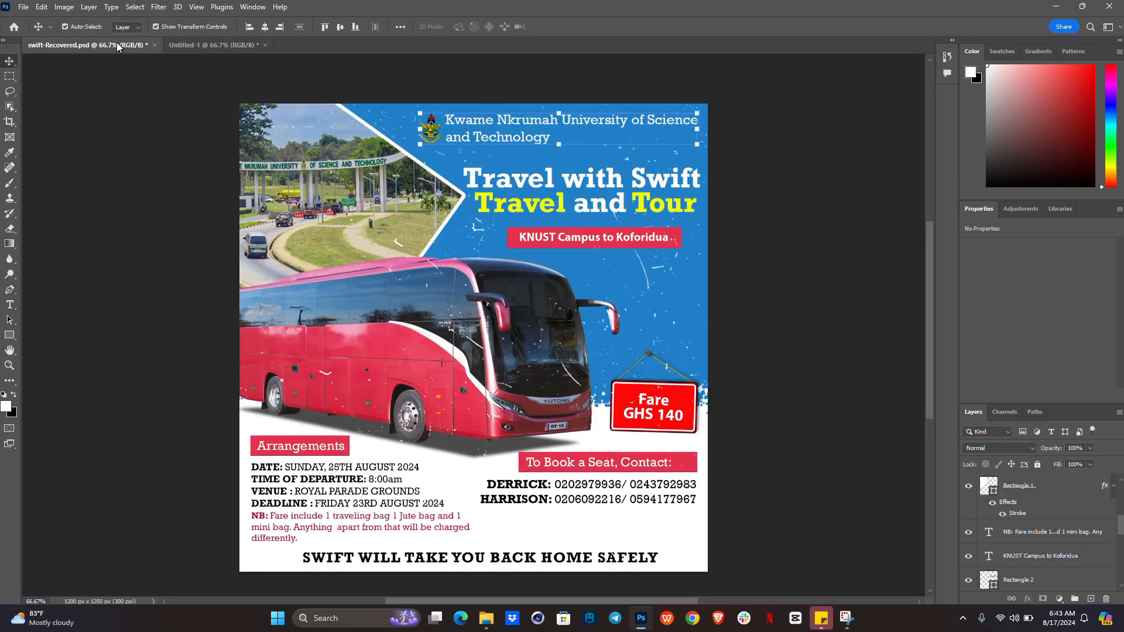
click(213, 45)
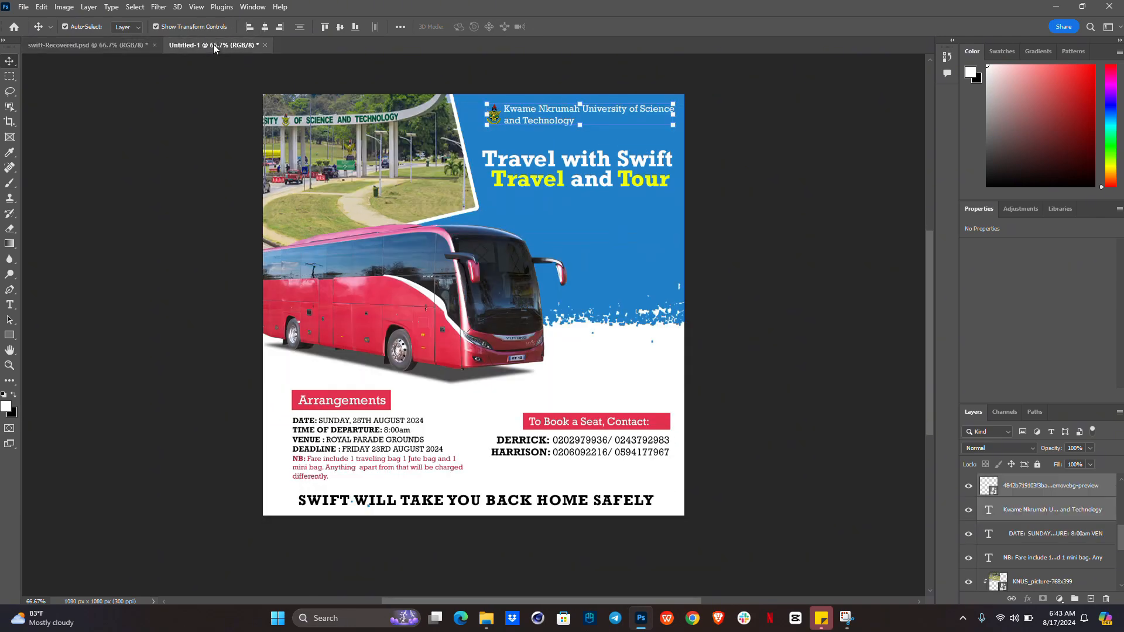
click(128, 42)
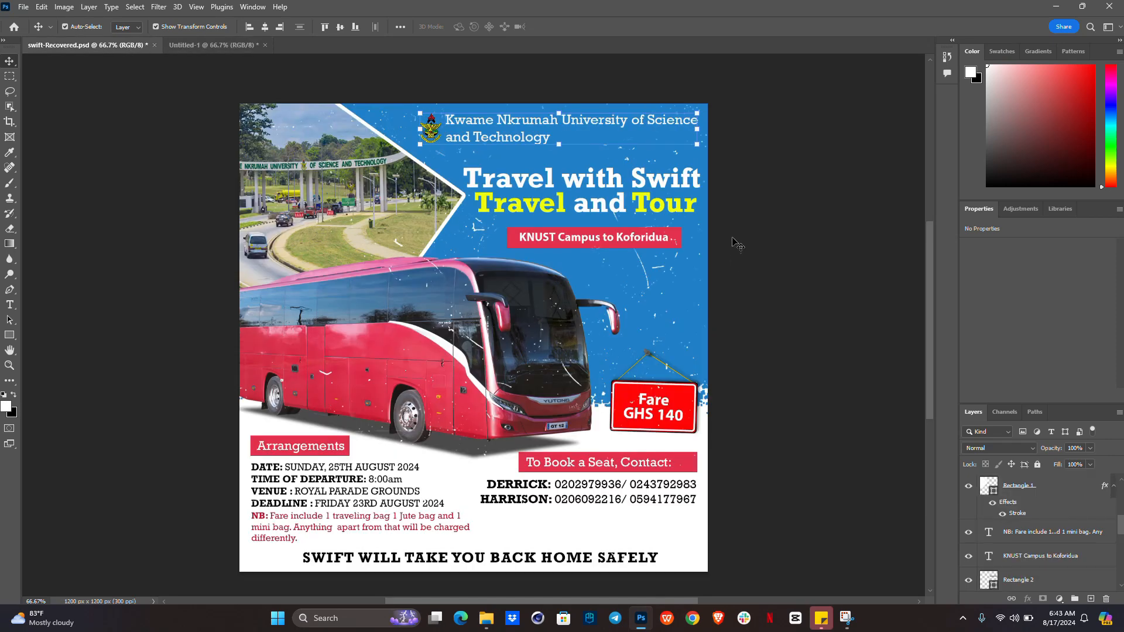
drag(734, 237, 586, 206)
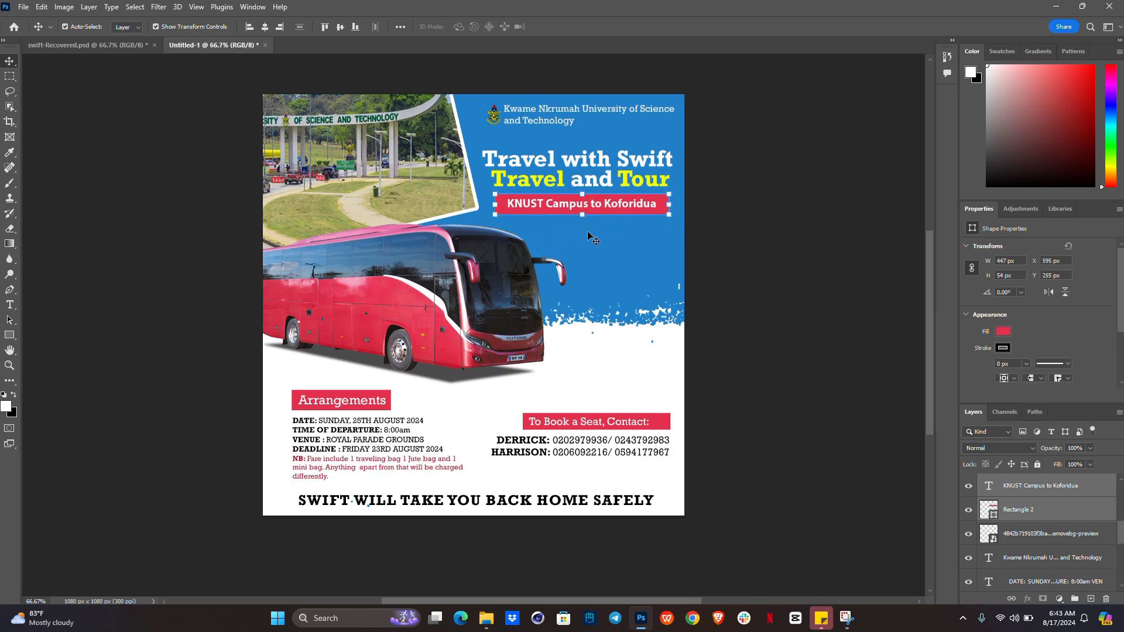
- Place the blank red hanging sign image pngwing.com (77) from the Downloads folder into Untitled-1
click(112, 48)
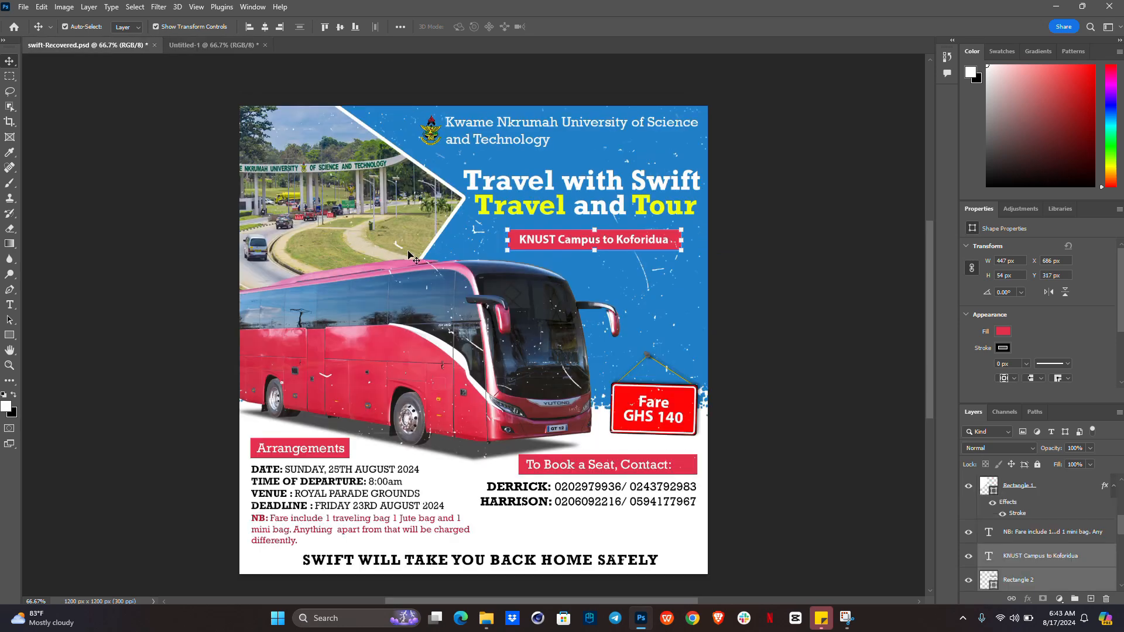
click(682, 401)
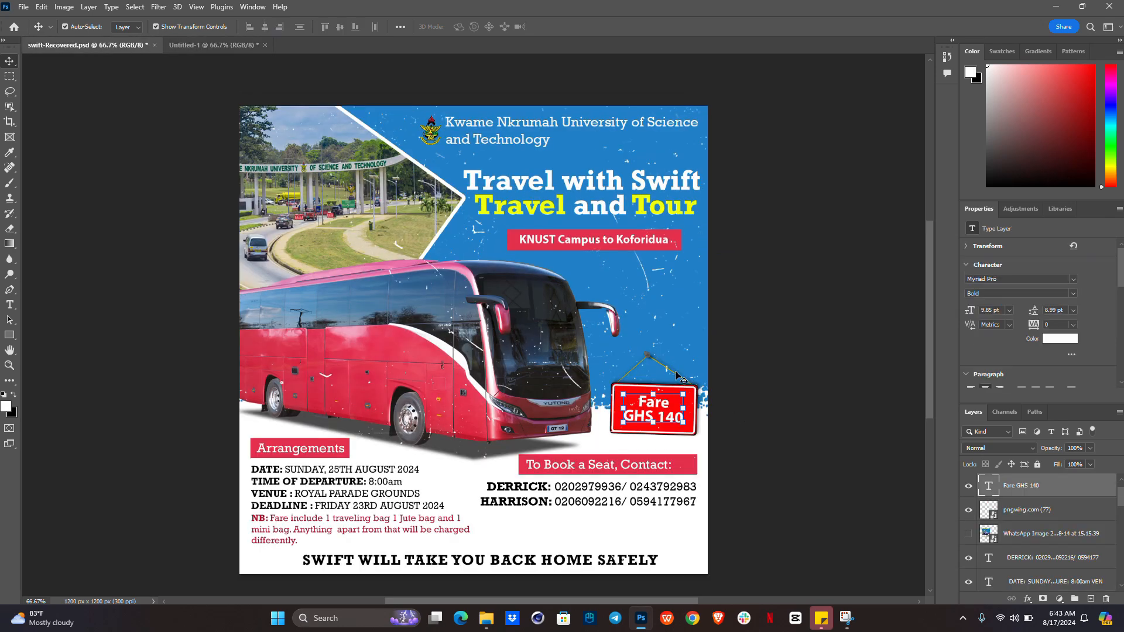
click(487, 618)
click(151, 277)
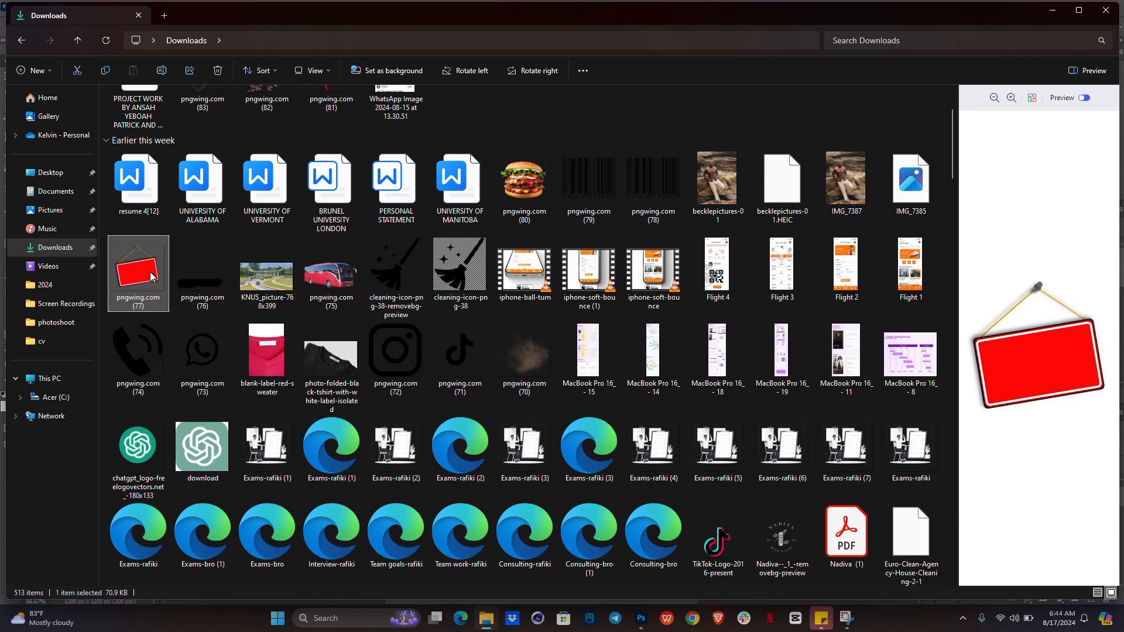
drag(151, 276, 605, 316)
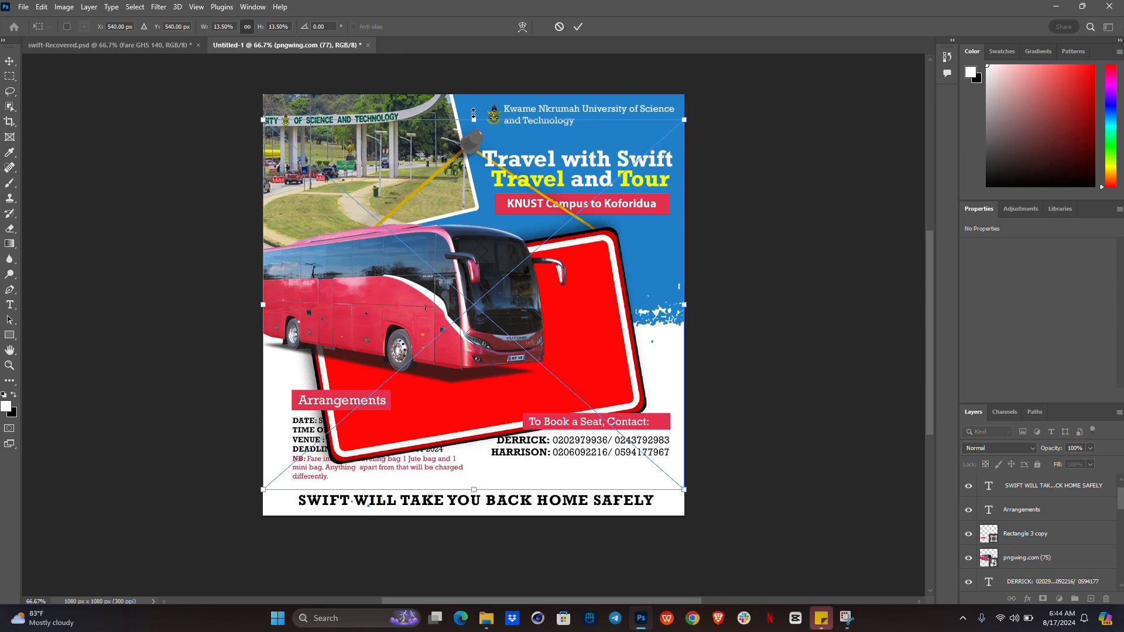
- Scale the red hanging sign to about 287 x 270 px and position it beside the bus front, above the To Book a Seat heading
drag(473, 114, 507, 316)
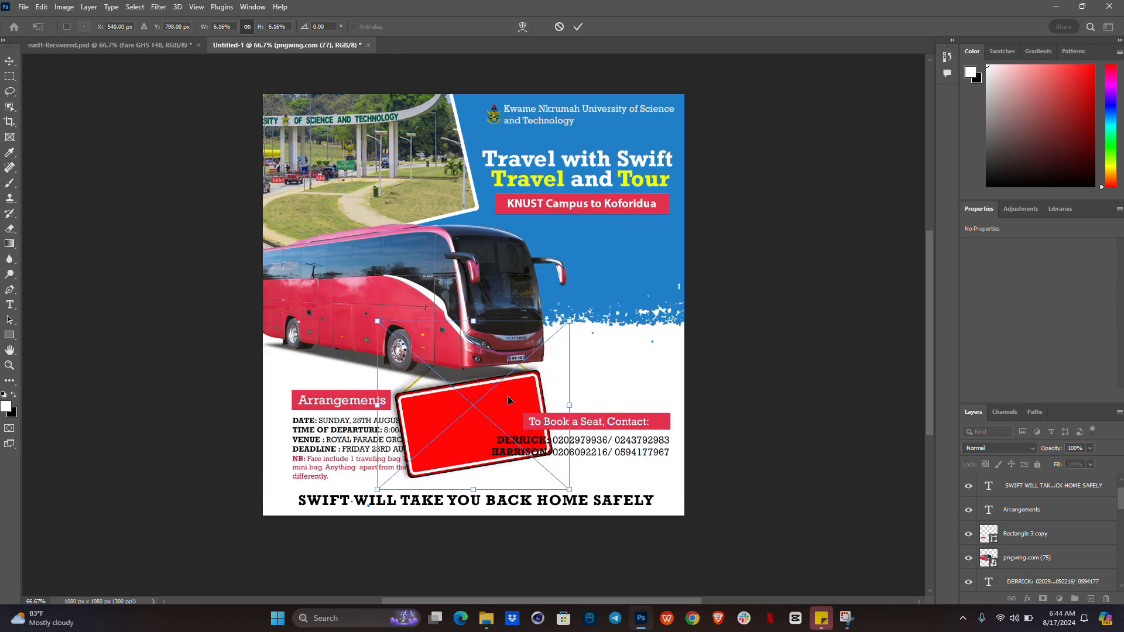
drag(508, 400, 649, 307)
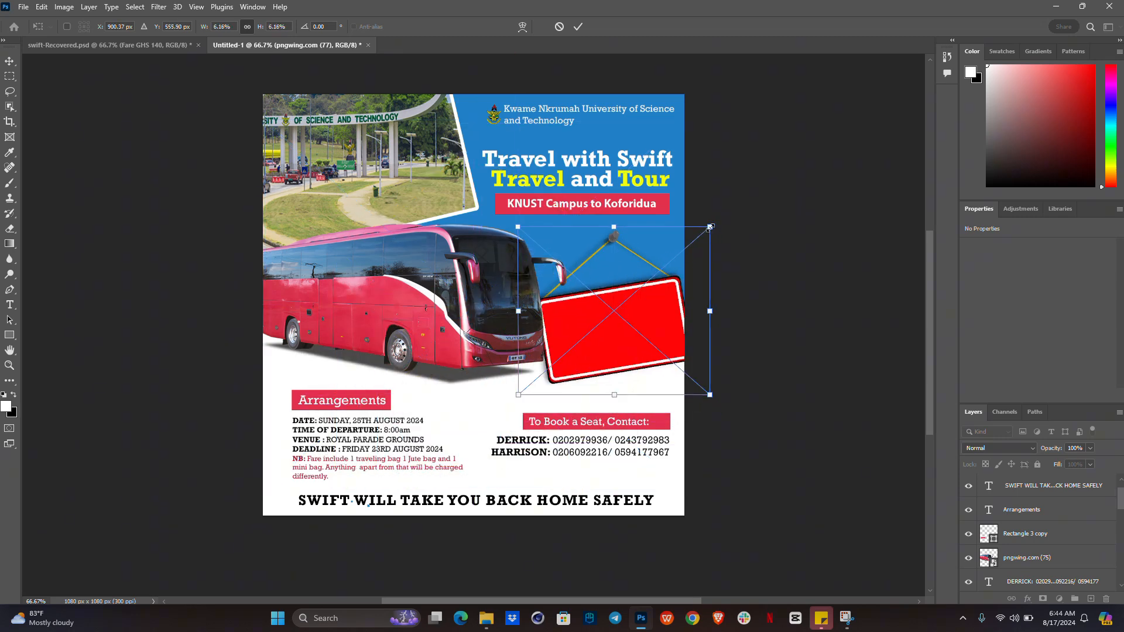
drag(710, 227, 645, 283)
drag(582, 360, 611, 377)
key(Return)
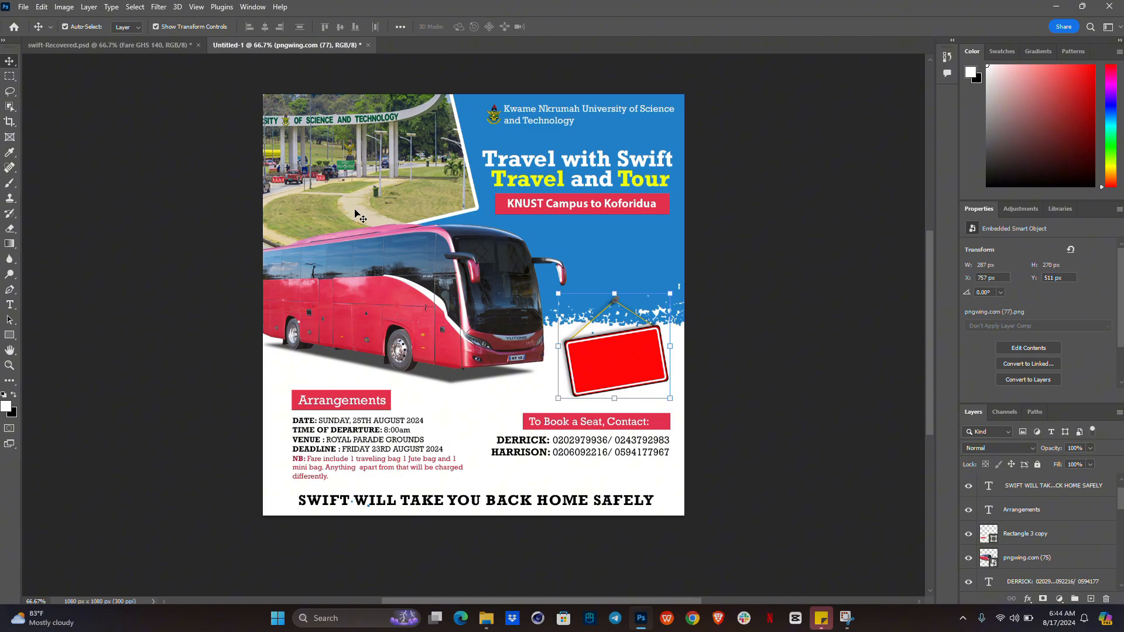
- Copy the Fare GHS 140 text from swift-Recovered.psd onto the red sign, rotated about -10° to follow the sign's tilt
click(124, 44)
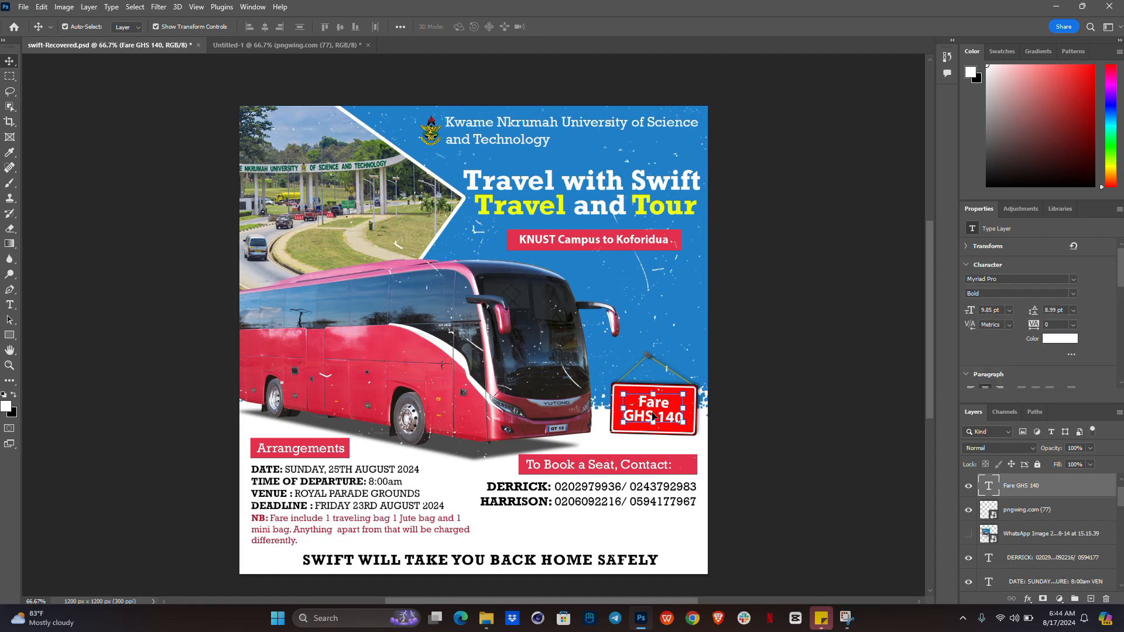
drag(653, 417, 666, 332)
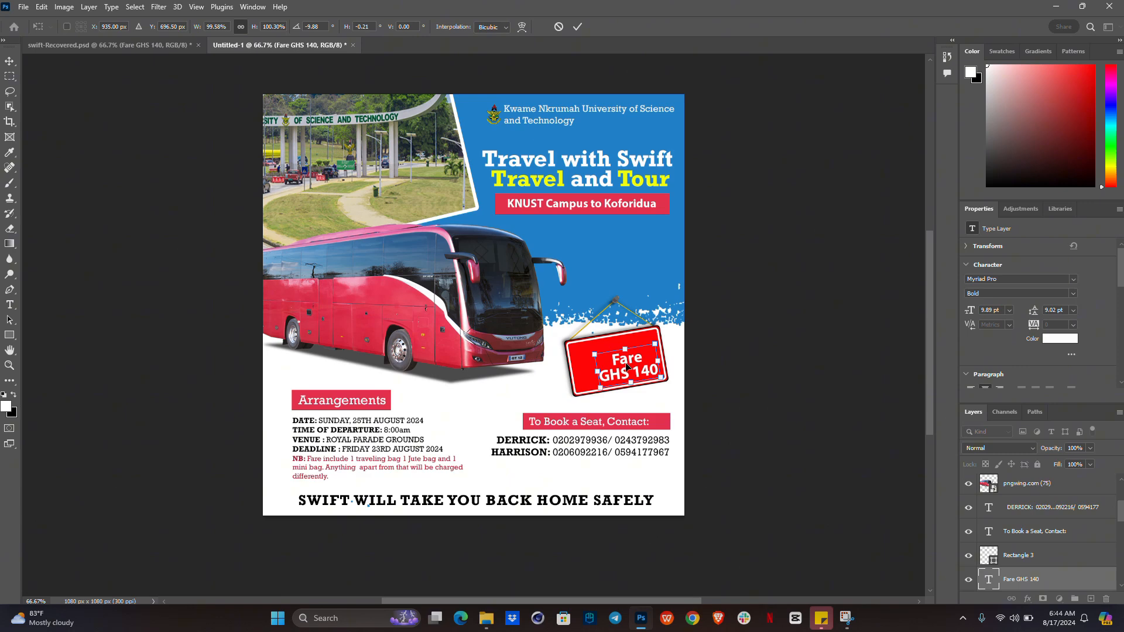
mouse_move(628, 364)
mouse_down()
mouse_move(611, 361)
mouse_move(648, 357)
mouse_up()
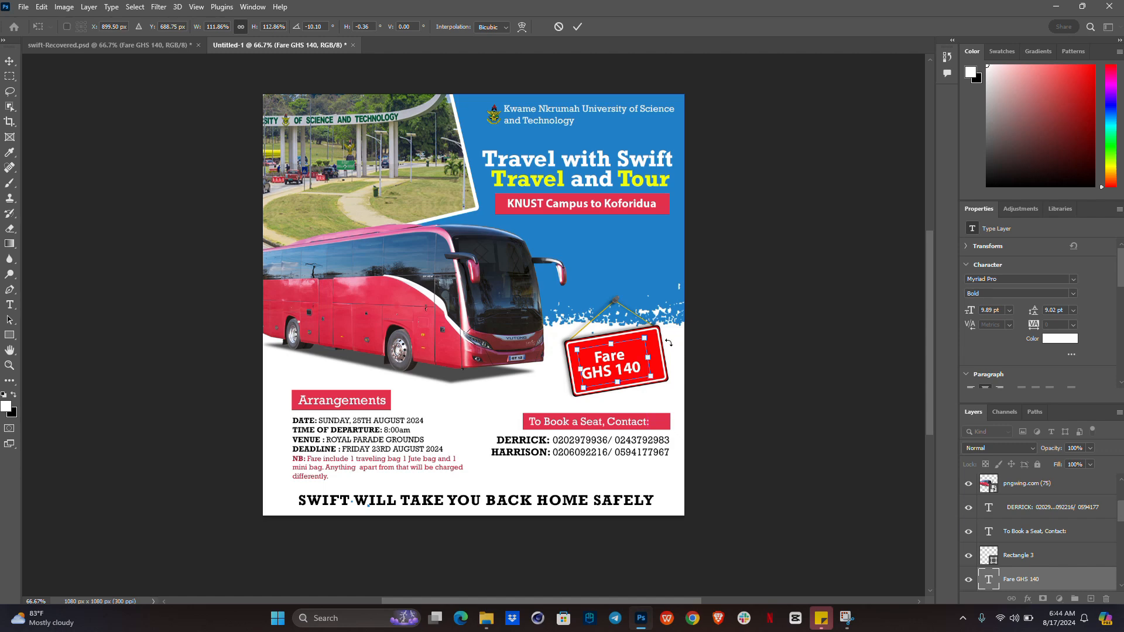
key(Return)
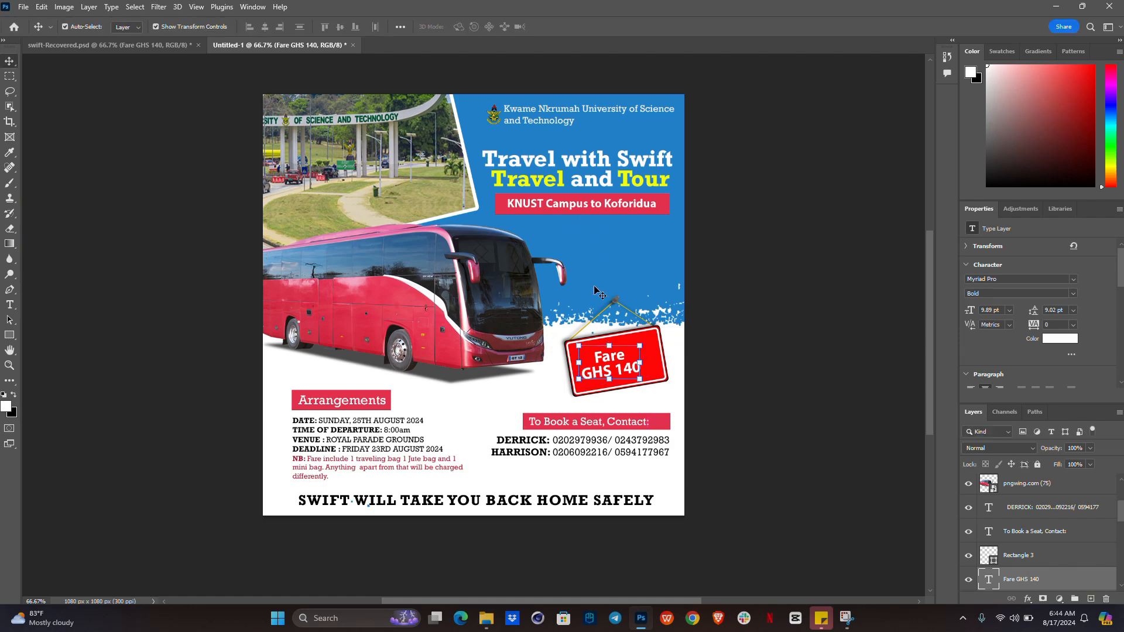
- Unlock the dust-clipart-film-3 copy layer in swift-Recovered.psd and copy it over the Untitled-1 flyer
click(154, 45)
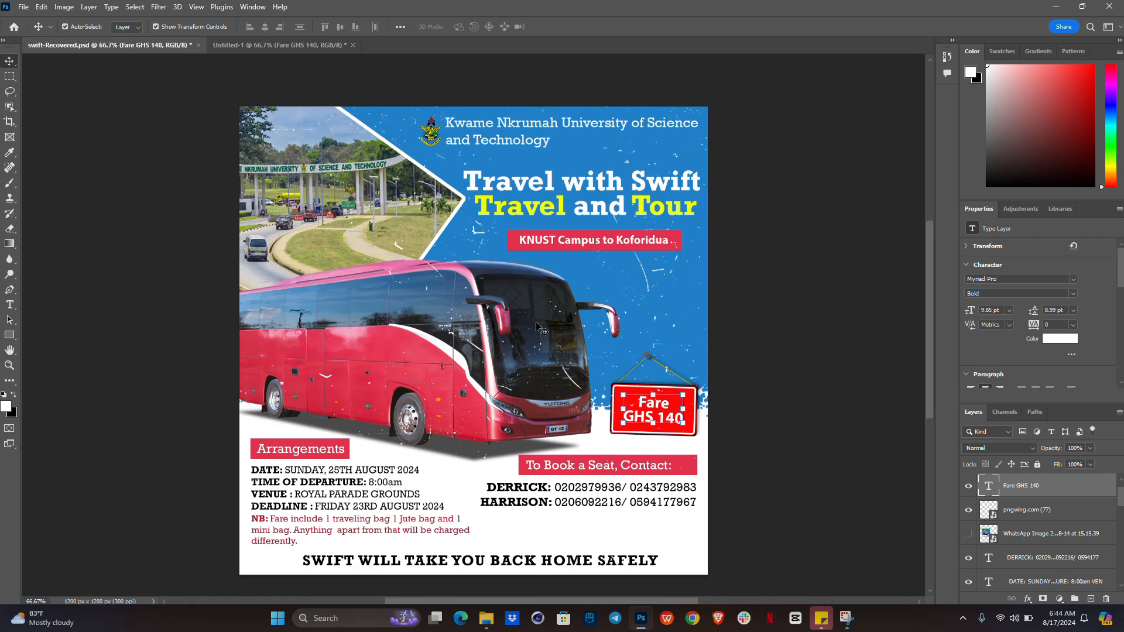
scroll(1029, 508, up, 1)
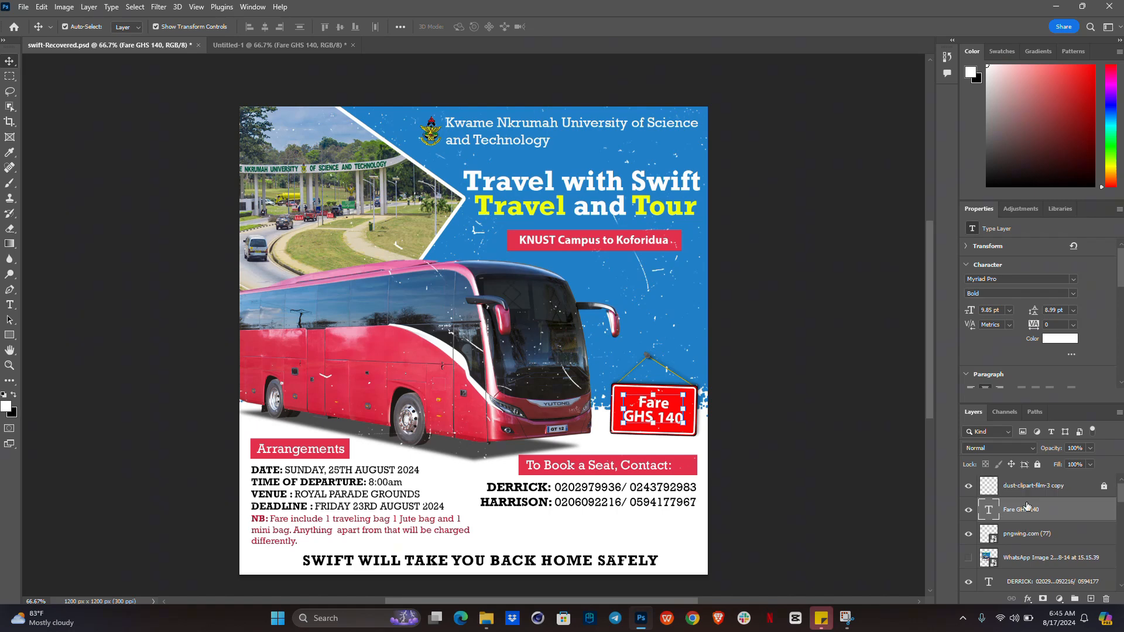
click(1032, 482)
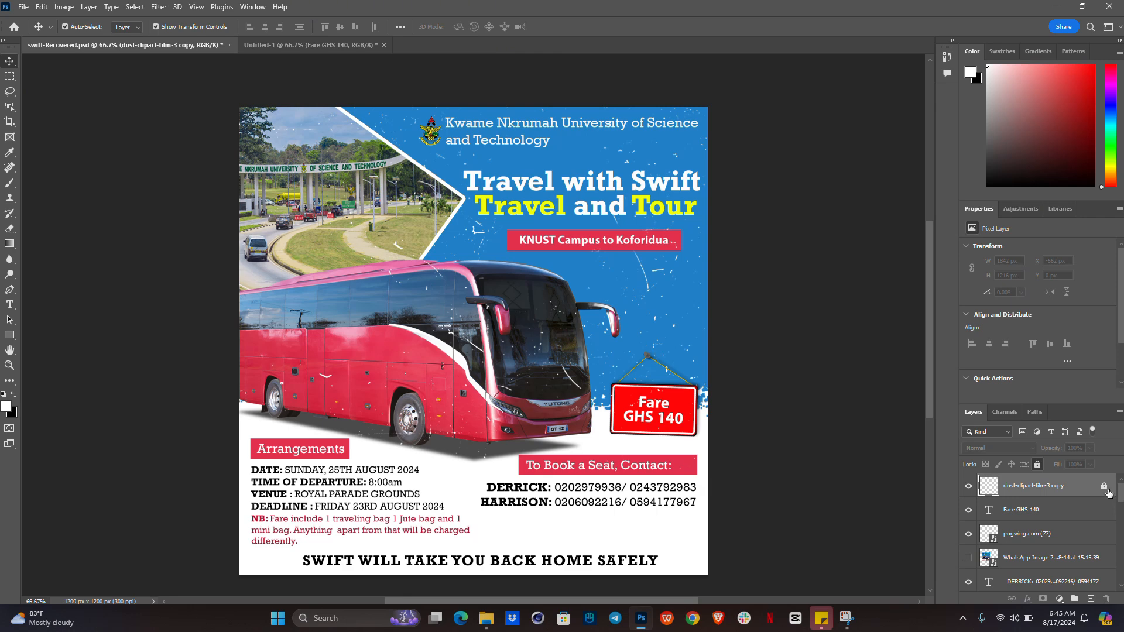
click(1104, 486)
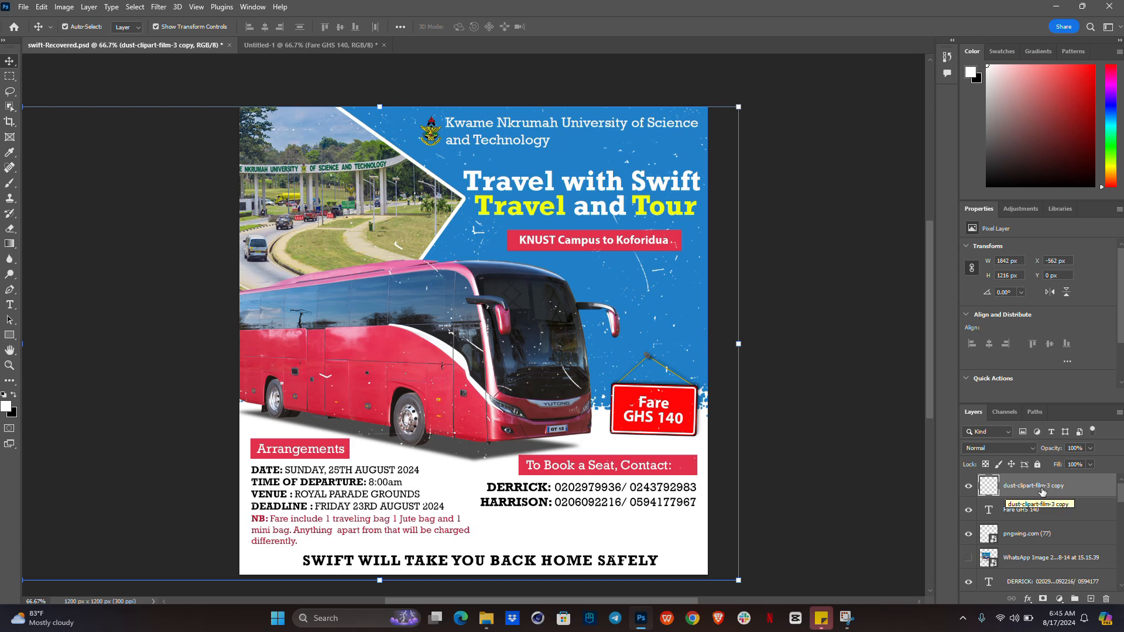
drag(1042, 491, 509, 247)
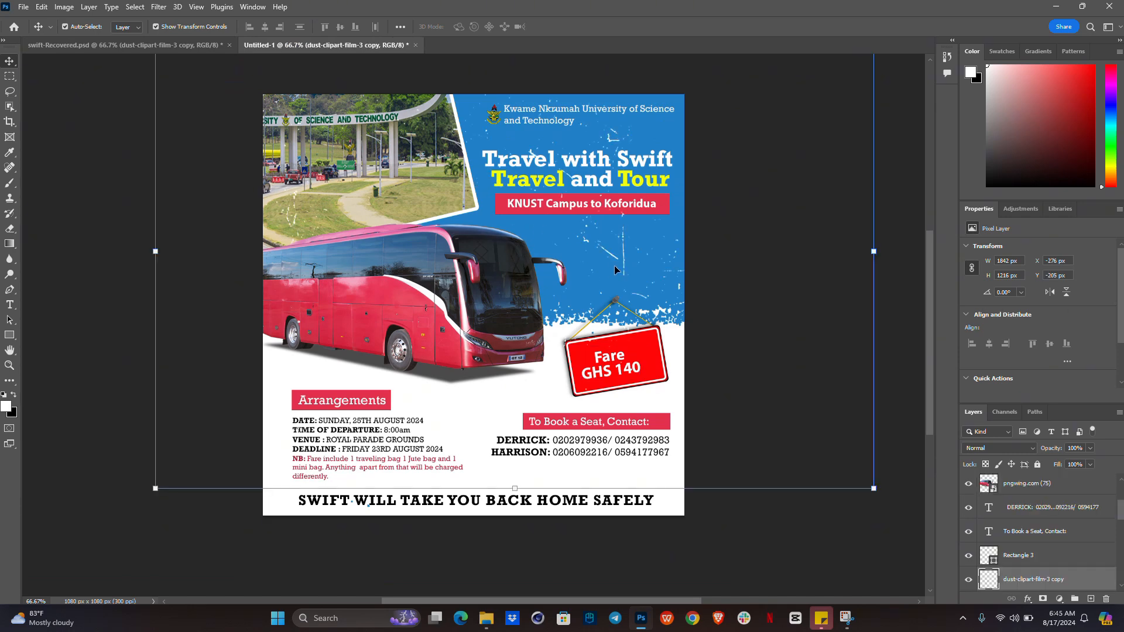
- Undo the placement of the dust-clipart-film-3 copy layer in Untitled-1
click(582, 286)
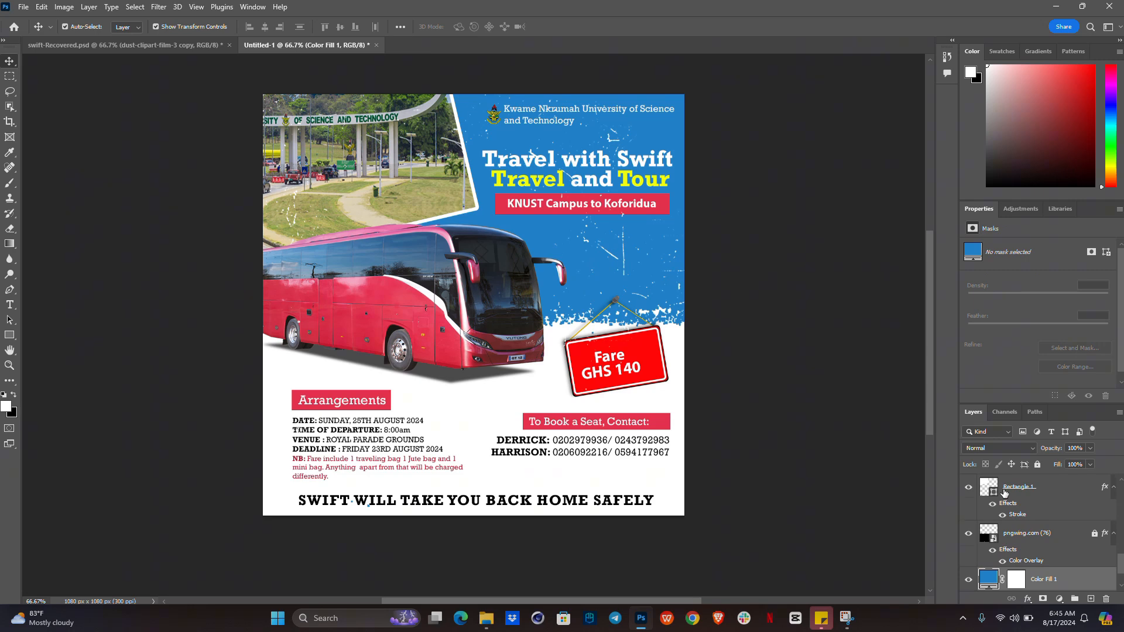
scroll(1004, 493, up, 10)
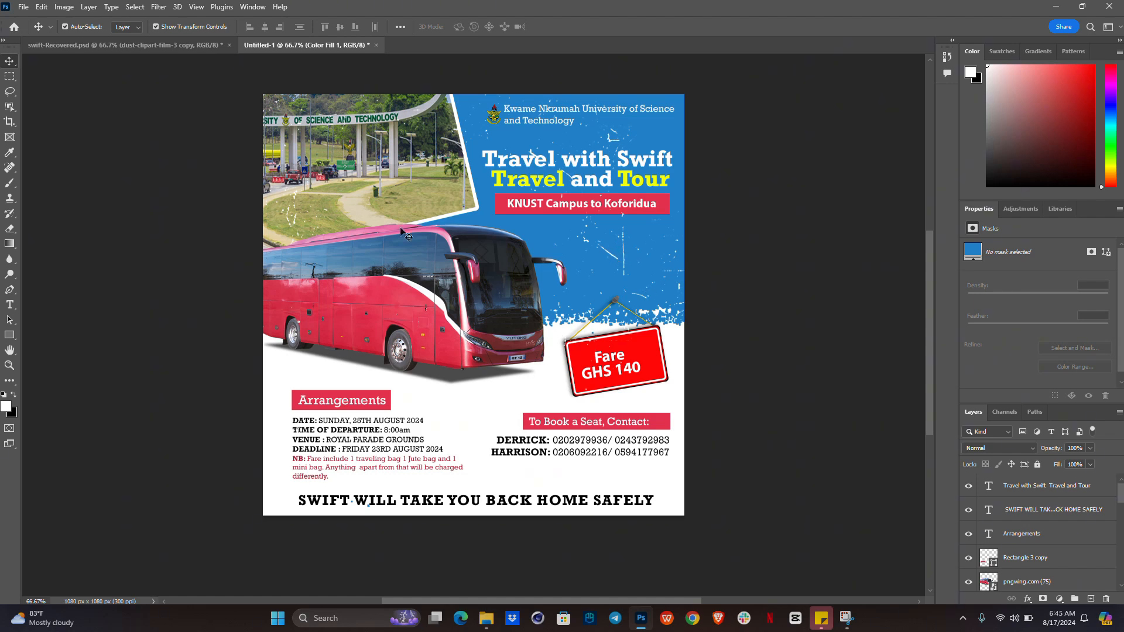
click(298, 205)
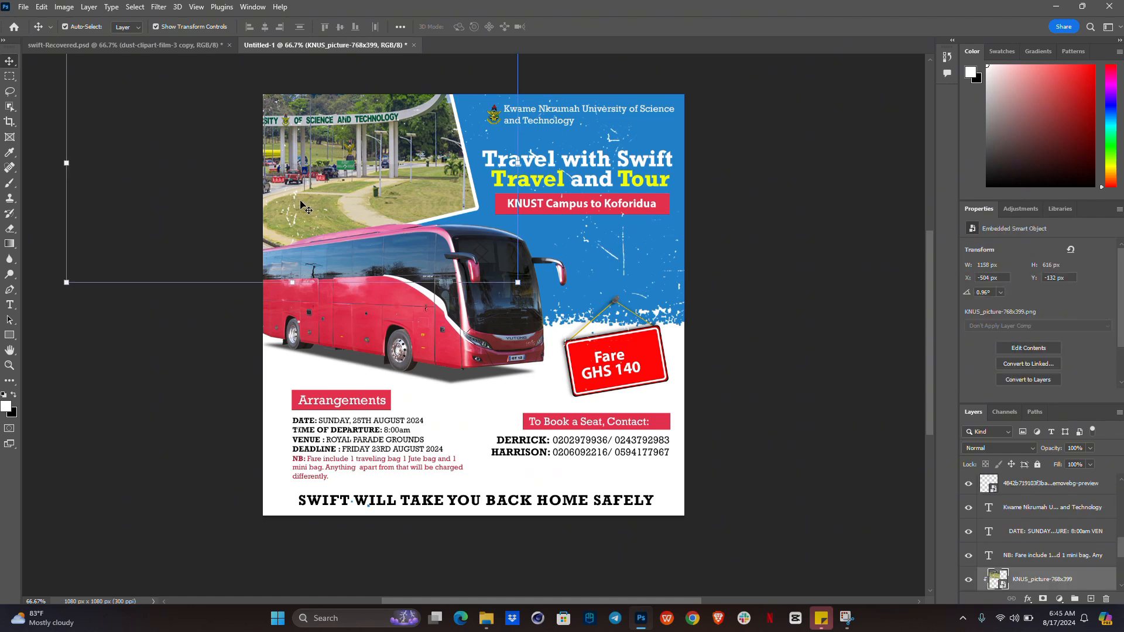
key(ctrl)
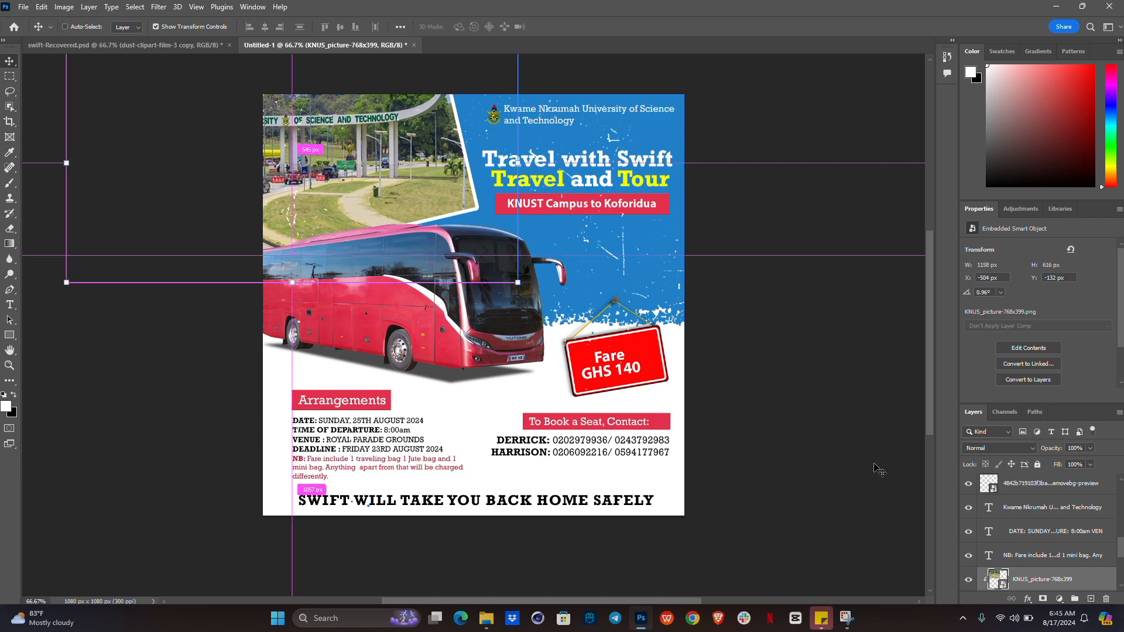
key(ctrl+z)
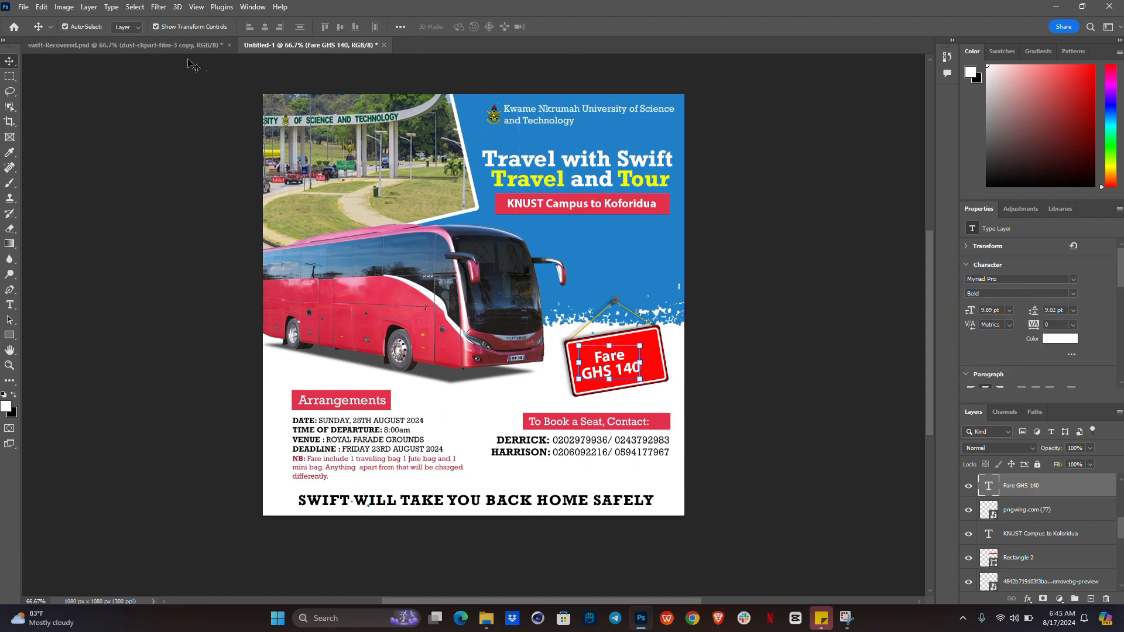
- Copy the dust-clipart-film-3 copy layer from swift-Recovered.psd into Untitled-1 again and move it to the top of the layer stack
click(180, 41)
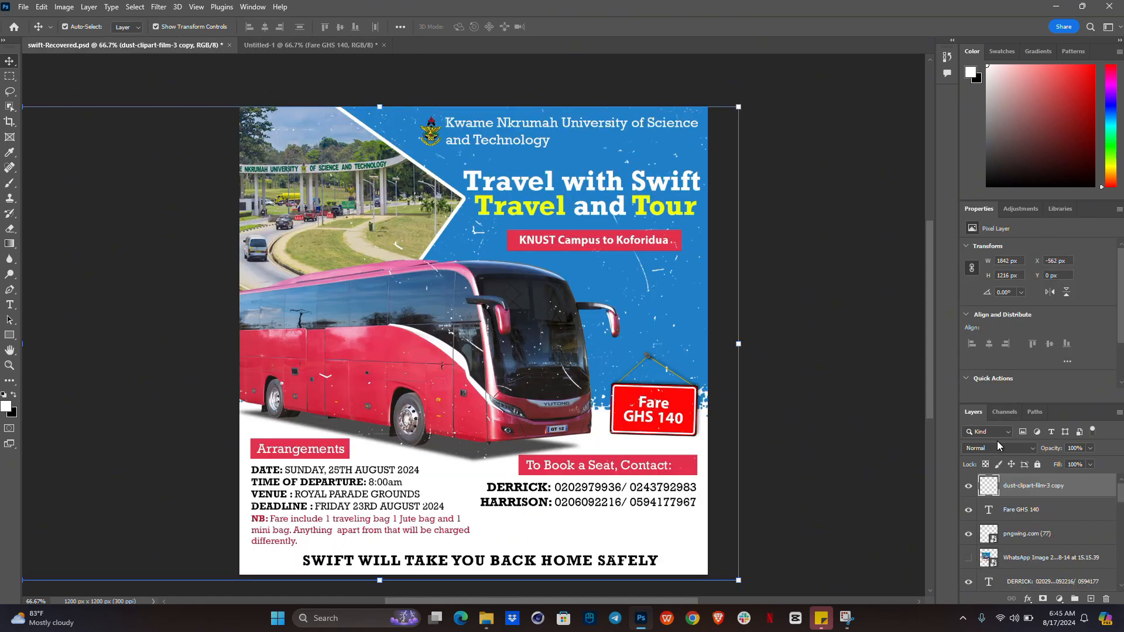
drag(1026, 485, 383, 273)
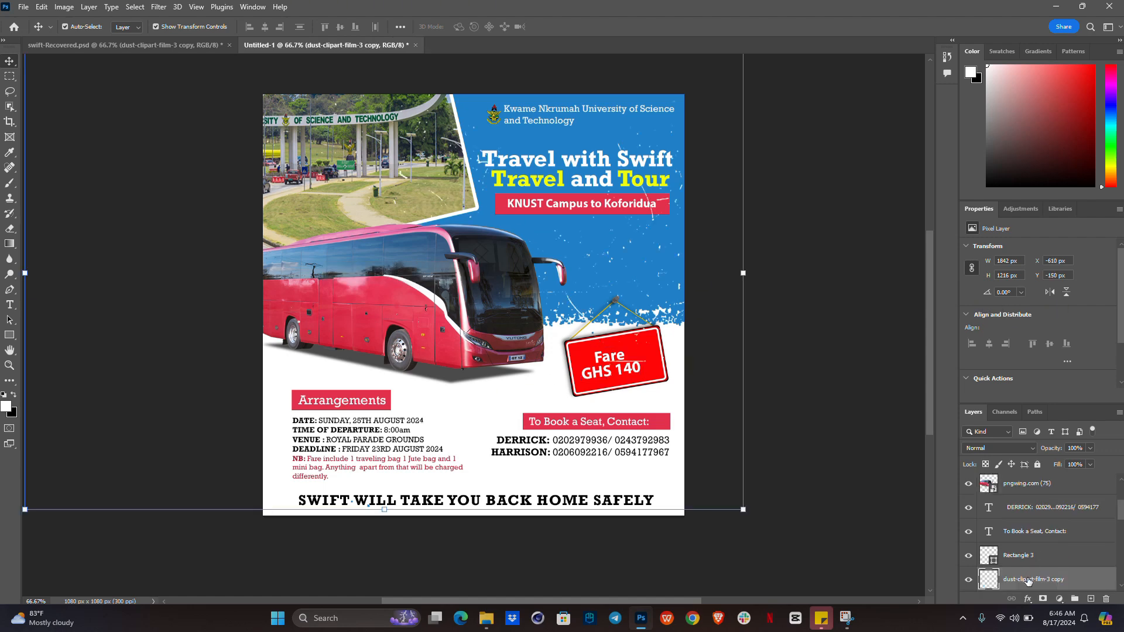
drag(1029, 581, 1022, 480)
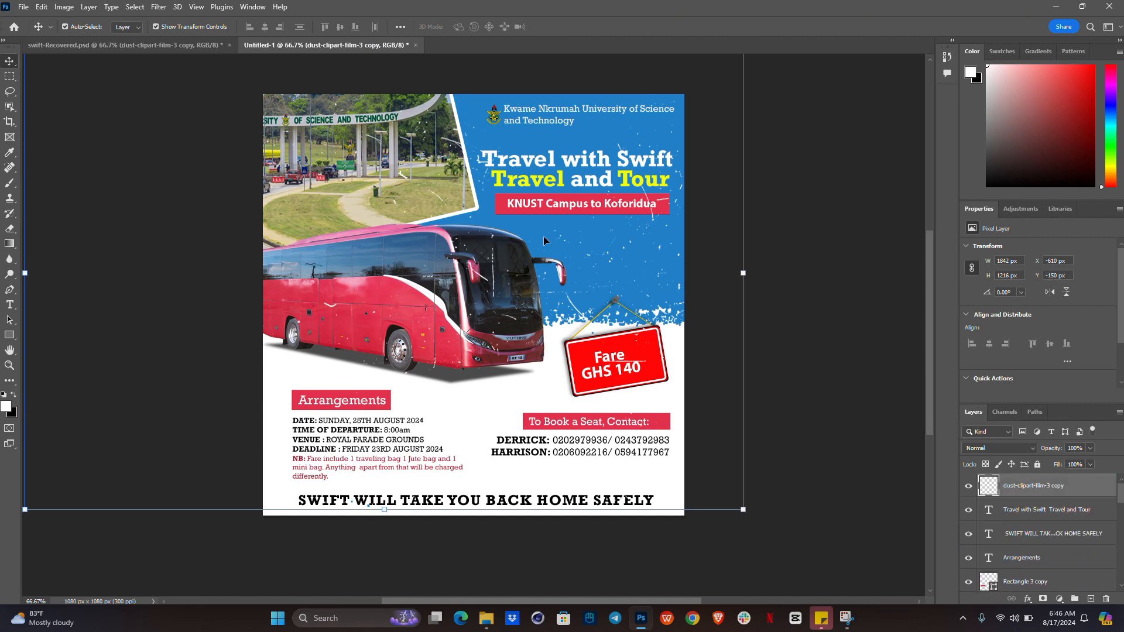
- Shift the dust texture down 50 px to Y -100 px and lock its layer
key(shift+Down)
key(shift+Down)
key(shift+Down)
key(shift+Down)
key(shift+Down)
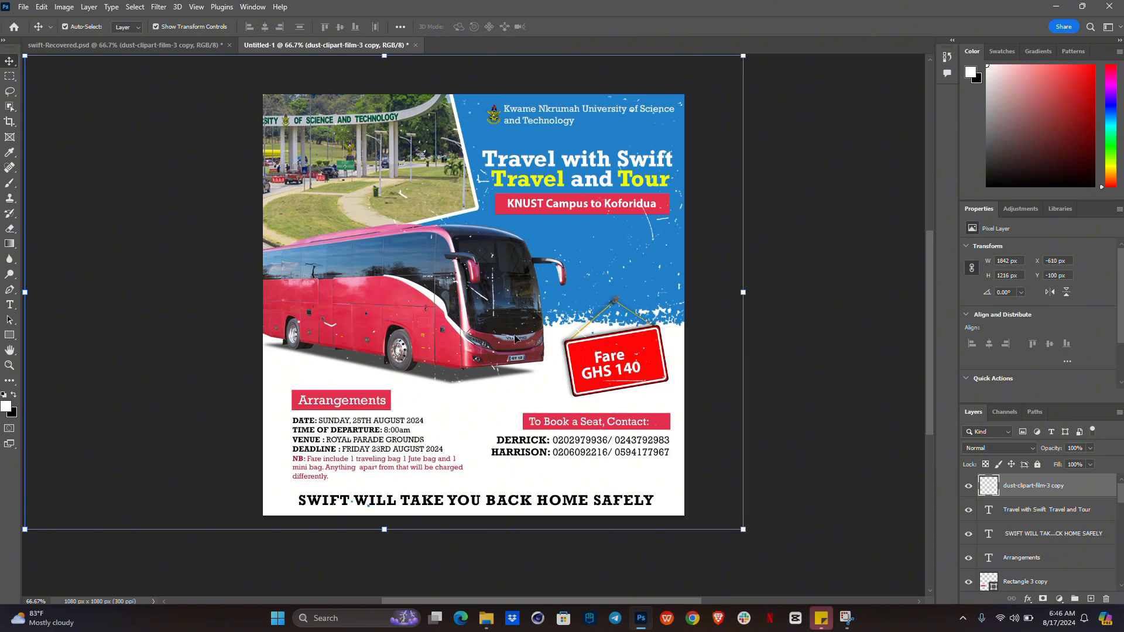
click(1037, 465)
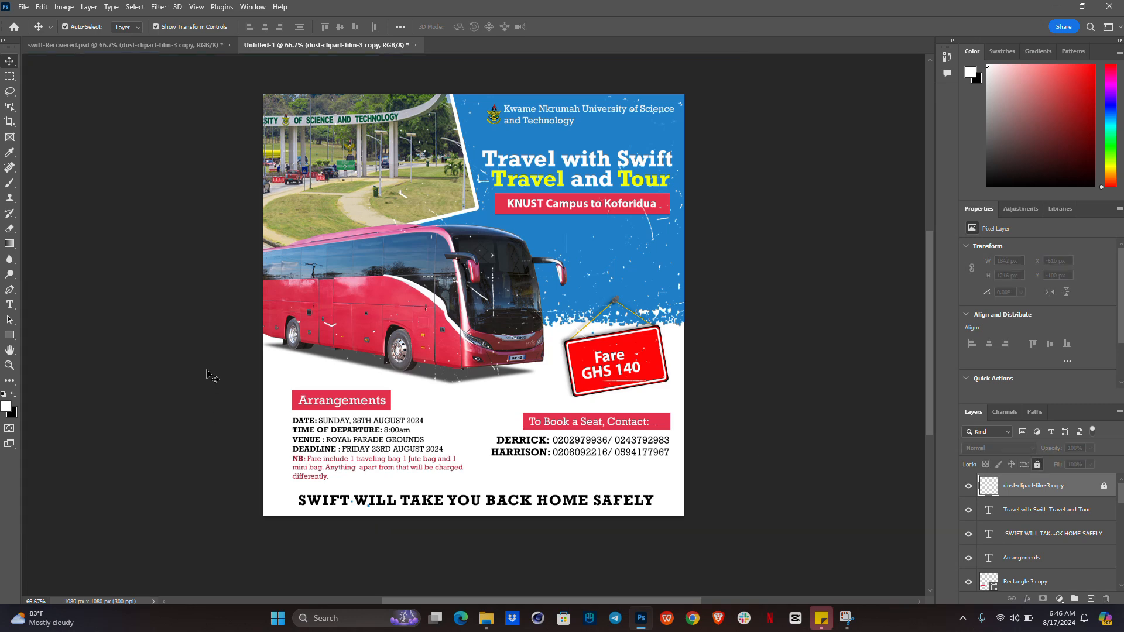
drag(206, 374, 387, 498)
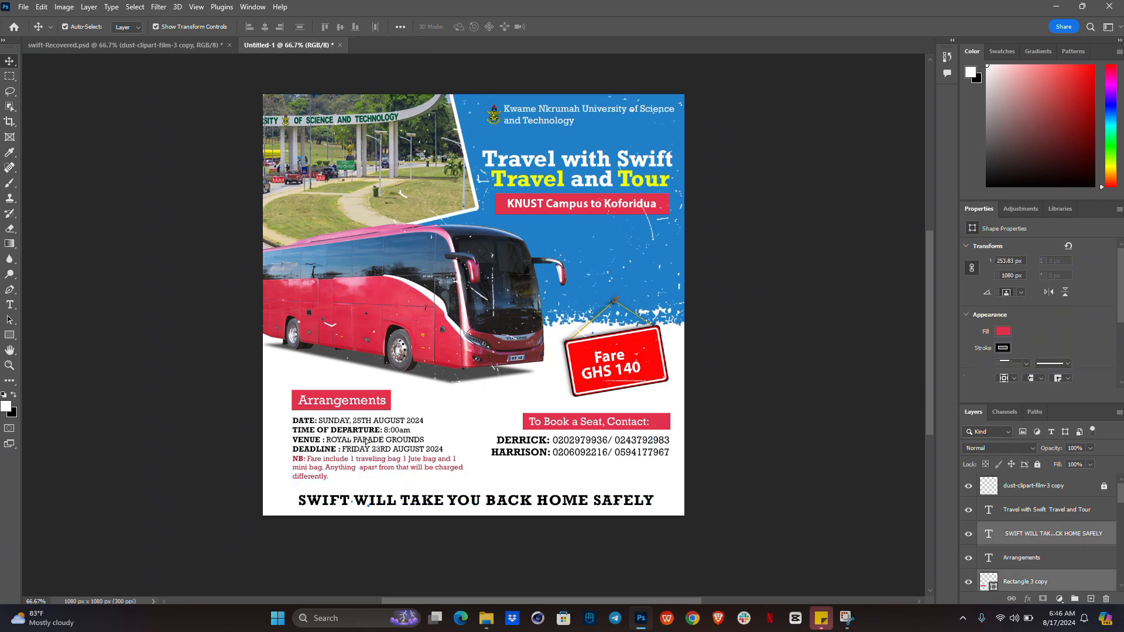
drag(366, 441, 357, 441)
key(ctrl+z)
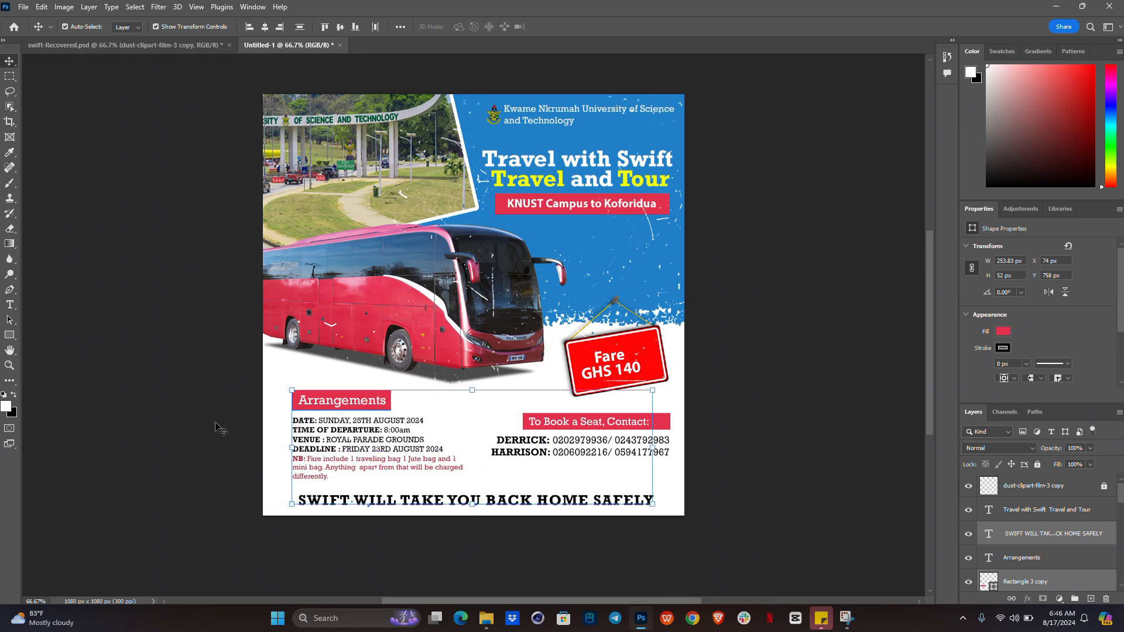
- Move the Arrangements heading, its red box and the trip details together toward the flyer's left edge, with the box at X 42 px, Y 767 px
click(154, 427)
drag(300, 407, 341, 442)
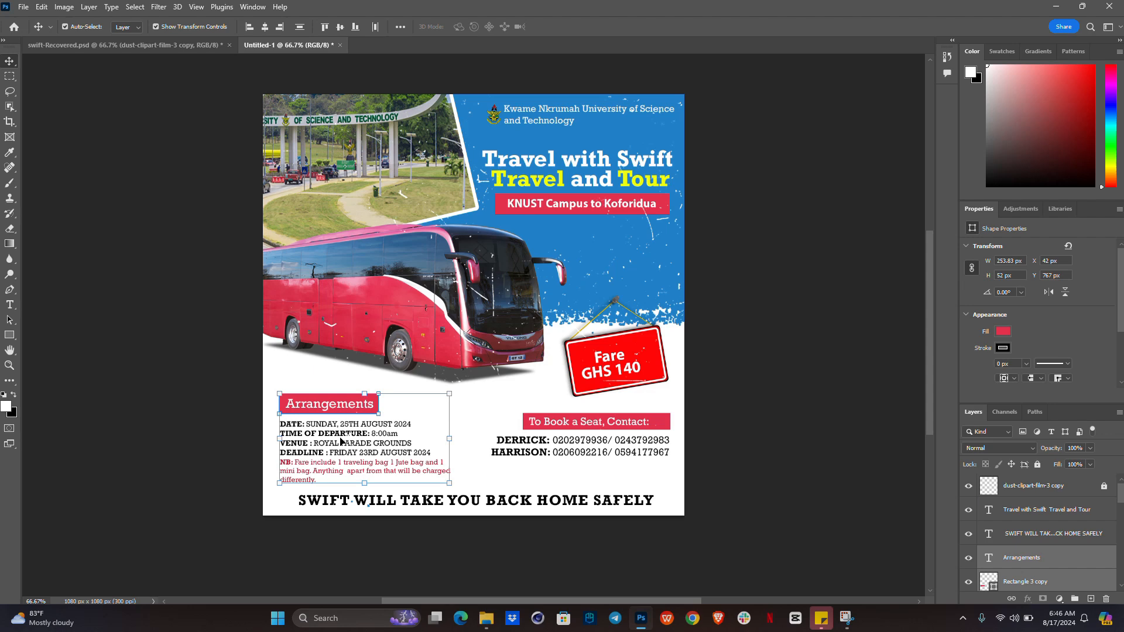